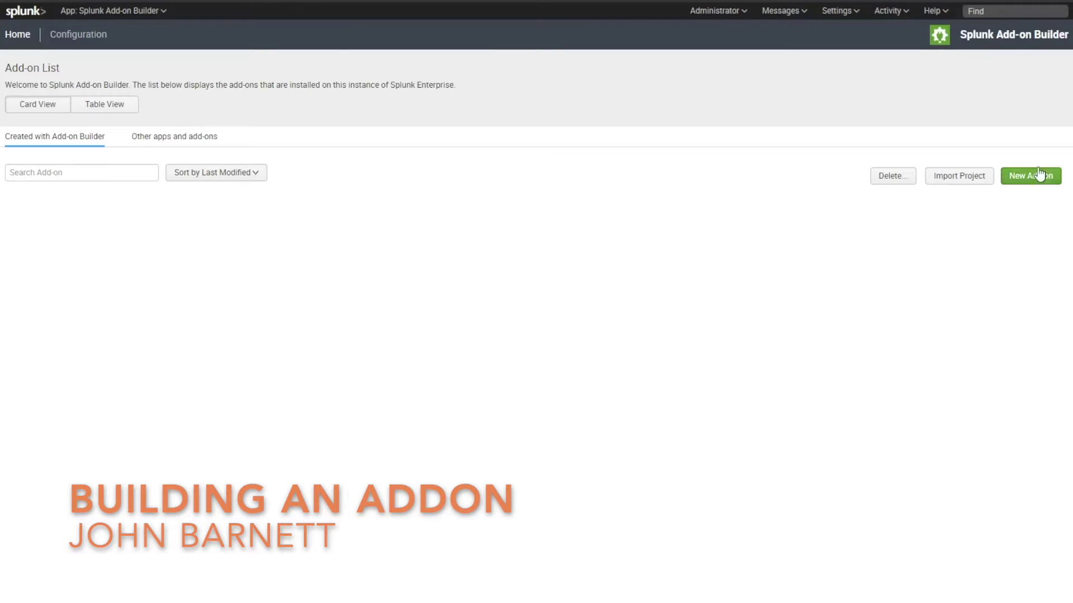
Start creating a new add-on from the empty Add-on List.
{"action": "left_click", "coordinate": [1039, 175]}
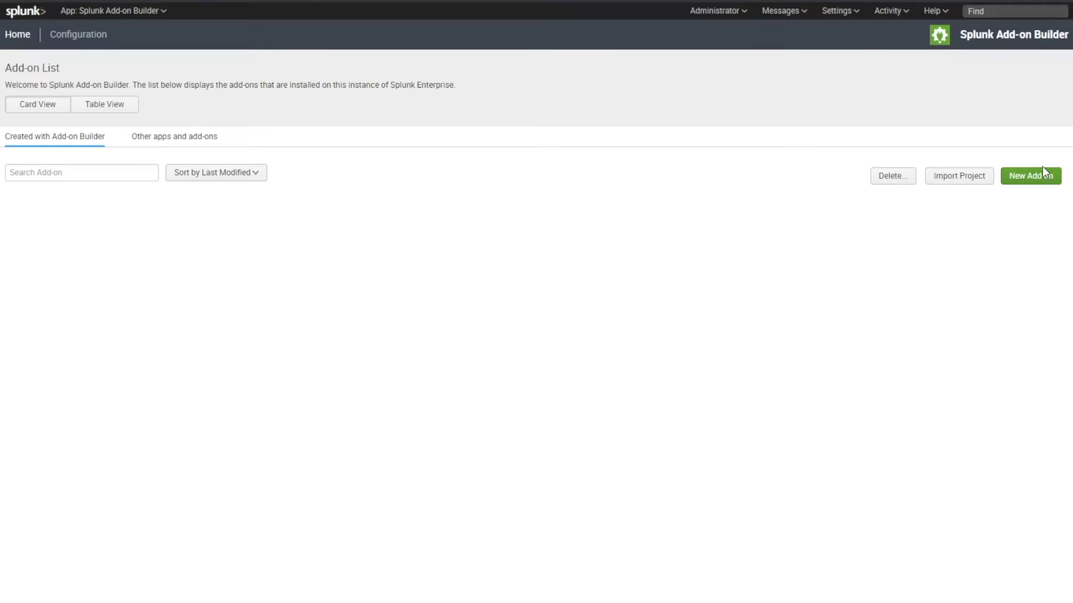
Name the new add-on finnhubio, trimmed down from the pasted finnhub.io address.
{"action": "left_click", "coordinate": [1043, 175]}
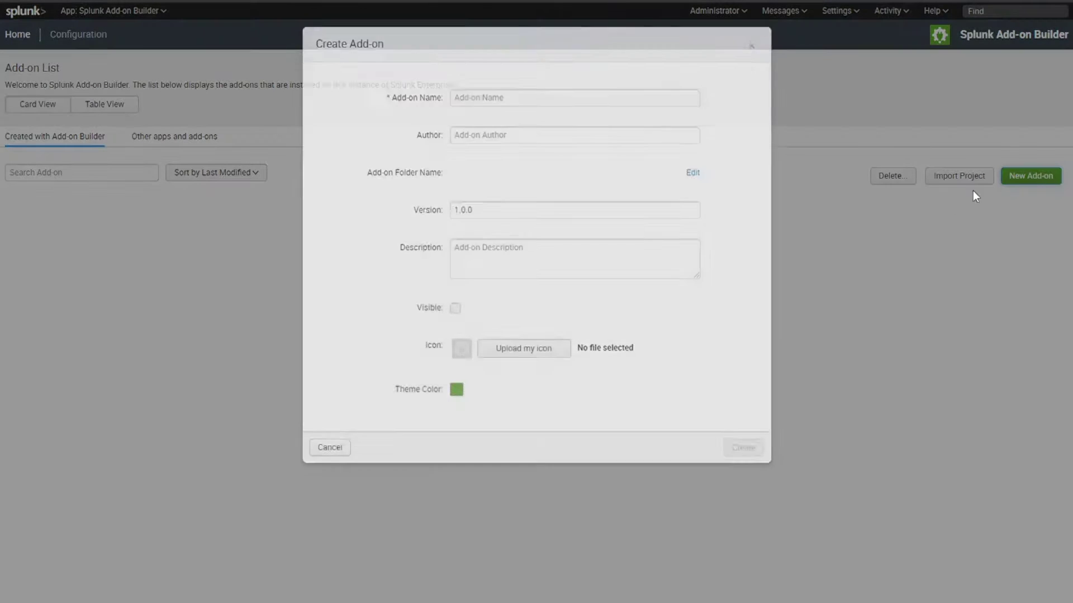
{"action": "left_click", "coordinate": [484, 100]}
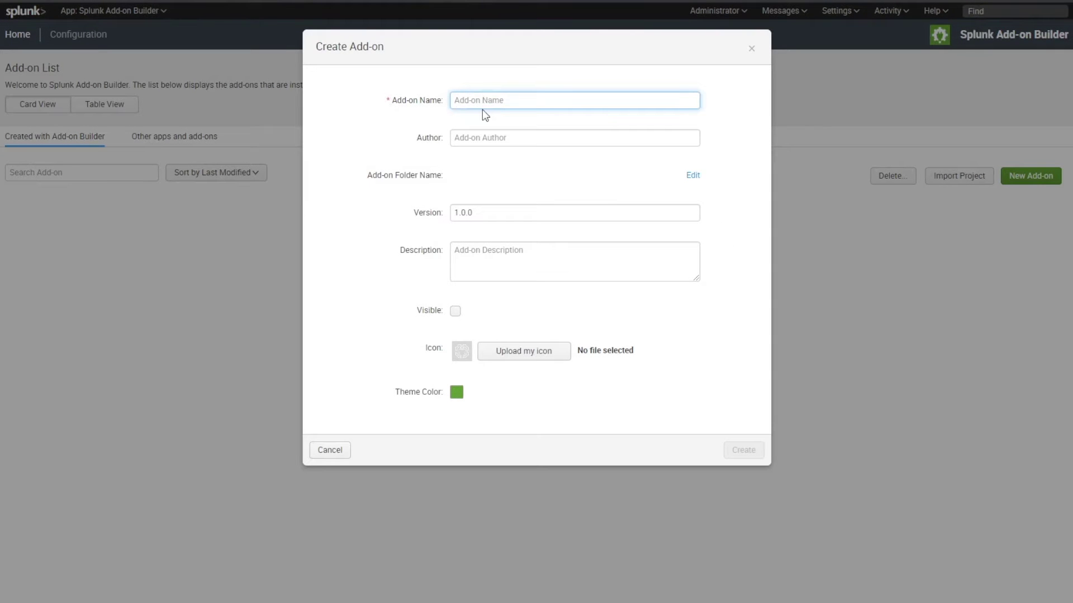
{"action": "type", "text": "https://finnhub.io/"}
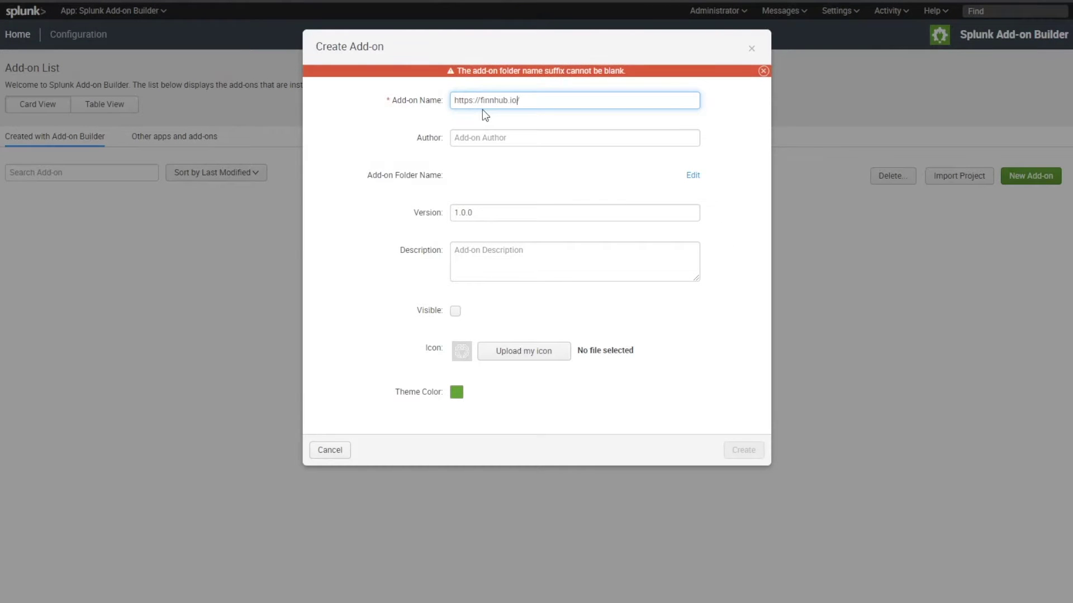
{"action": "key", "text": "BackSpace"}
{"action": "key", "text": "ctrl+Left"}
{"action": "key", "text": "ctrl+Left"}
{"action": "key", "text": "BackSpace"}
{"action": "key", "text": "BackSpace"}
{"action": "key", "text": "BackSpace"}
{"action": "key", "text": "BackSpace"}
{"action": "key", "text": "BackSpace"}
{"action": "key", "text": "BackSpace"}
{"action": "key", "text": "BackSpace"}
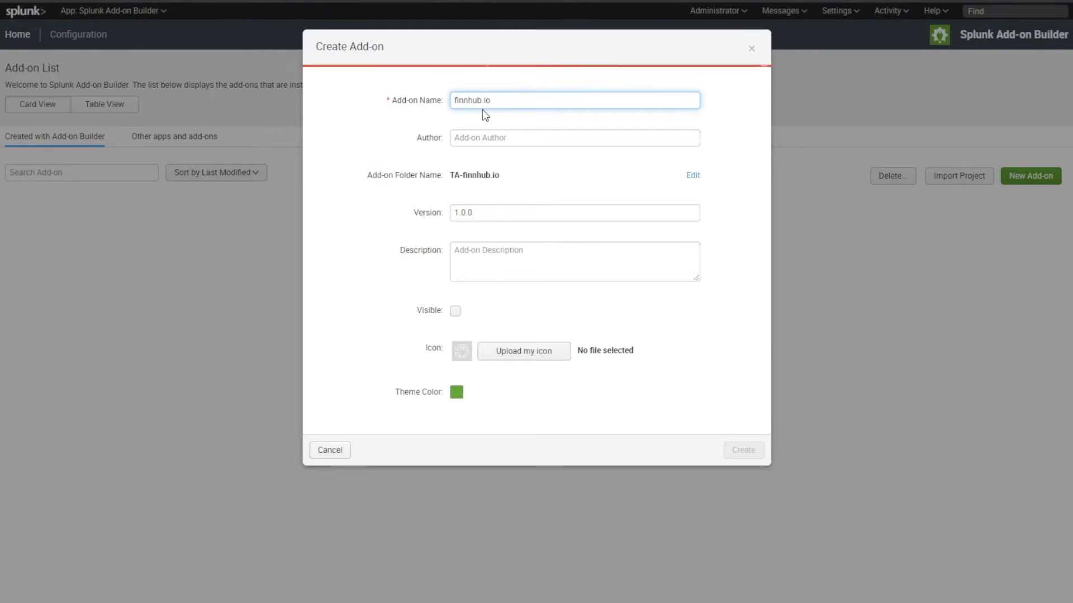
{"action": "key", "text": "BackSpace"}
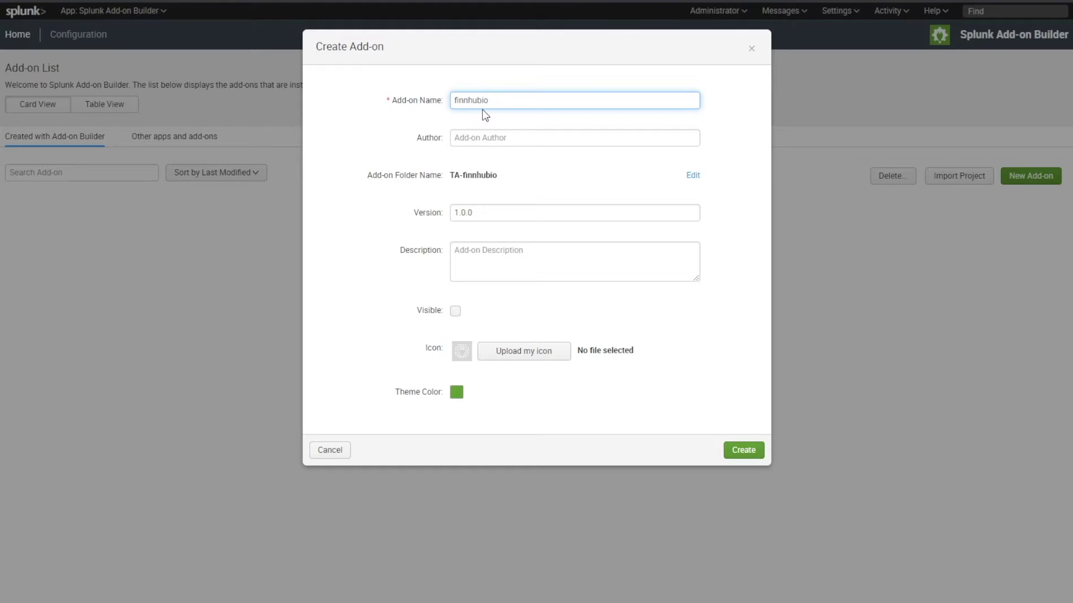
Enter the author's name and the description 'TA to collect data from' plus the finnhub.io address.
{"action": "left_click", "coordinate": [485, 137]}
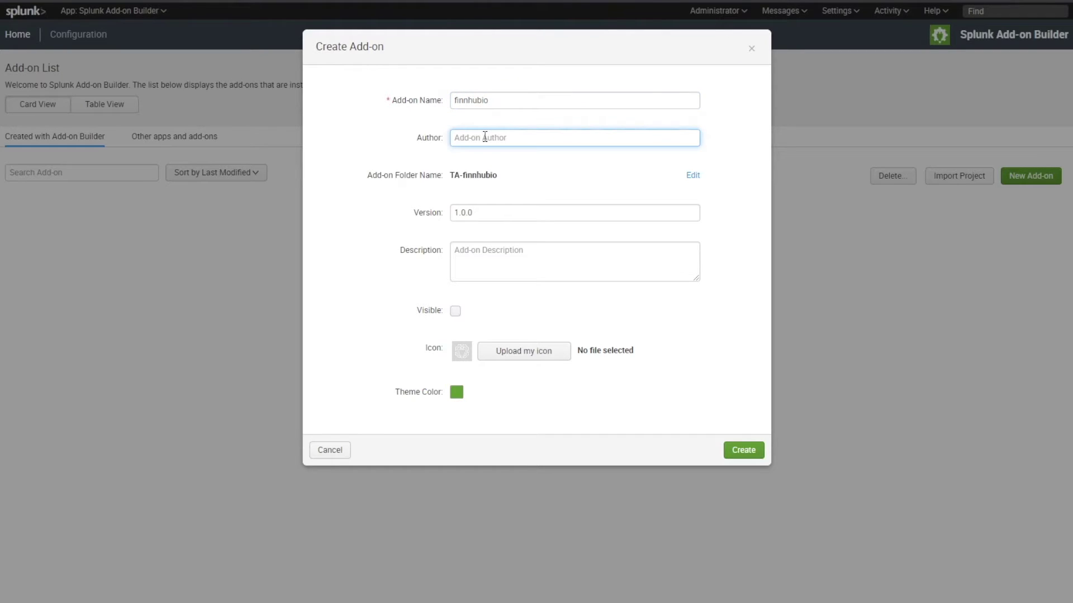
{"action": "type", "text": "John Barnett"}
{"action": "left_click", "coordinate": [472, 261]}
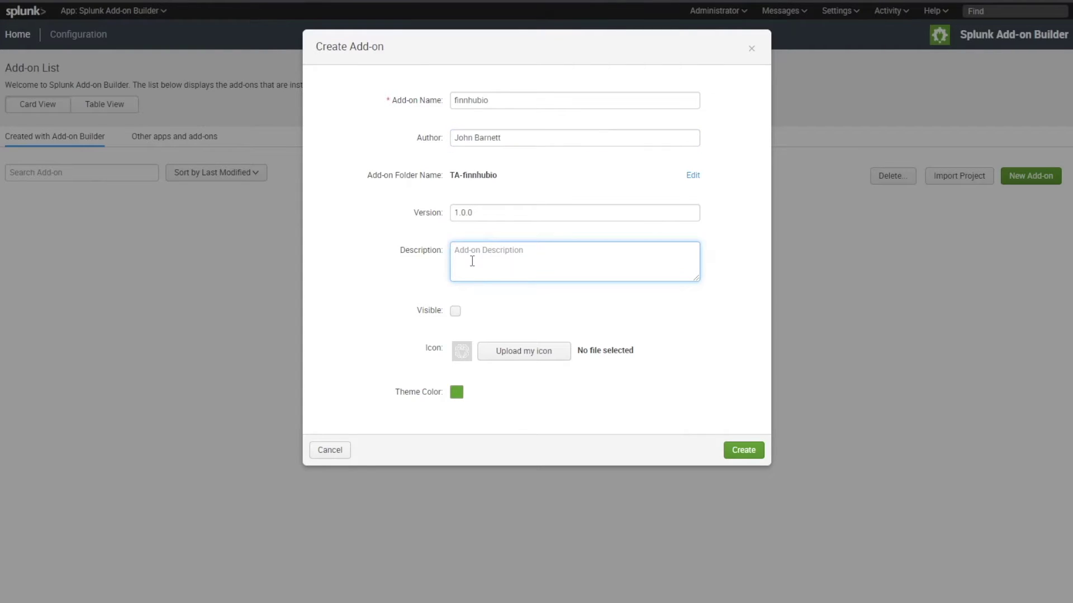
{"action": "type", "text": "TA to collect data from"}
{"action": "type", "text": "https://finnhub.io/"}
Upload logo-gradient2.png as the icon and create the finnhubio add-on.
{"action": "left_click", "coordinate": [510, 350]}
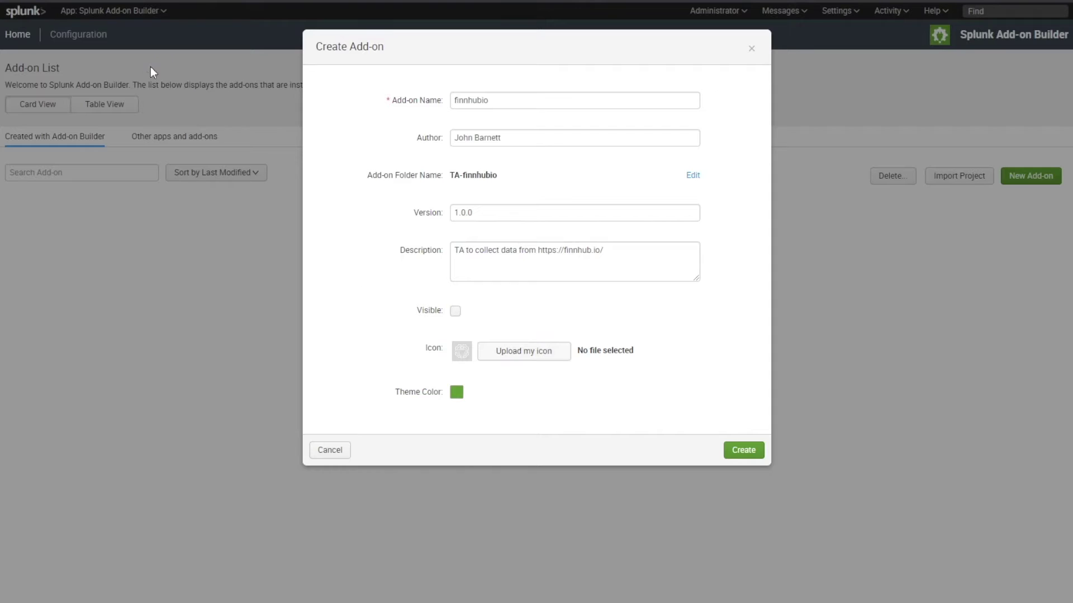
{"action": "double_click", "coordinate": [173, 115]}
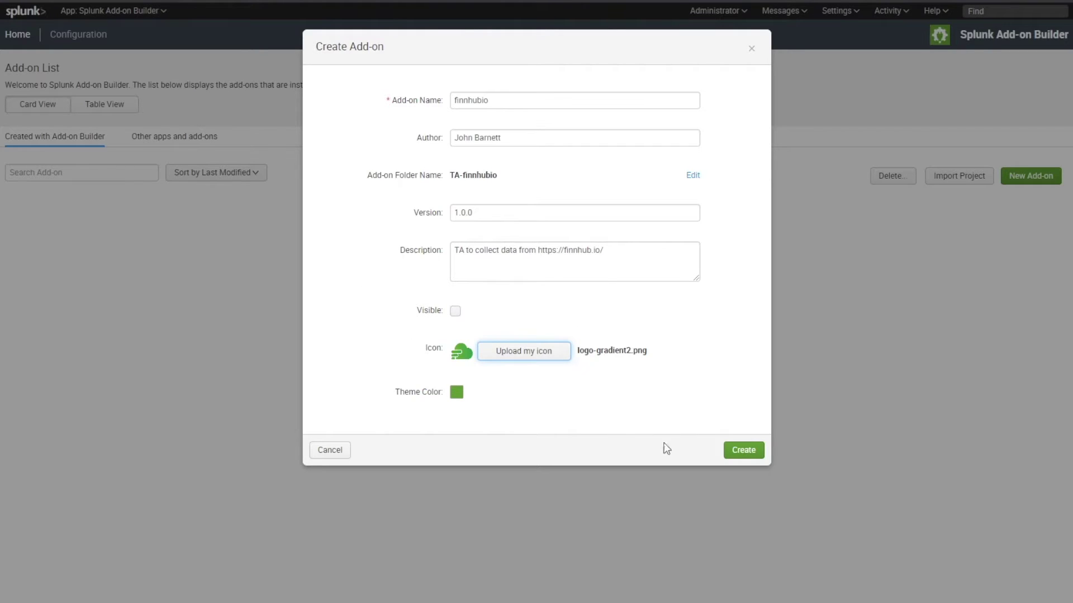
{"action": "left_click", "coordinate": [739, 454]}
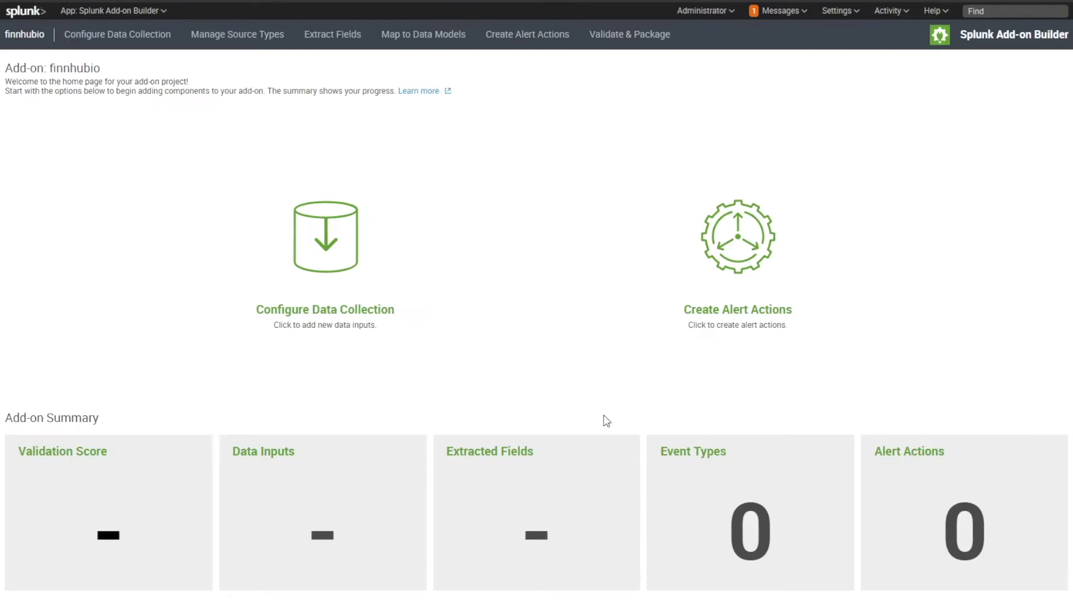
Start a new REST API data input described as 'Collect data from' the finnhub.io address.
{"action": "left_click", "coordinate": [147, 45]}
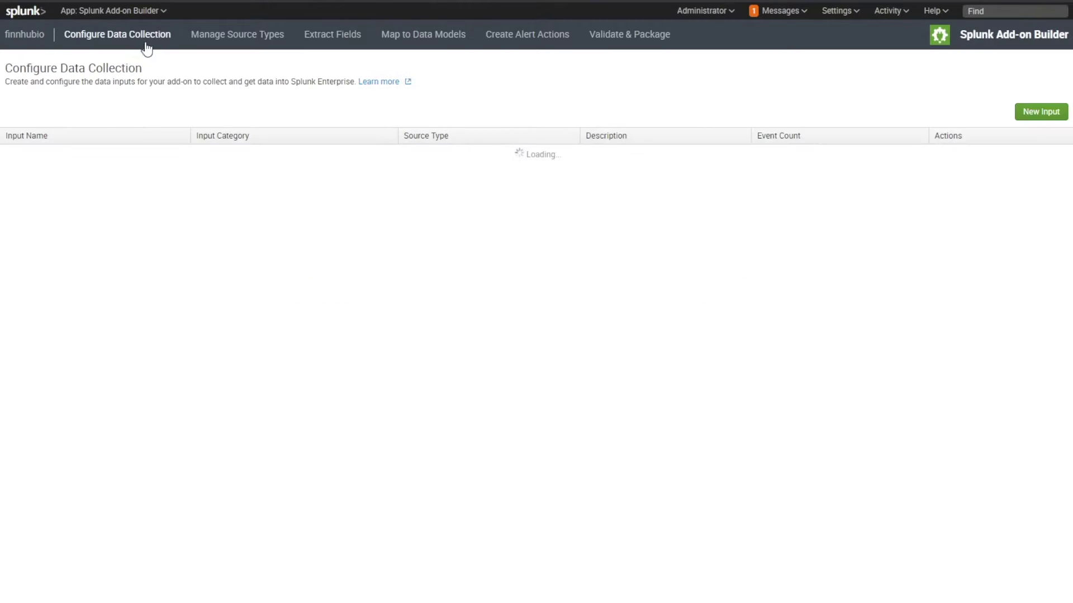
{"action": "left_click", "coordinate": [1022, 114]}
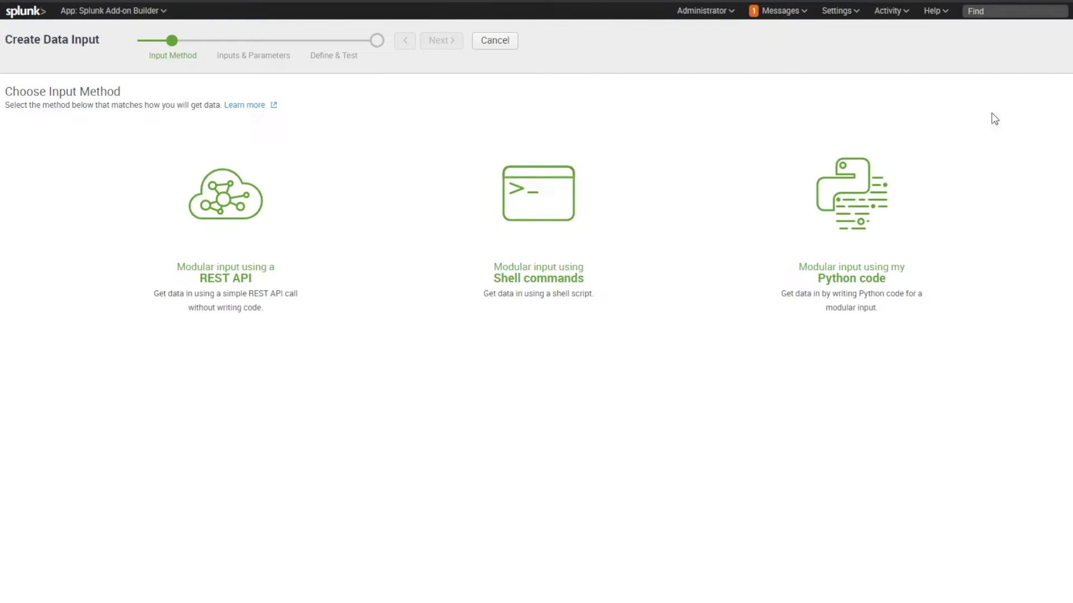
{"action": "left_click", "coordinate": [241, 214]}
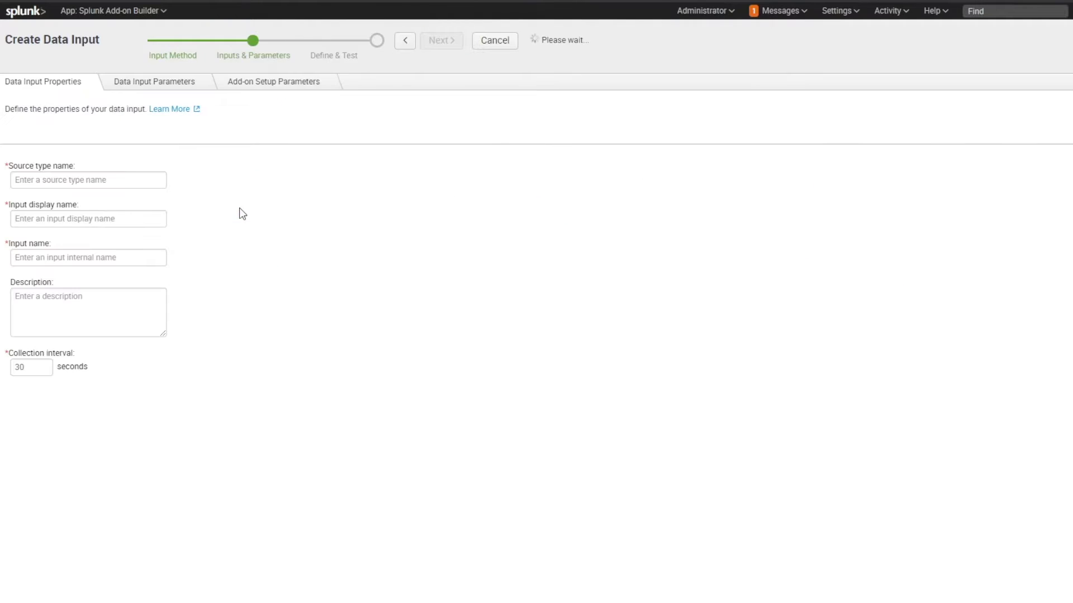
{"action": "left_click", "coordinate": [134, 180]}
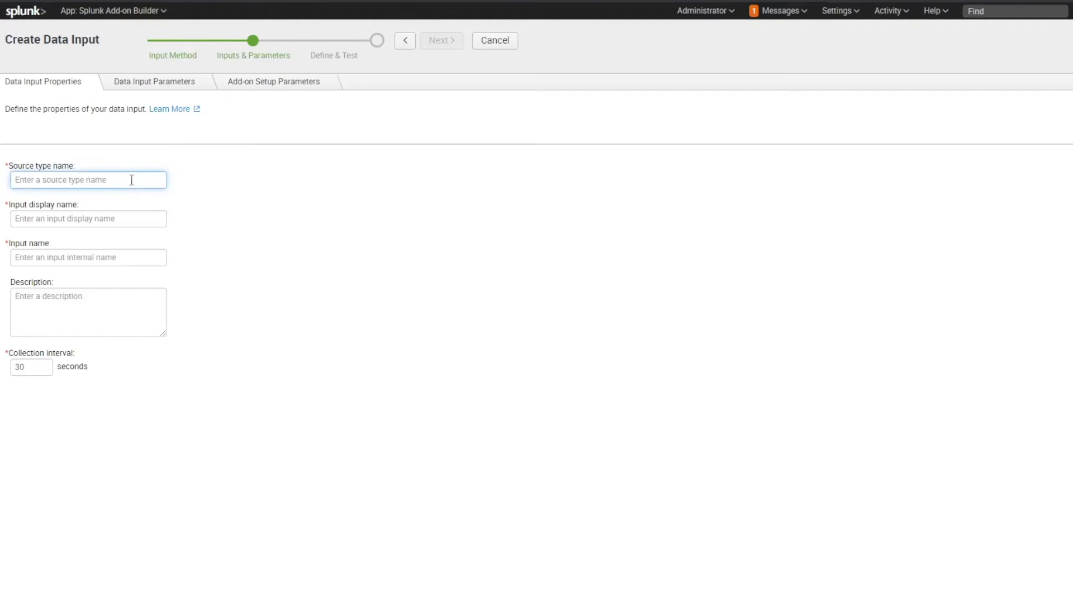
{"action": "left_click", "coordinate": [84, 301]}
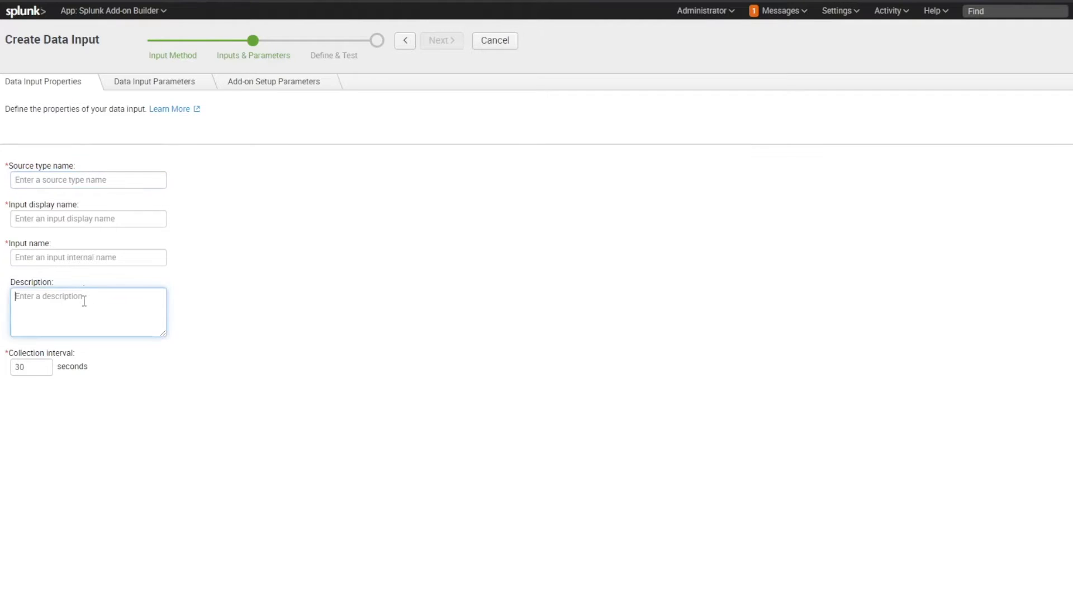
{"action": "type", "text": "Collect data from"}
{"action": "type", "text": "https://finnhub.io/"}
Set source type finnhub:json, display name finnhub and a 500-second collection interval.
{"action": "double_click", "coordinate": [128, 296]}
{"action": "key", "text": "ctrl+c"}
{"action": "left_click", "coordinate": [79, 184]}
{"action": "key", "text": "ctrl+v"}
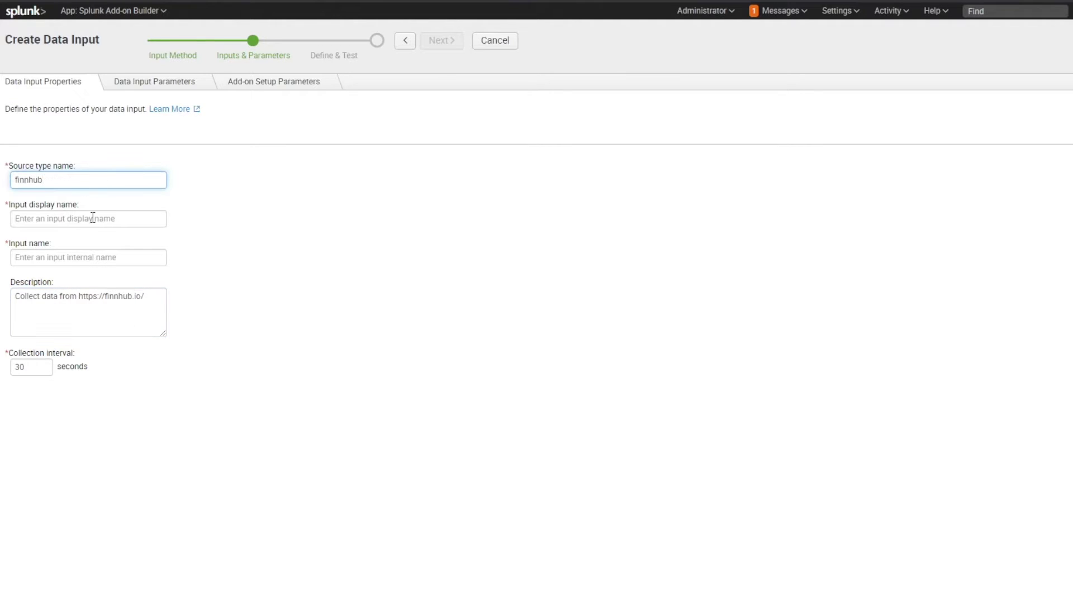
{"action": "type", "text": ":json"}
{"action": "left_click", "coordinate": [93, 218]}
{"action": "key", "text": "ctrl+v"}
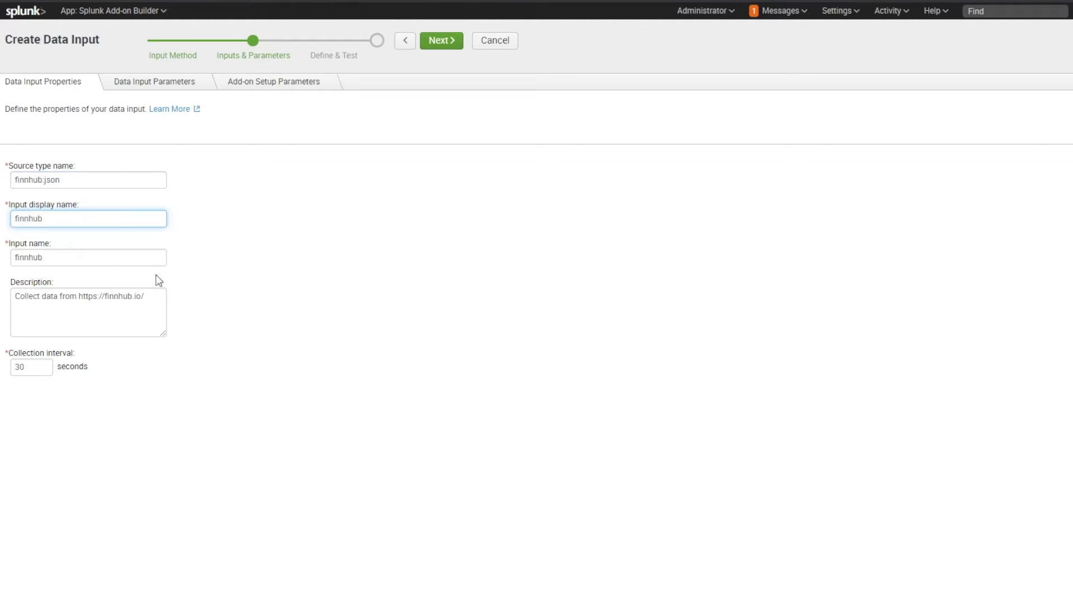
{"action": "double_click", "coordinate": [49, 371]}
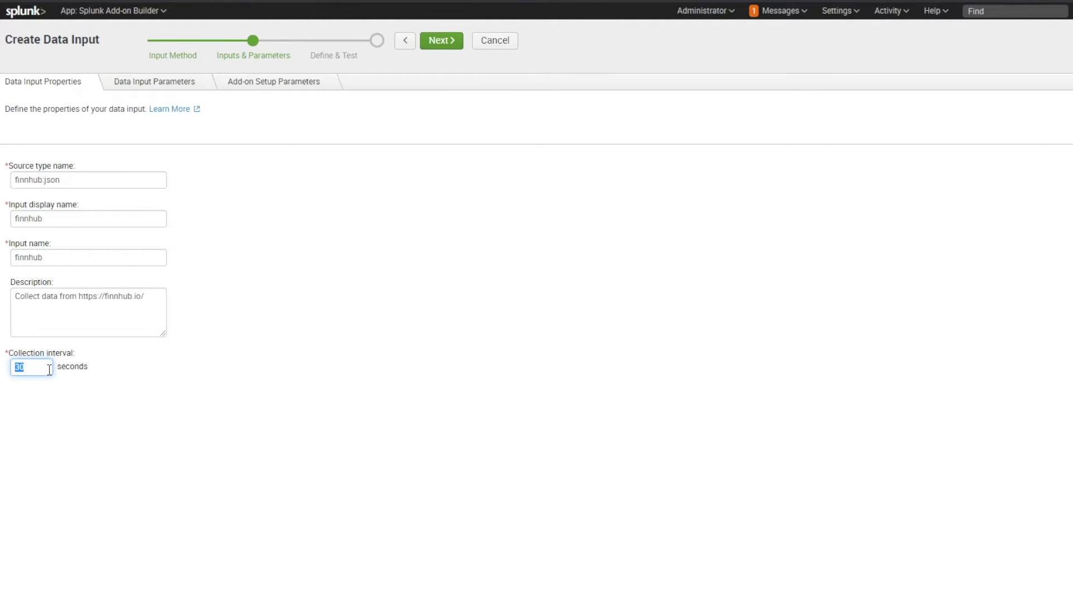
{"action": "type", "text": "500"}
{"action": "left_click", "coordinate": [170, 88]}
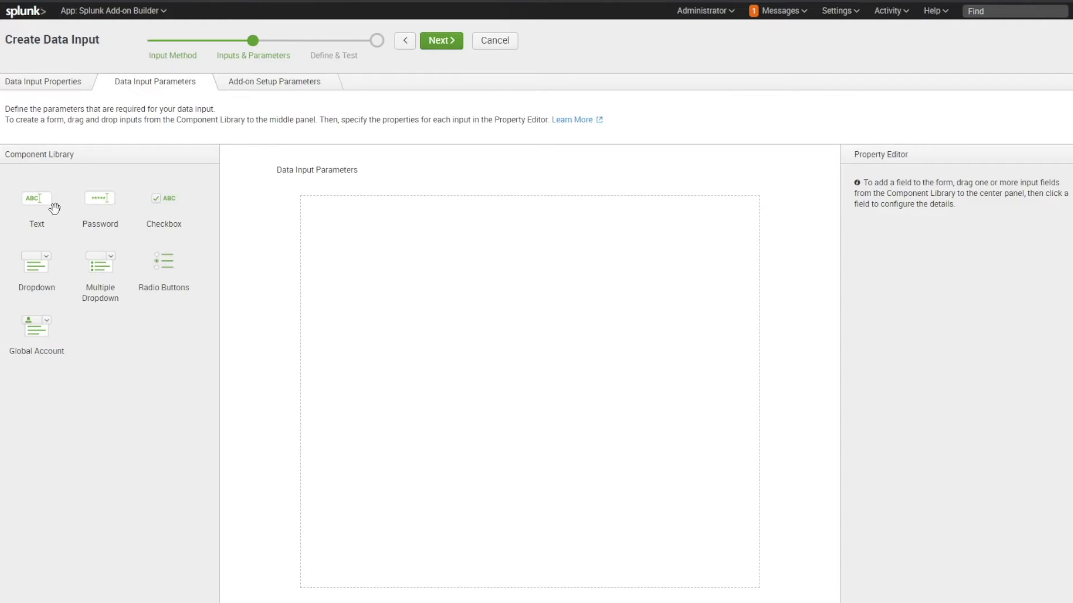
Add text and password parameters, making api_key required with finnhub.io help text and placeholder api_key.
{"action": "left_click_drag", "start_coordinate": [37, 200], "coordinate": [320, 266]}
{"action": "left_click_drag", "start_coordinate": [103, 205], "coordinate": [380, 305]}
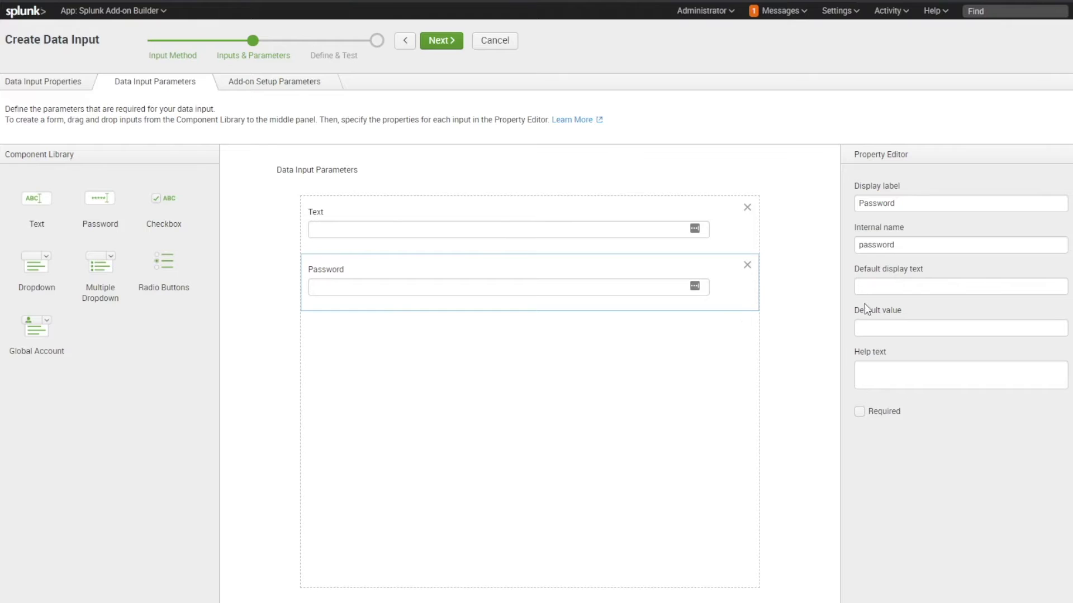
{"action": "left_click", "coordinate": [887, 204]}
{"action": "double_click", "coordinate": [888, 205]}
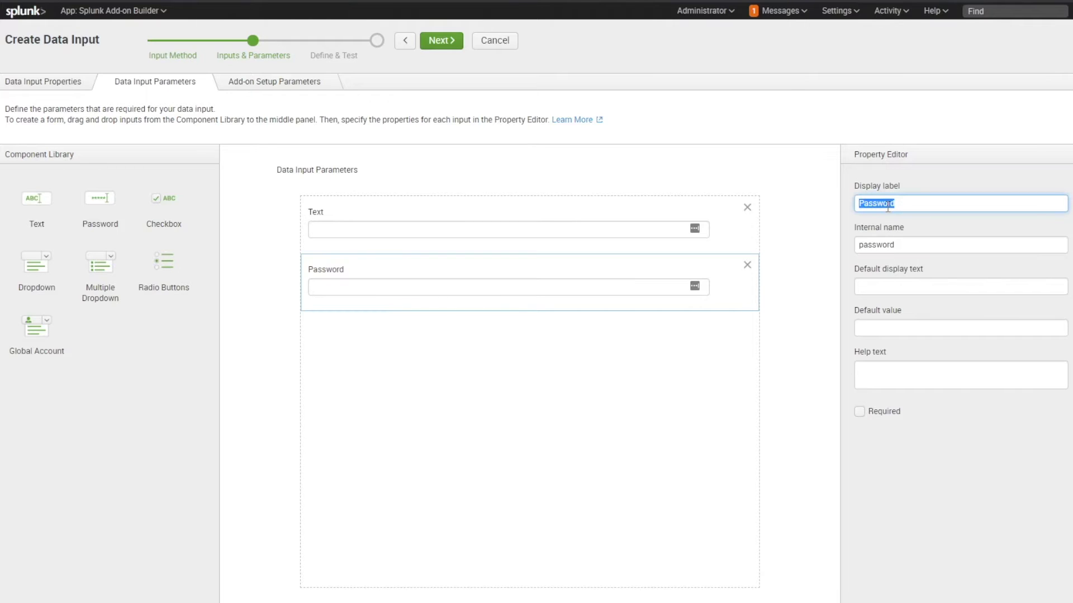
{"action": "type", "text": "api_key"}
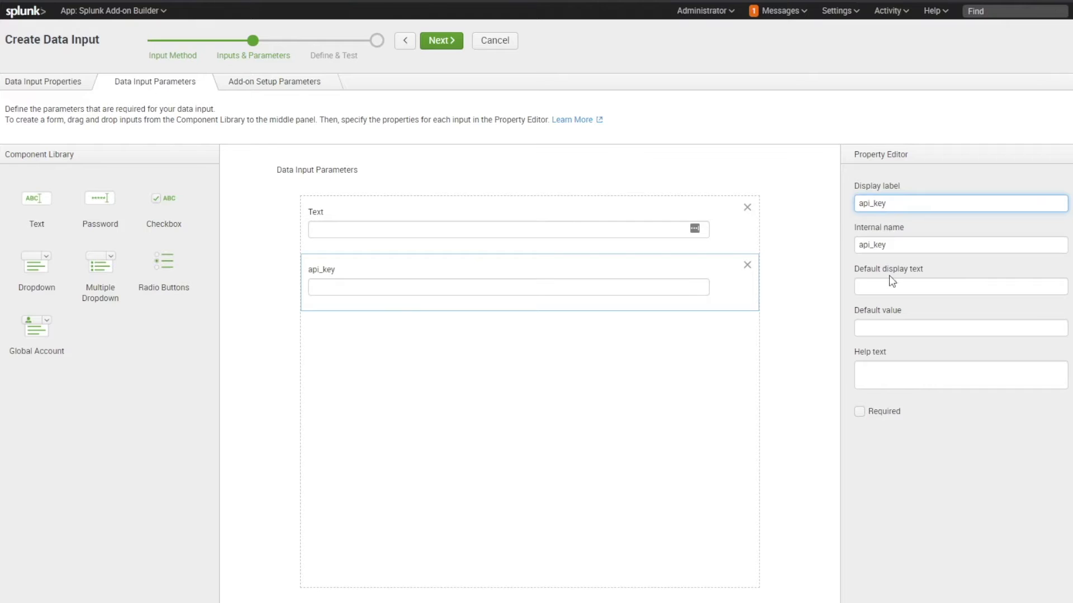
{"action": "left_click", "coordinate": [876, 412]}
{"action": "left_click", "coordinate": [884, 385]}
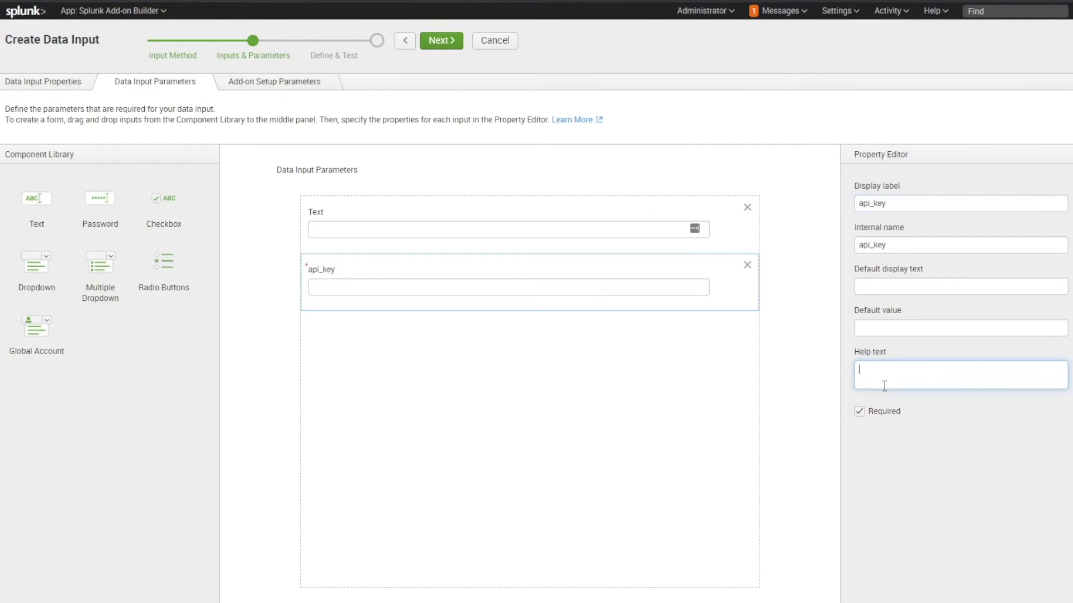
{"action": "type", "text": "Insert"}
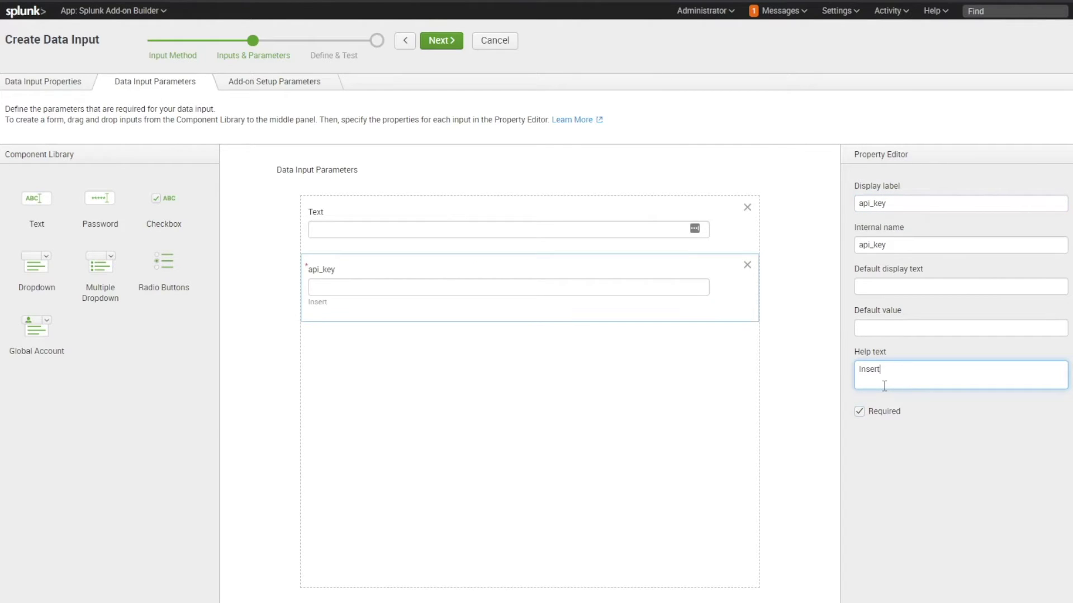
{"action": "type", "text": " API key here from"}
{"action": "key", "text": "ctrl+v"}
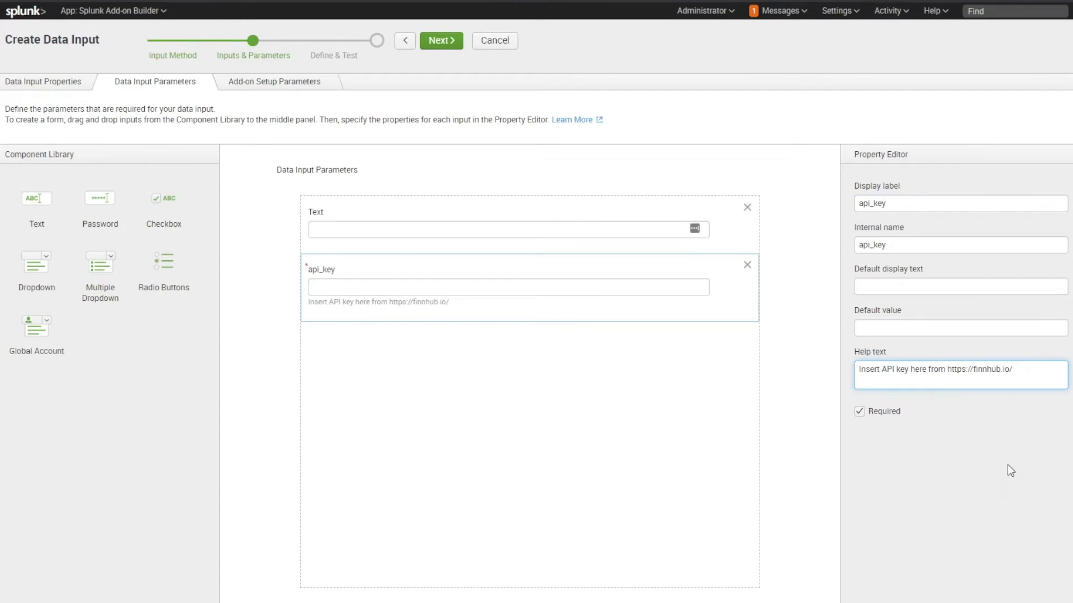
{"action": "left_click", "coordinate": [891, 290]}
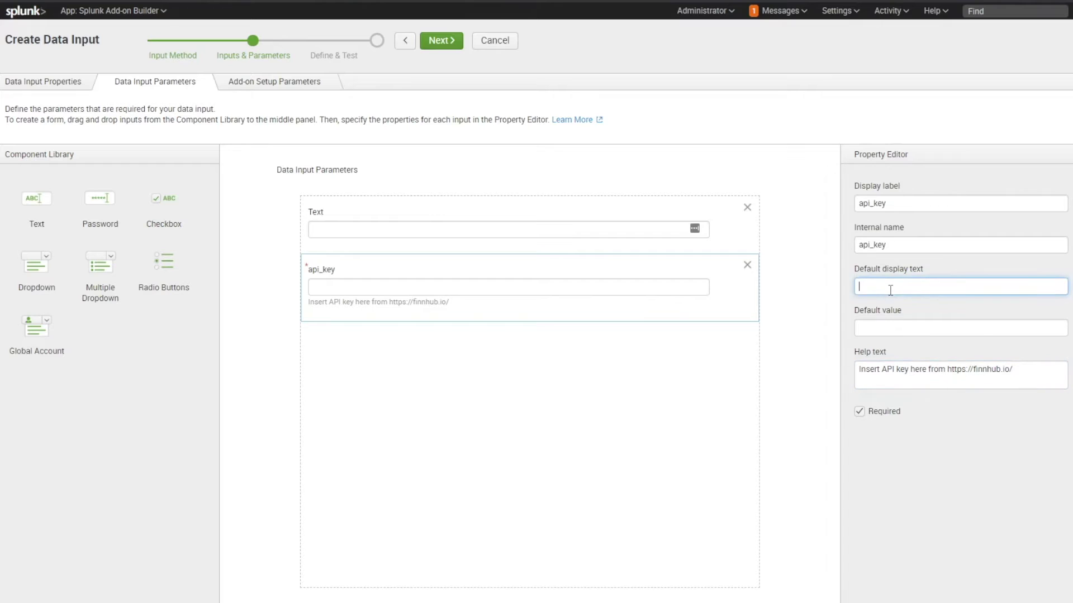
{"action": "type", "text": "api_"}
{"action": "type", "text": "key"}
Make Symbol required with help 'Insert Stock Ticker here' and placeholder splk, then enable proxy settings.
{"action": "left_click", "coordinate": [501, 238]}
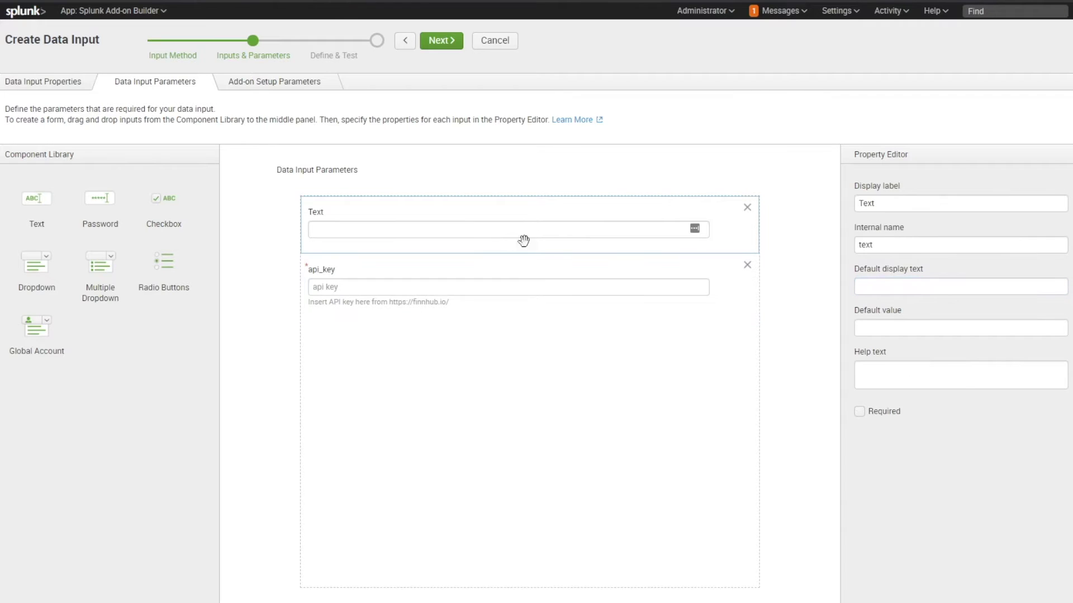
{"action": "double_click", "coordinate": [916, 201]}
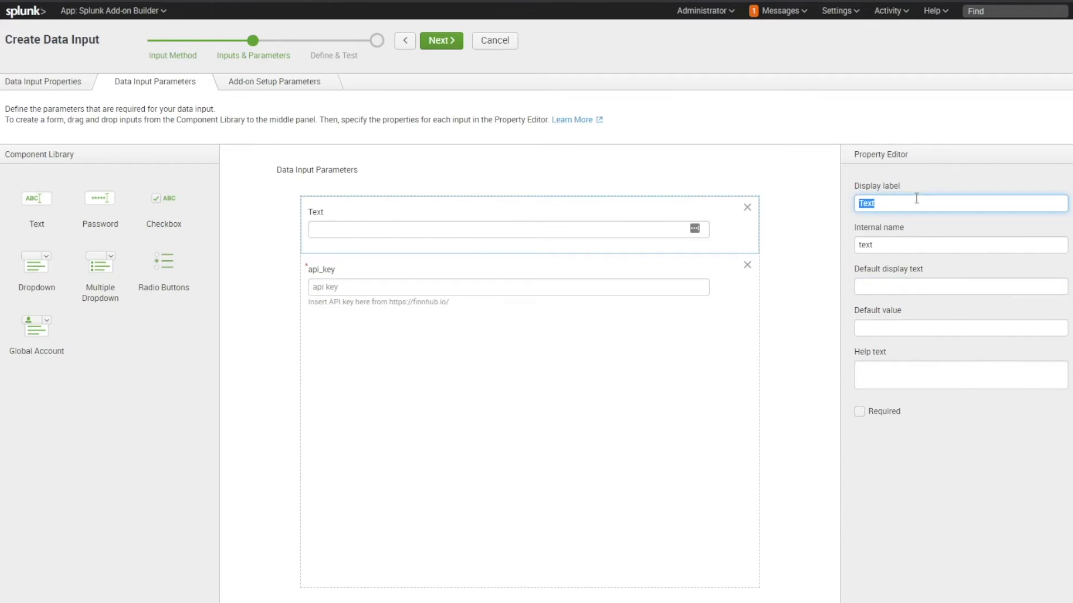
{"action": "type", "text": "Symbo"}
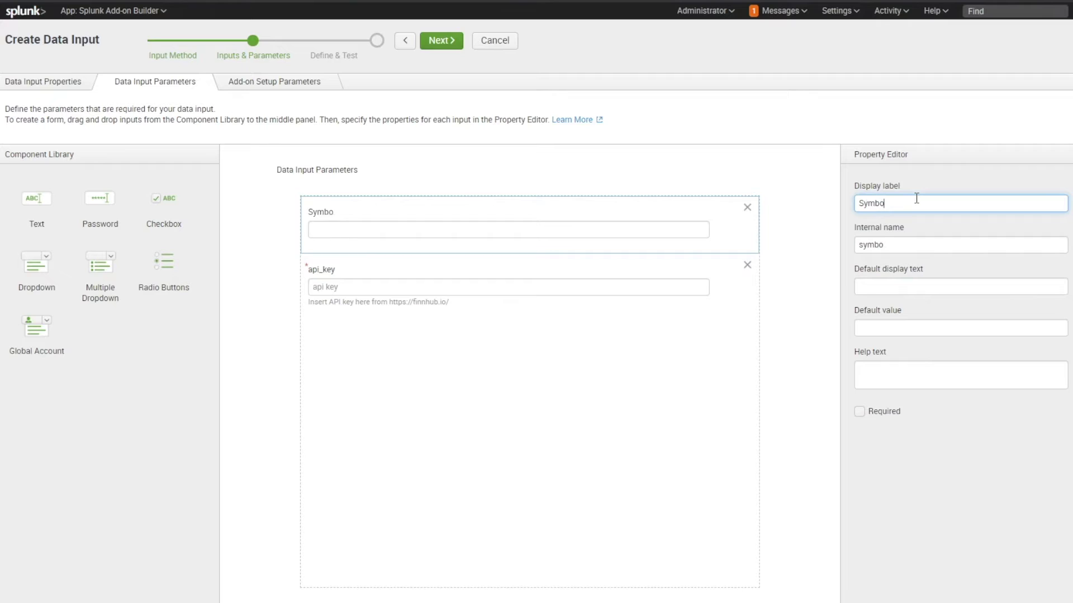
{"action": "type", "text": "l"}
{"action": "left_click", "coordinate": [885, 416]}
{"action": "left_click", "coordinate": [896, 384]}
{"action": "type", "text": "I"}
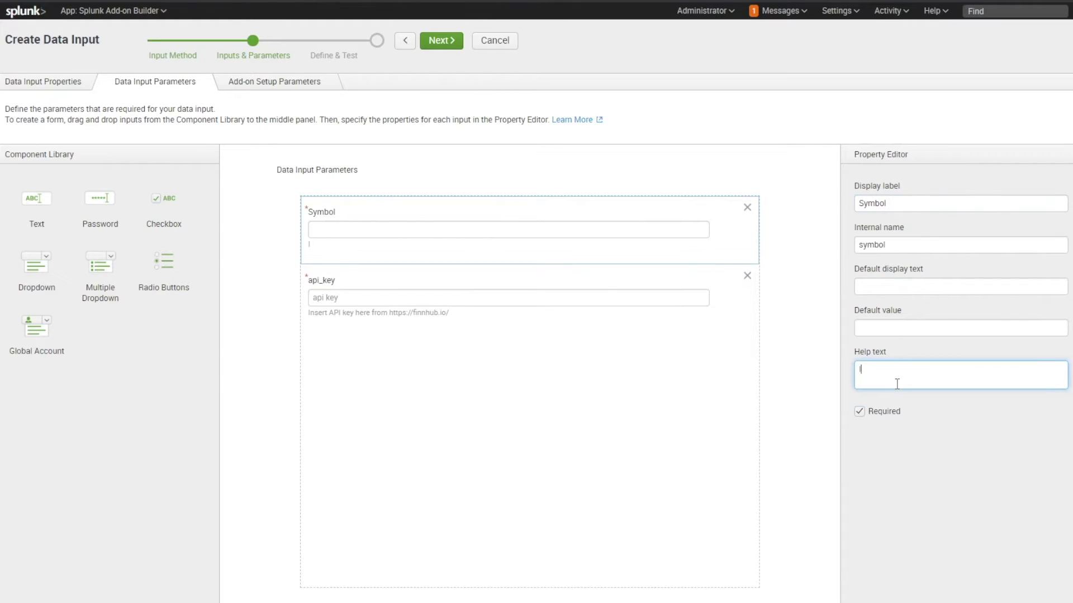
{"action": "type", "text": "nsert Stock Ticker here"}
{"action": "left_click", "coordinate": [899, 285]}
{"action": "type", "text": "splk"}
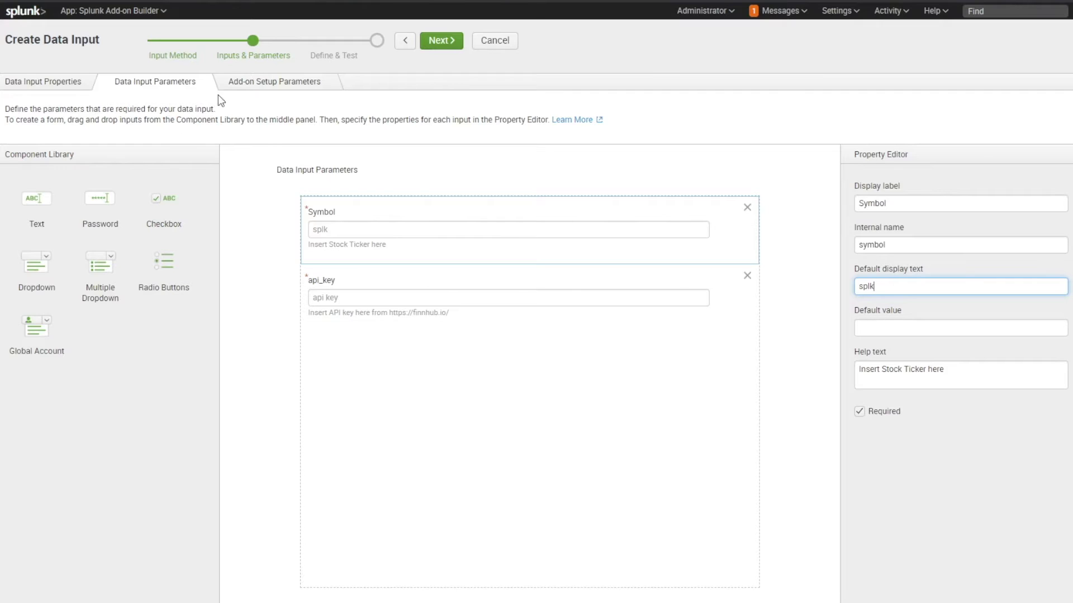
{"action": "left_click", "coordinate": [241, 89]}
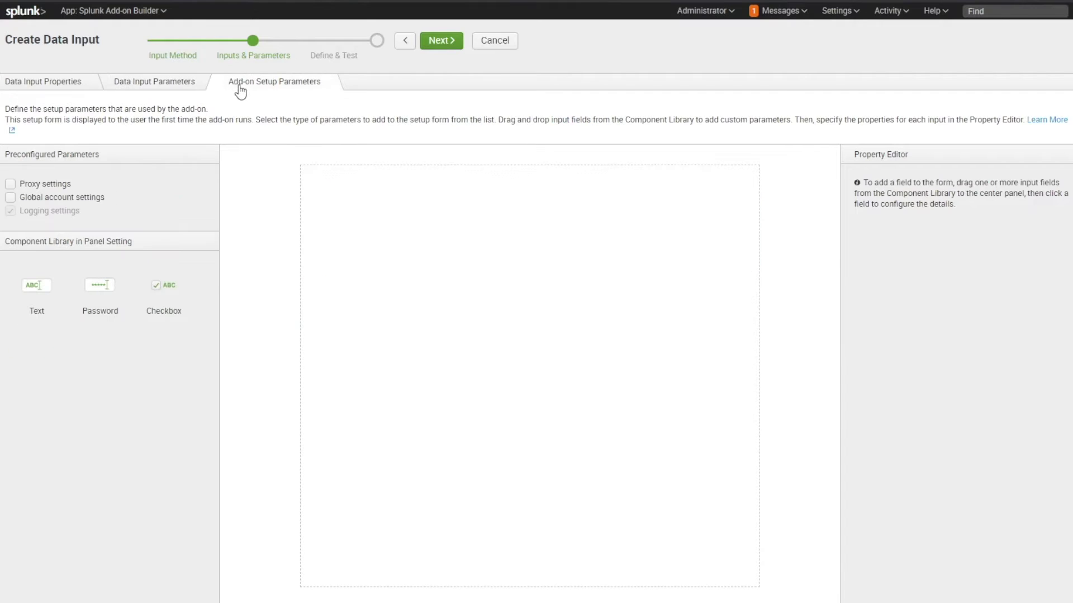
{"action": "left_click", "coordinate": [10, 189]}
Edit the REST URL query to symbol=${symbol}&token=${api_key}.
{"action": "left_click", "coordinate": [438, 41]}
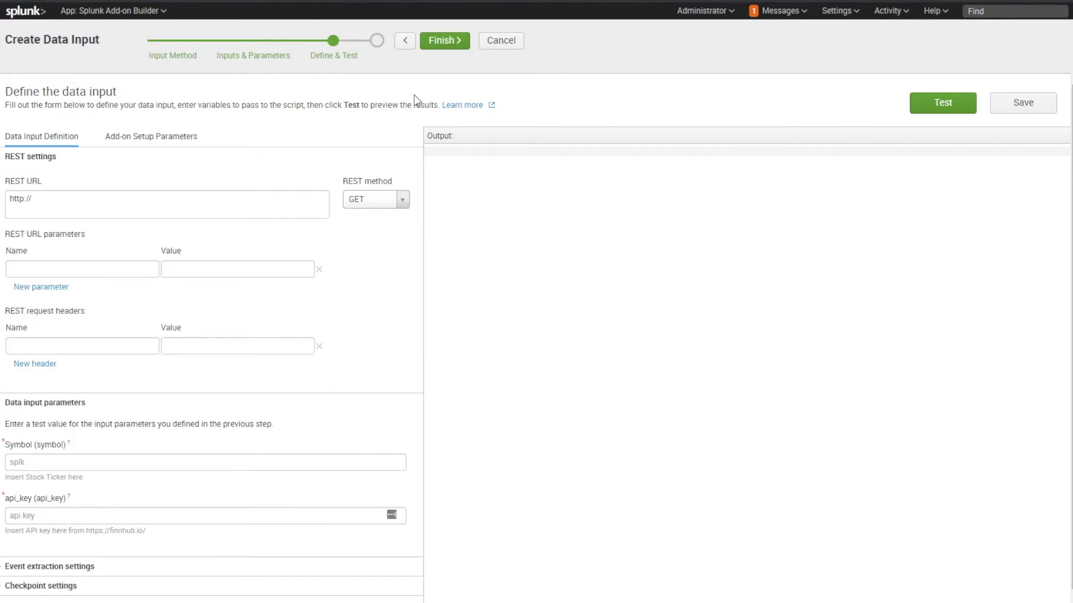
{"action": "left_click", "coordinate": [207, 203]}
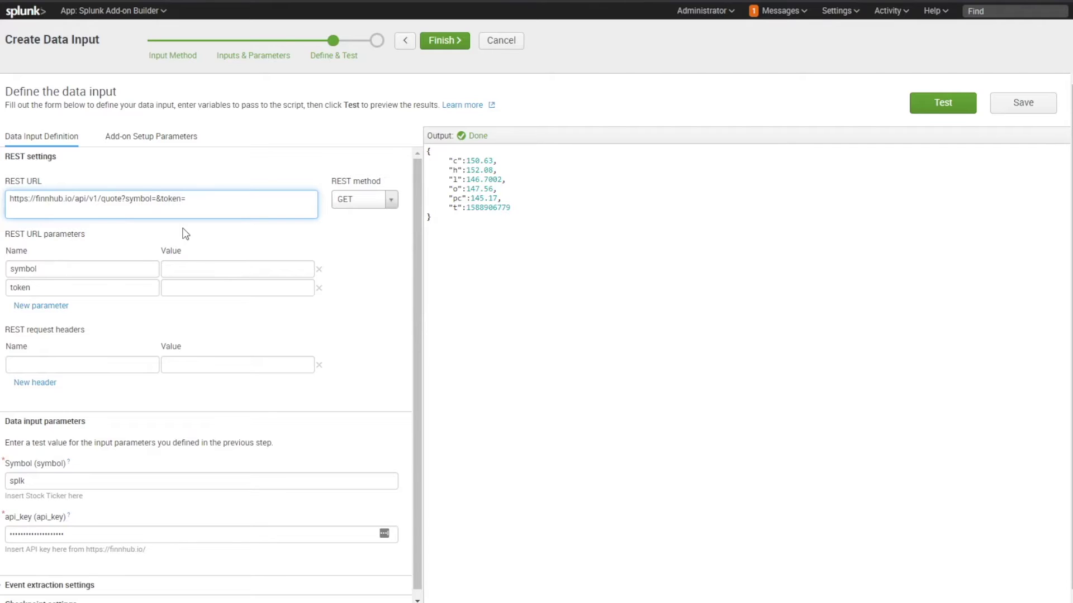
{"action": "type", "text": "$"}
{"action": "type", "text": "{}"}
{"action": "type", "text": "symbol"}
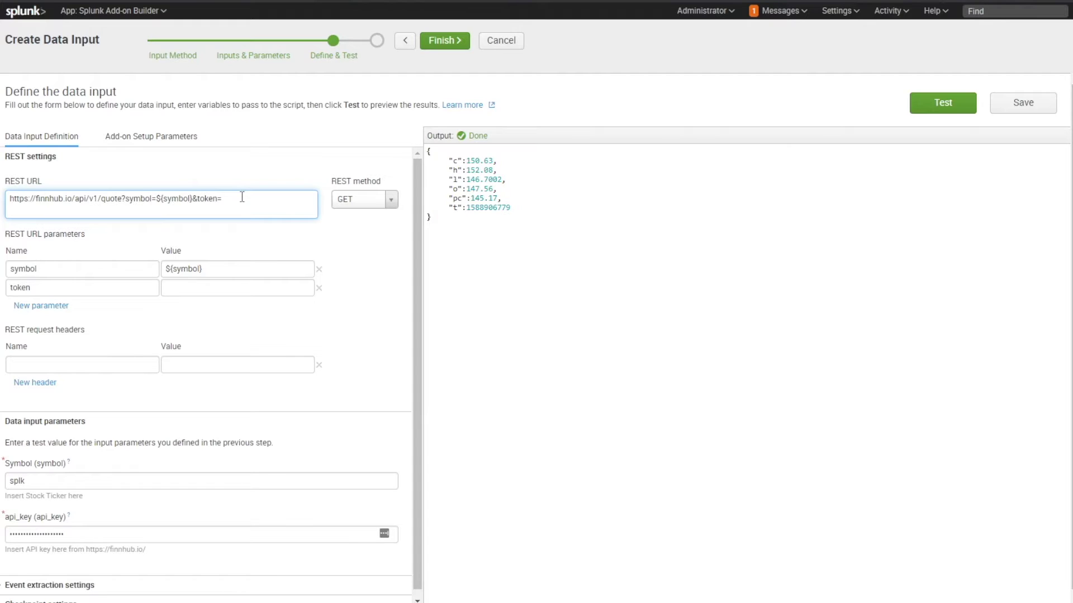
{"action": "key", "text": "shift+Left"}
{"action": "key", "text": "shift+Left"}
{"action": "key", "text": "shift+Left"}
{"action": "key", "text": "shift+Left"}
{"action": "key", "text": "shift+Left"}
{"action": "key", "text": "shift+Left"}
{"action": "key", "text": "shift+Left"}
{"action": "key", "text": "shift+Left"}
{"action": "key", "text": "shift+Left"}
{"action": "key", "text": "ctrl+c"}
{"action": "left_click", "coordinate": [242, 197]}
{"action": "key", "text": "ctrl+v"}
{"action": "double_click", "coordinate": [242, 200]}
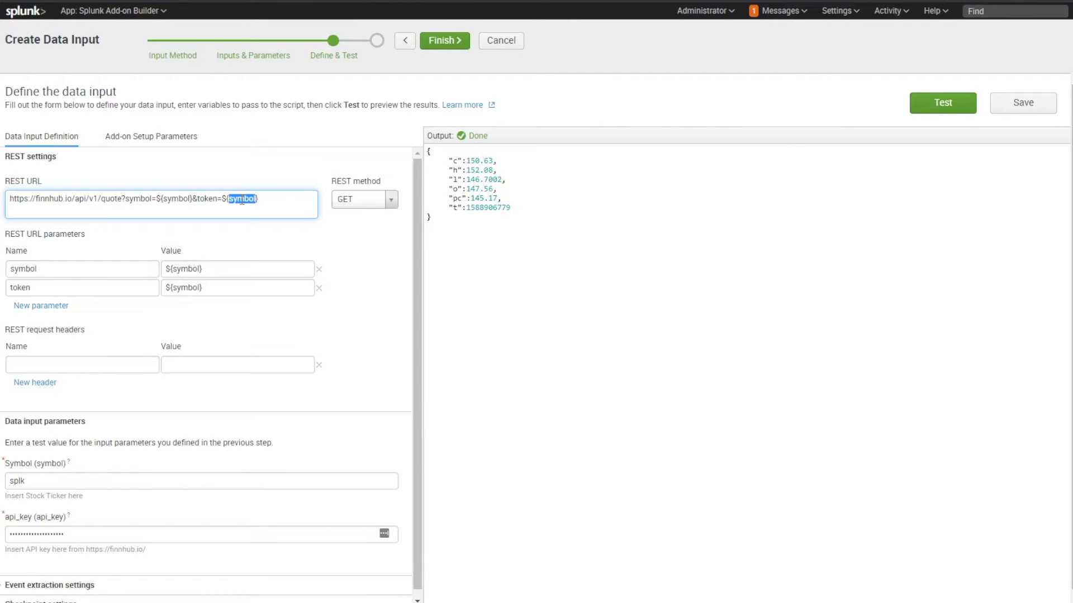
{"action": "type", "text": "api_key"}
Test the Finnhub quote request using Symbol SPLK.
{"action": "left_click", "coordinate": [38, 484]}
{"action": "double_click", "coordinate": [38, 484]}
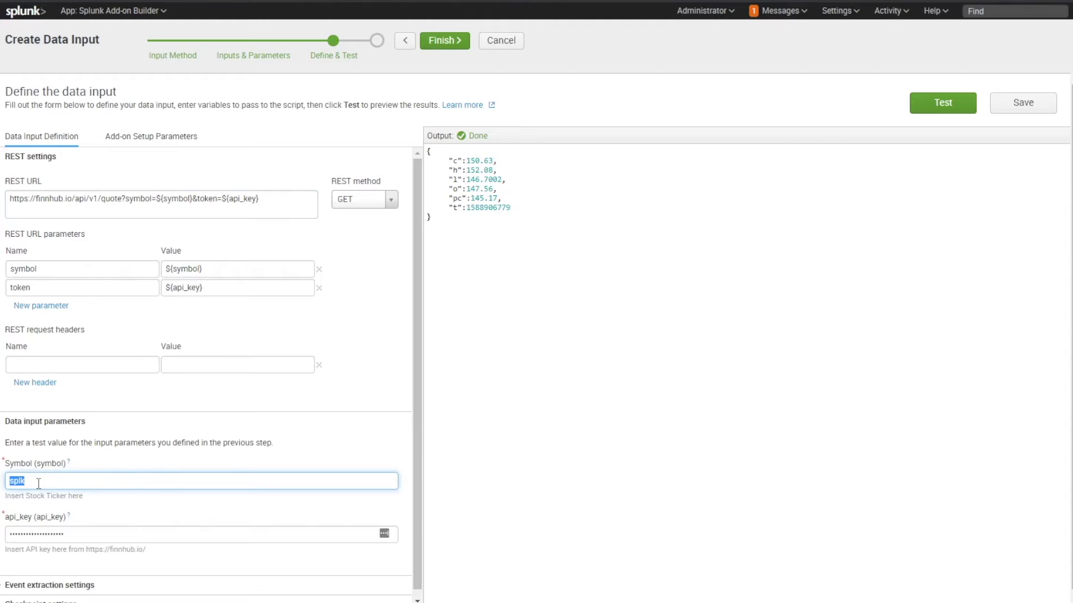
{"action": "type", "text": "sp"}
{"action": "left_click", "coordinate": [939, 105]}
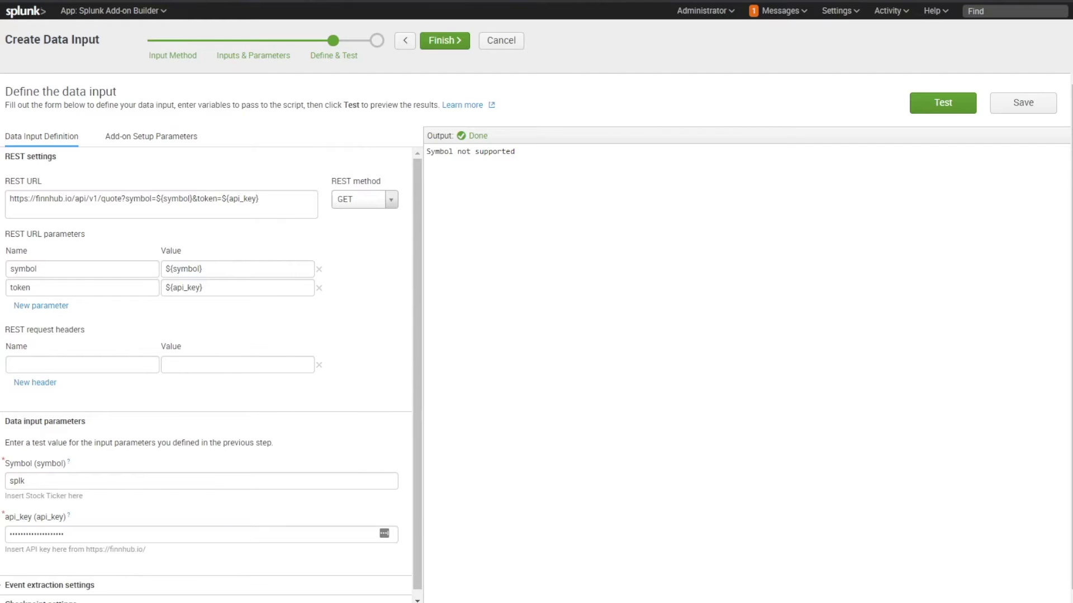
{"action": "key", "text": "ctrl+a"}
{"action": "type", "text": "SPLK"}
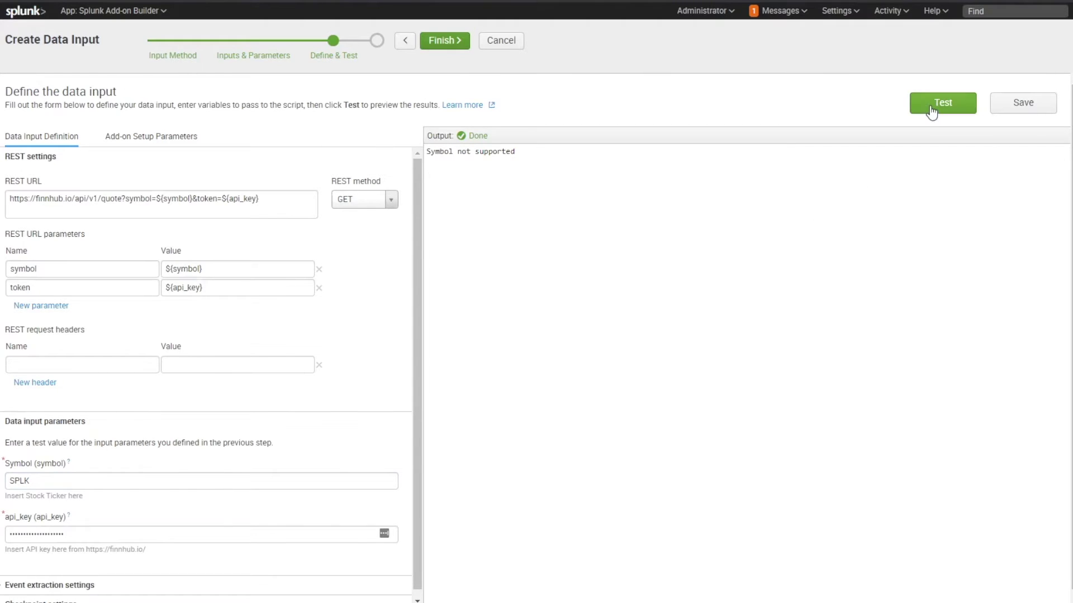
{"action": "left_click", "coordinate": [930, 112]}
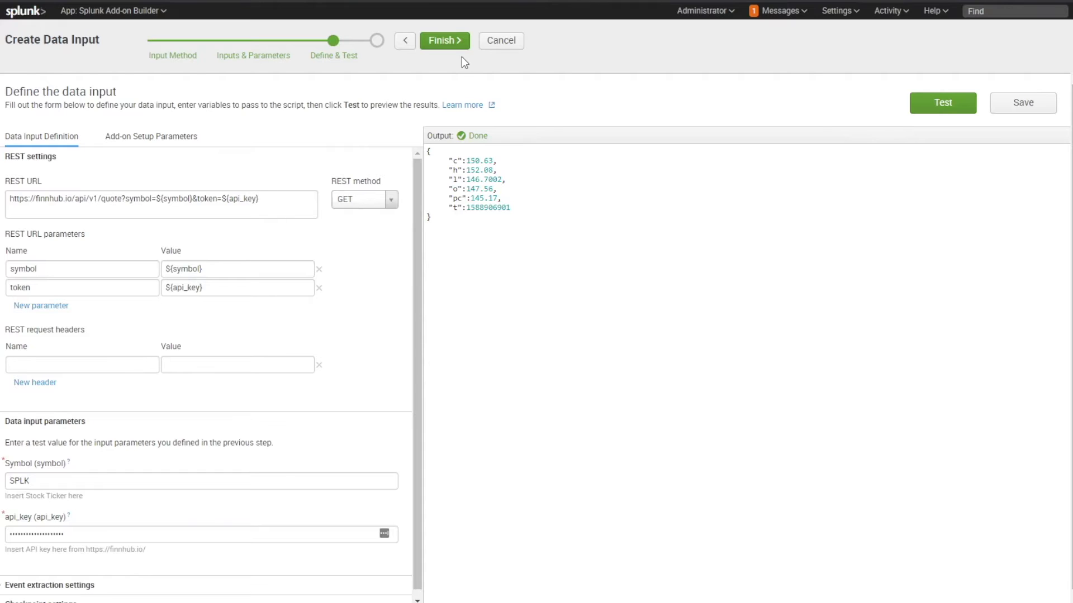
Save the input definition and return to the Inputs & Parameters step.
{"action": "left_click", "coordinate": [1028, 105]}
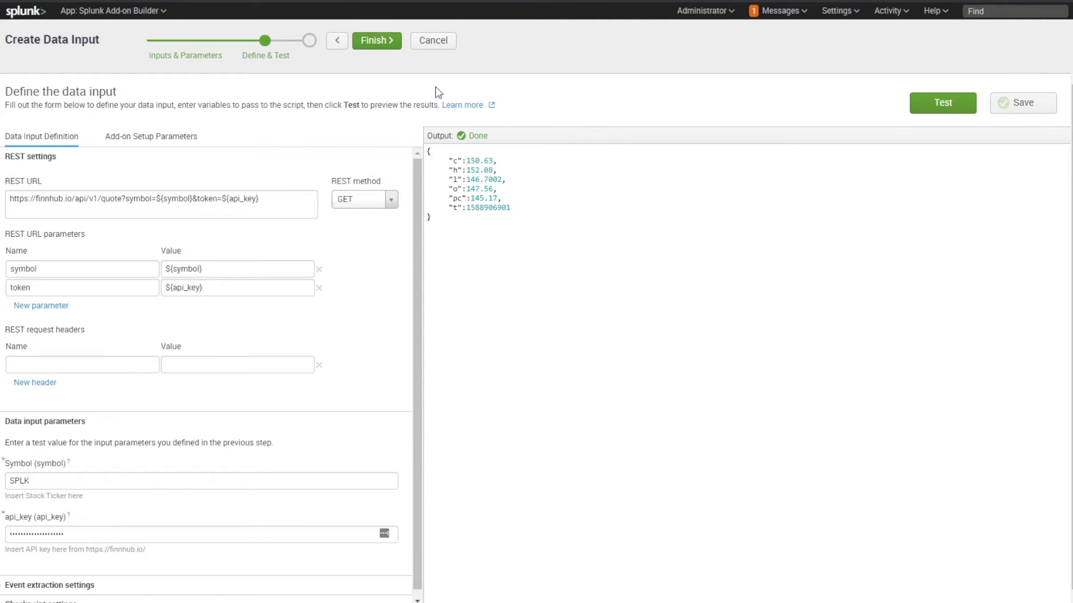
{"action": "left_click", "coordinate": [200, 150]}
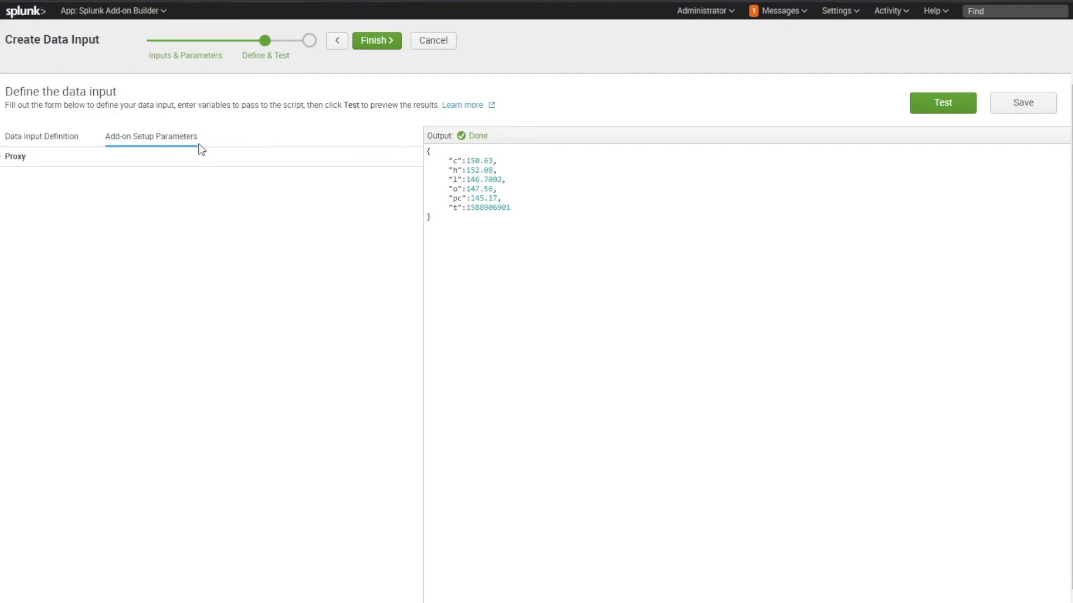
{"action": "left_click", "coordinate": [50, 136]}
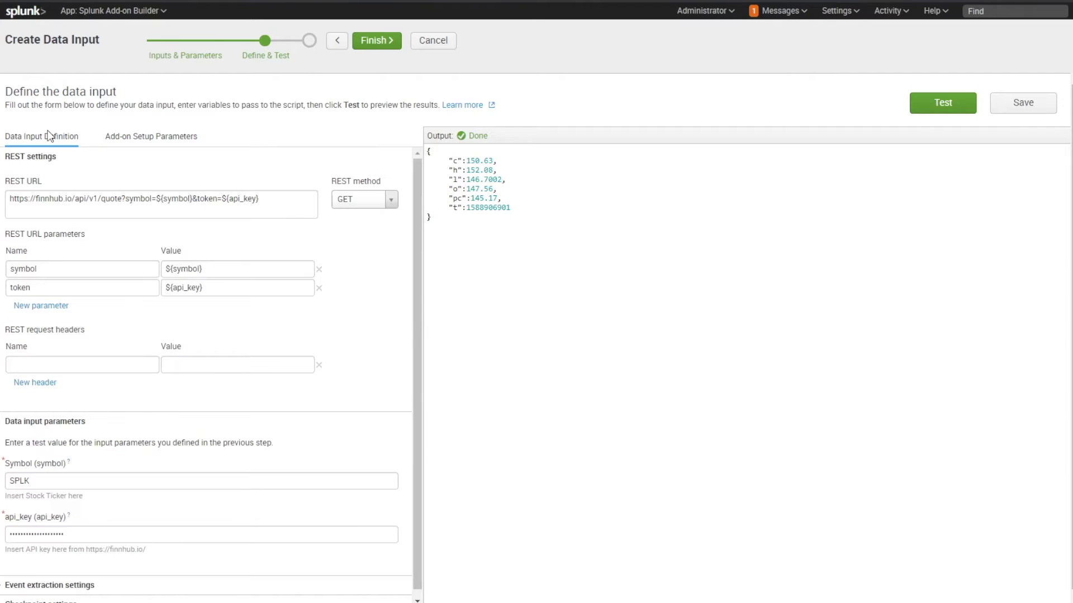
{"action": "left_click", "coordinate": [337, 40]}
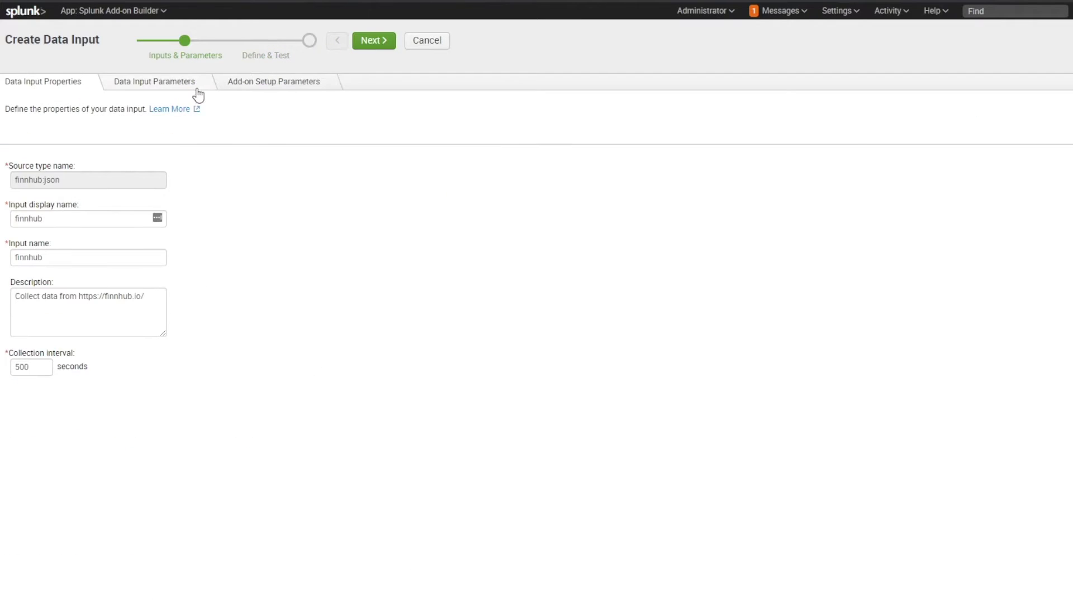
Change the Symbol placeholder to SPLK and append 'must be CAPS' to its help text.
{"action": "left_click", "coordinate": [197, 88]}
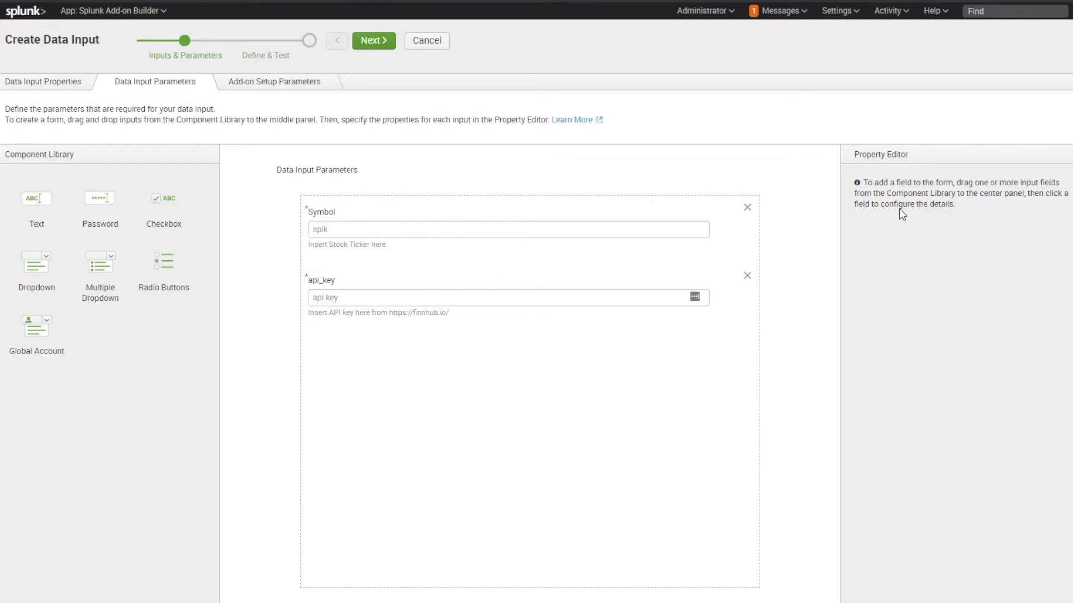
{"action": "left_click", "coordinate": [563, 221]}
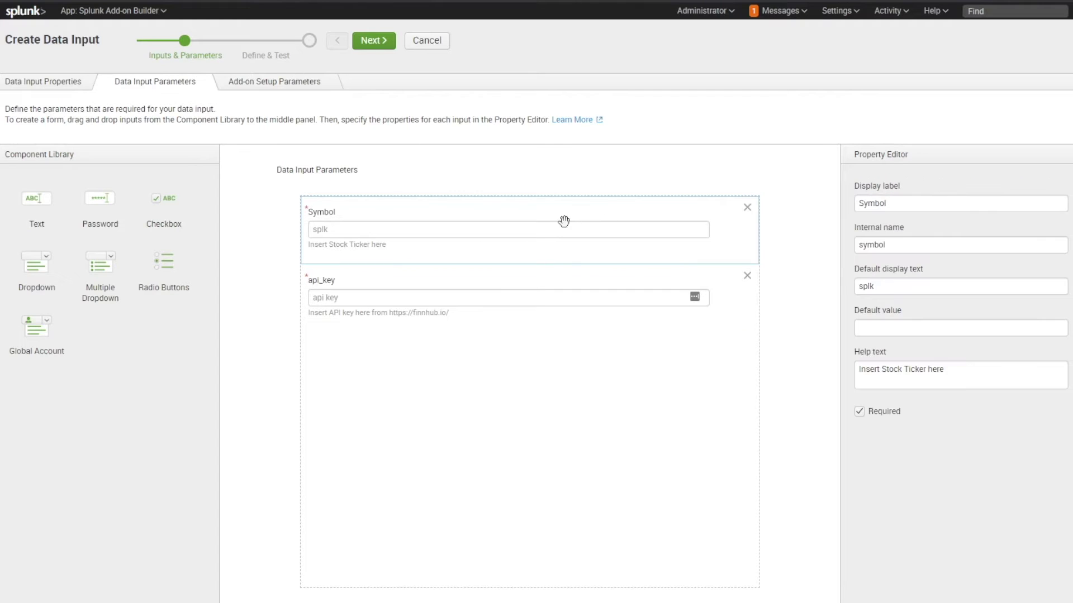
{"action": "double_click", "coordinate": [893, 285]}
{"action": "type", "text": "SPLK"}
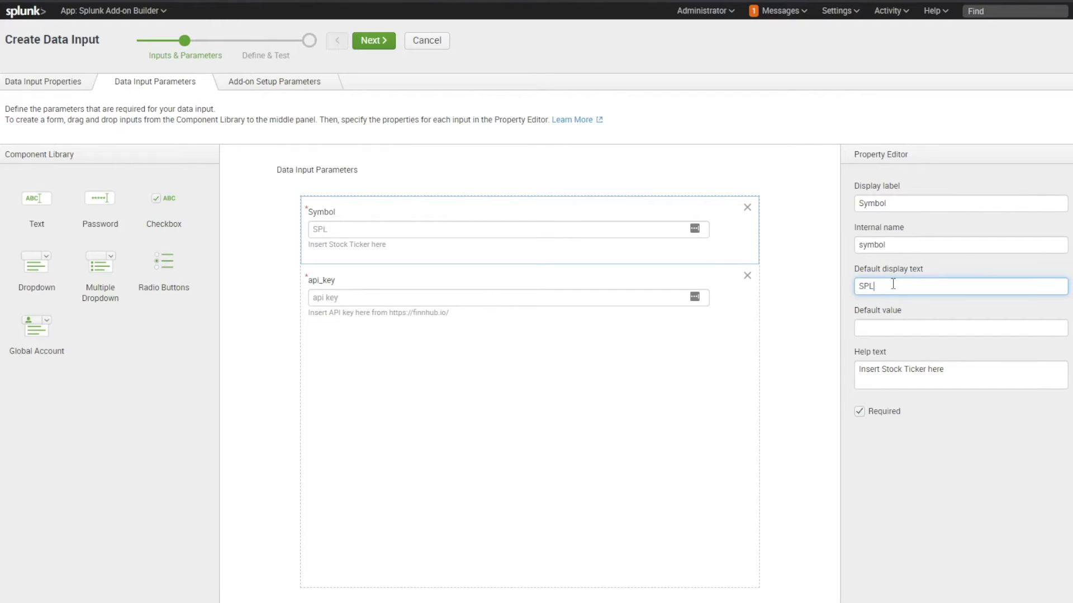
{"action": "left_click", "coordinate": [965, 371]}
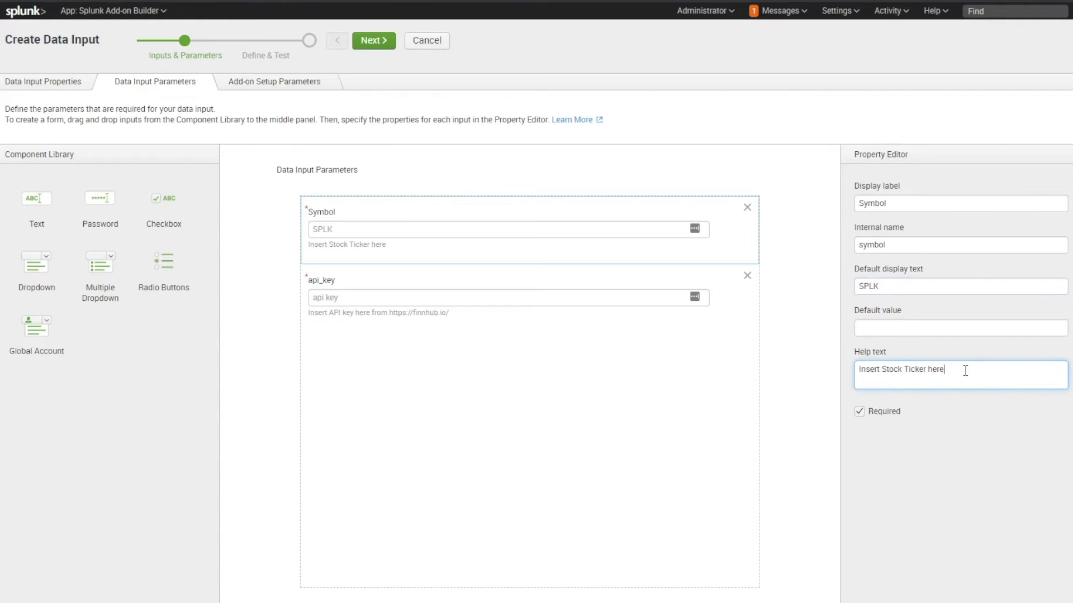
{"action": "type", "text": "must be CAPS"}
{"action": "left_click", "coordinate": [374, 48]}
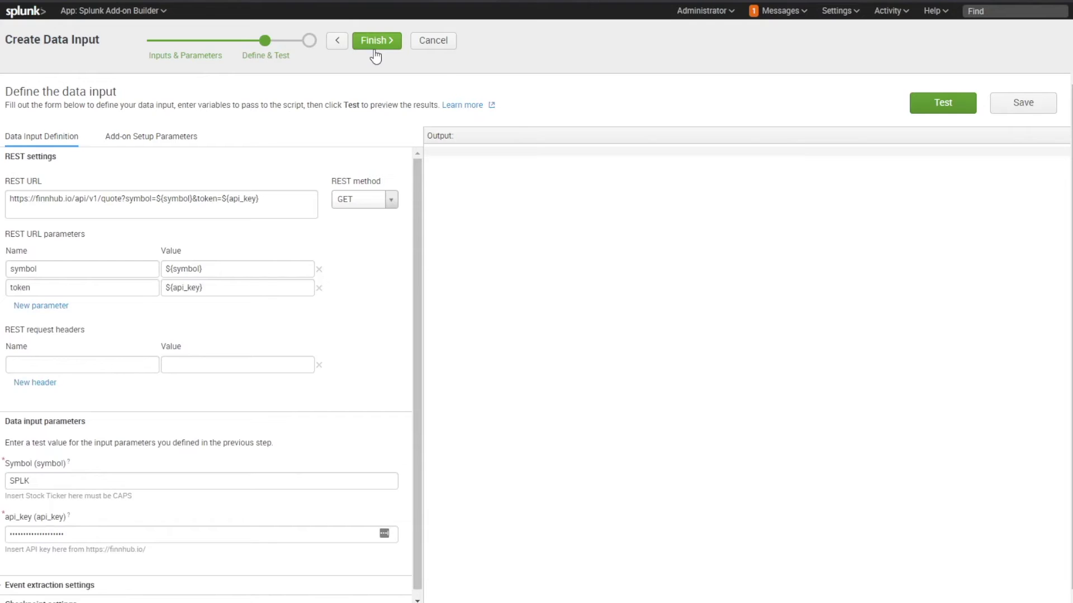
Rerun the test and finish the finnhub input, briefly checking the app list.
{"action": "left_click", "coordinate": [929, 105]}
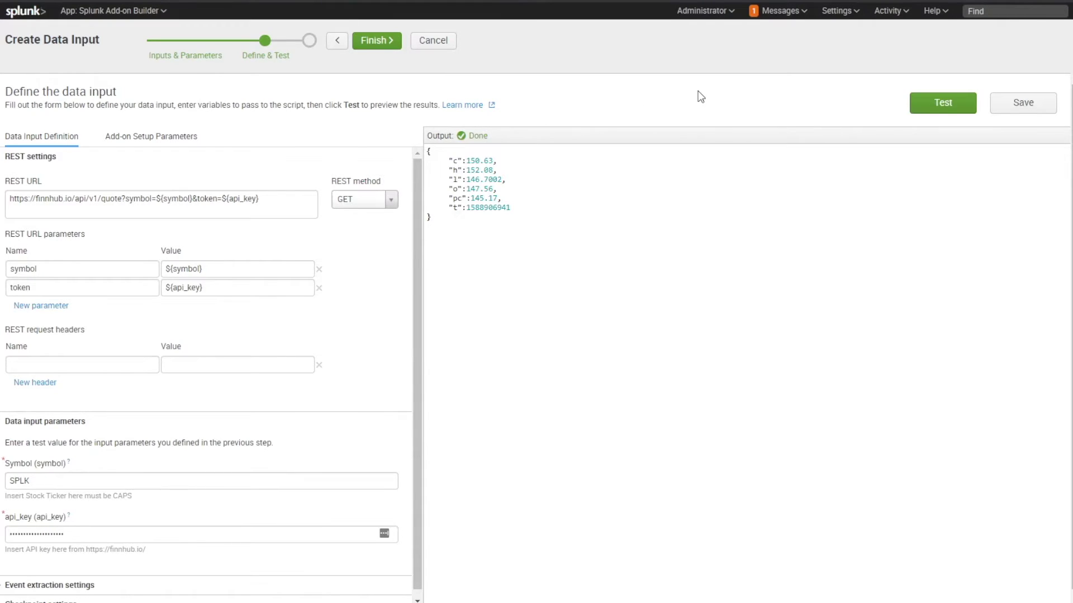
{"action": "left_click", "coordinate": [389, 40]}
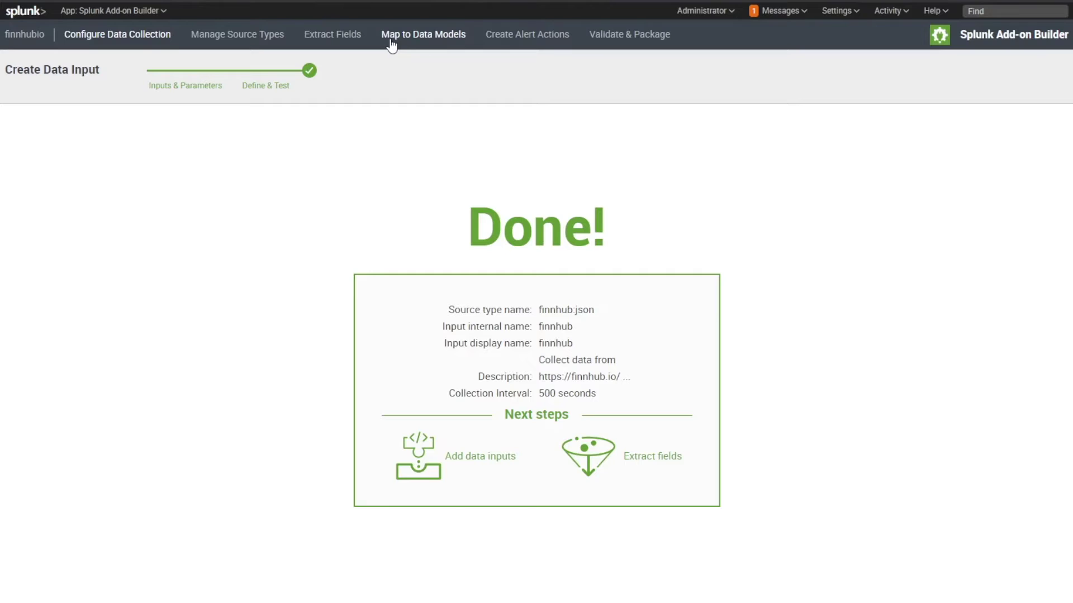
{"action": "left_click", "coordinate": [147, 16]}
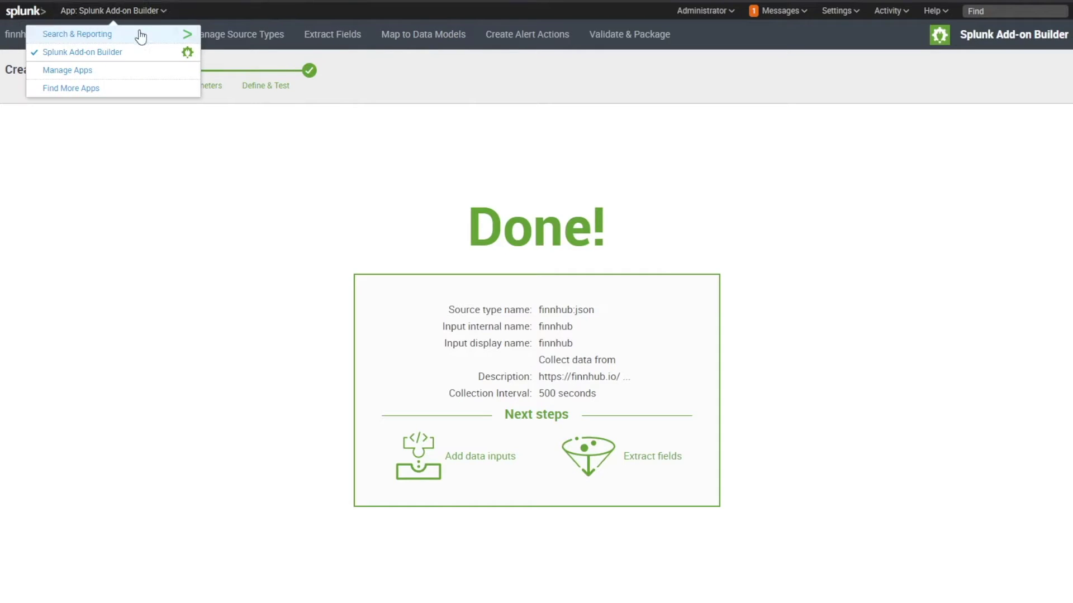
{"action": "left_click", "coordinate": [258, 138]}
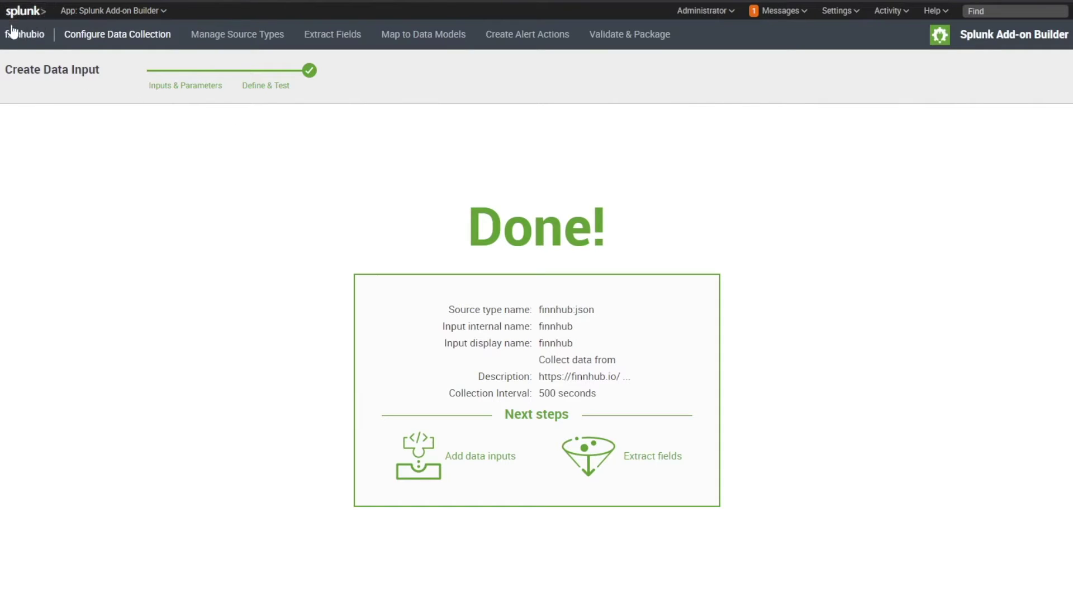
Open the finnhubio app from Splunk home and start a new finnhub input.
{"action": "left_click", "coordinate": [36, 18]}
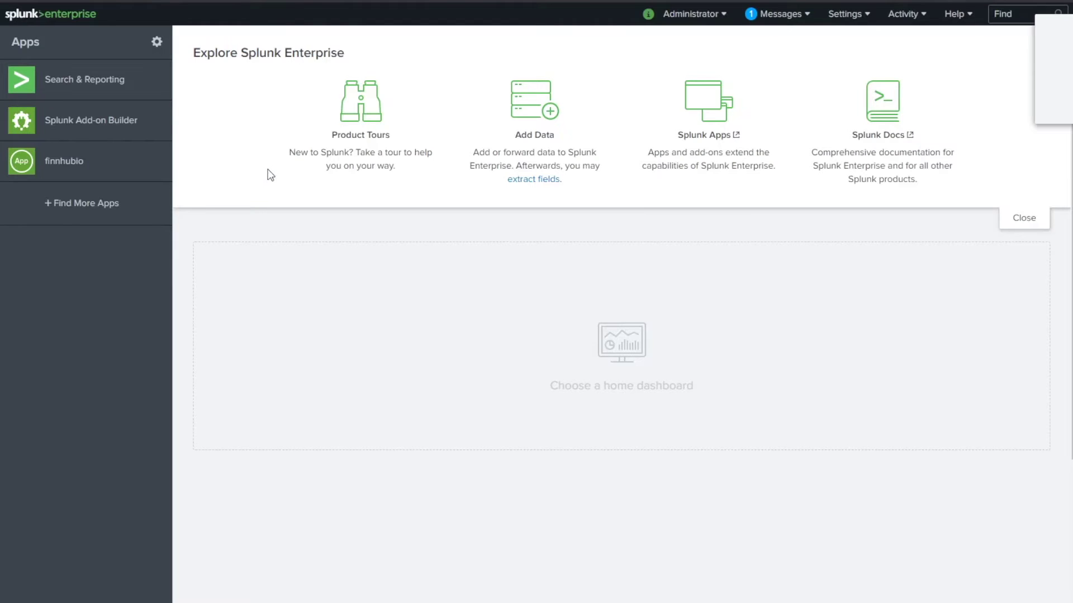
{"action": "left_click", "coordinate": [60, 169]}
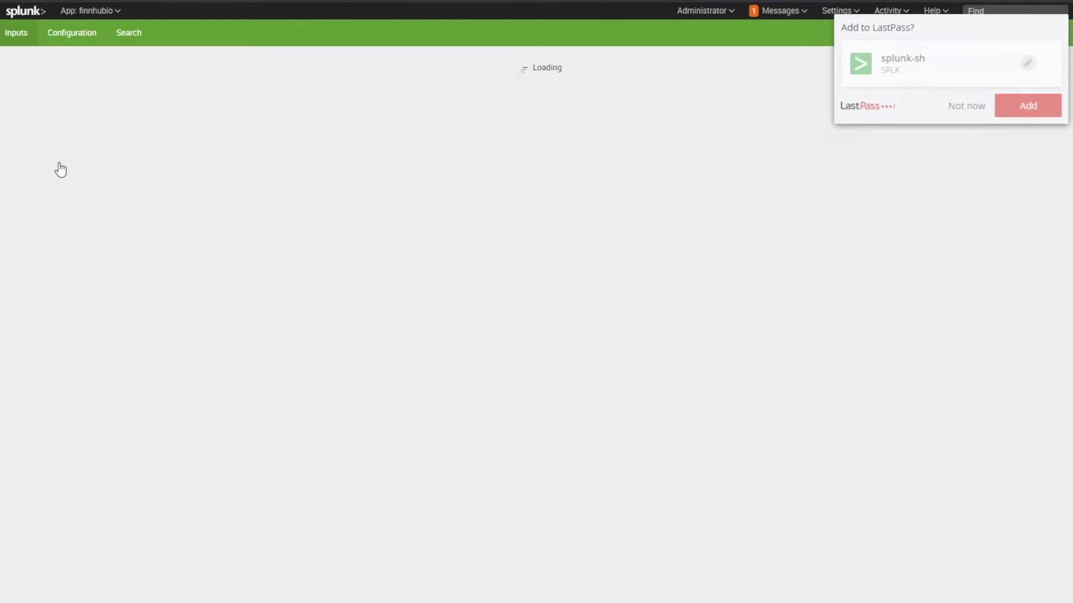
{"action": "left_click", "coordinate": [965, 108]}
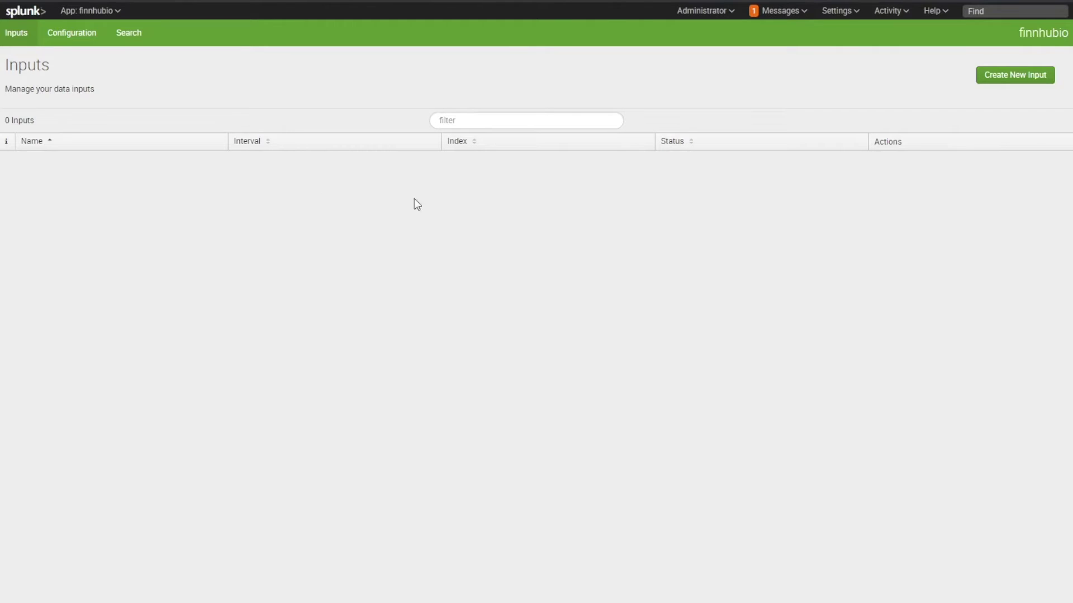
{"action": "left_click", "coordinate": [1004, 74]}
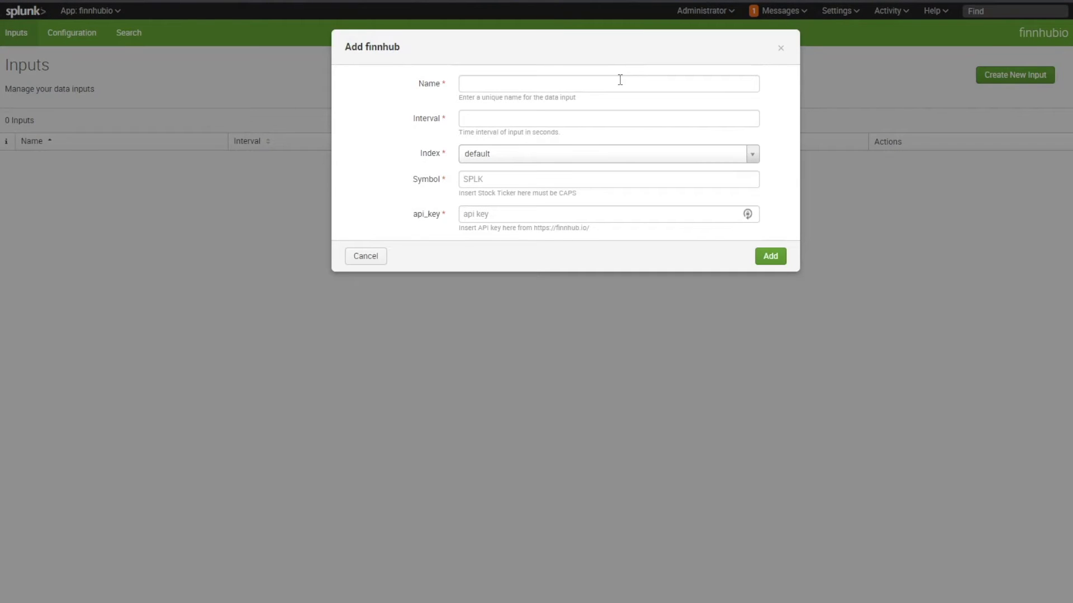
Add input 'Splunk' with interval 500, symbol SPLK and the pasted API key.
{"action": "left_click", "coordinate": [619, 80]}
{"action": "type", "text": "Splunk"}
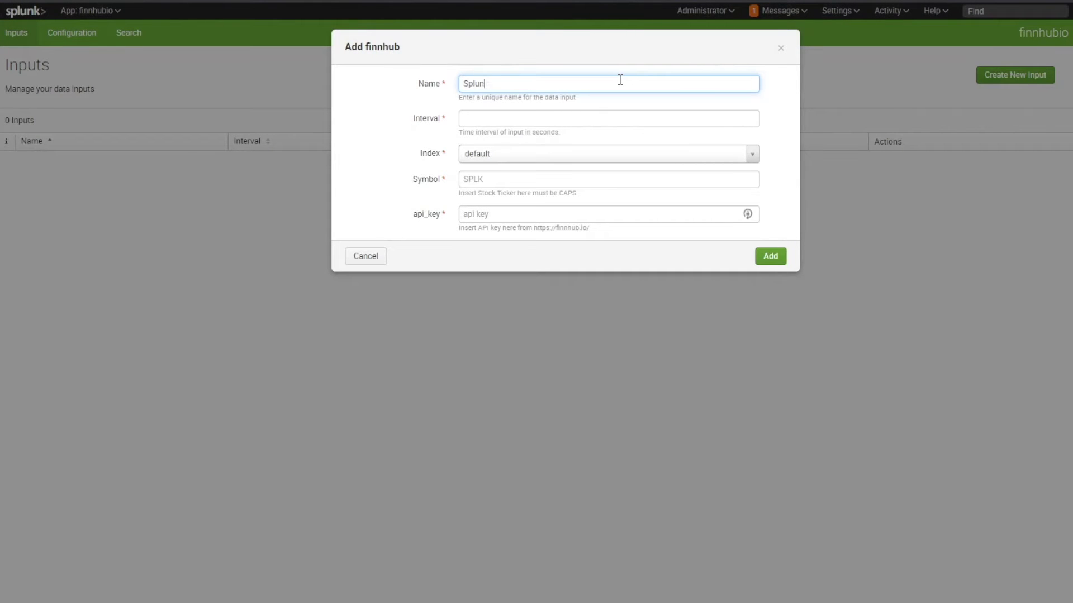
{"action": "left_click", "coordinate": [561, 116]}
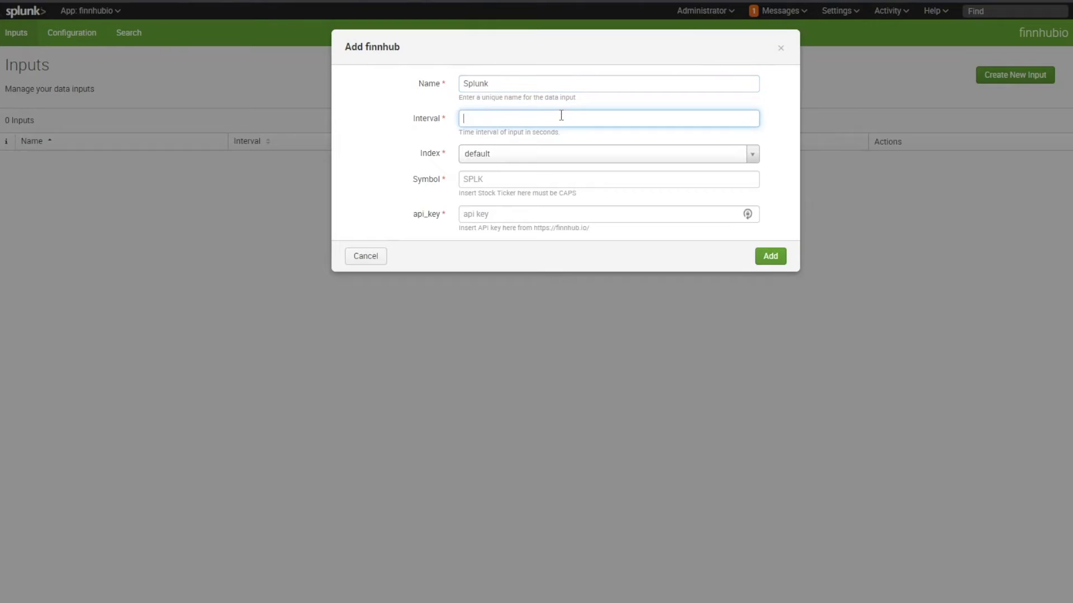
{"action": "type", "text": "500"}
{"action": "left_click", "coordinate": [523, 175]}
{"action": "type", "text": "SPLK"}
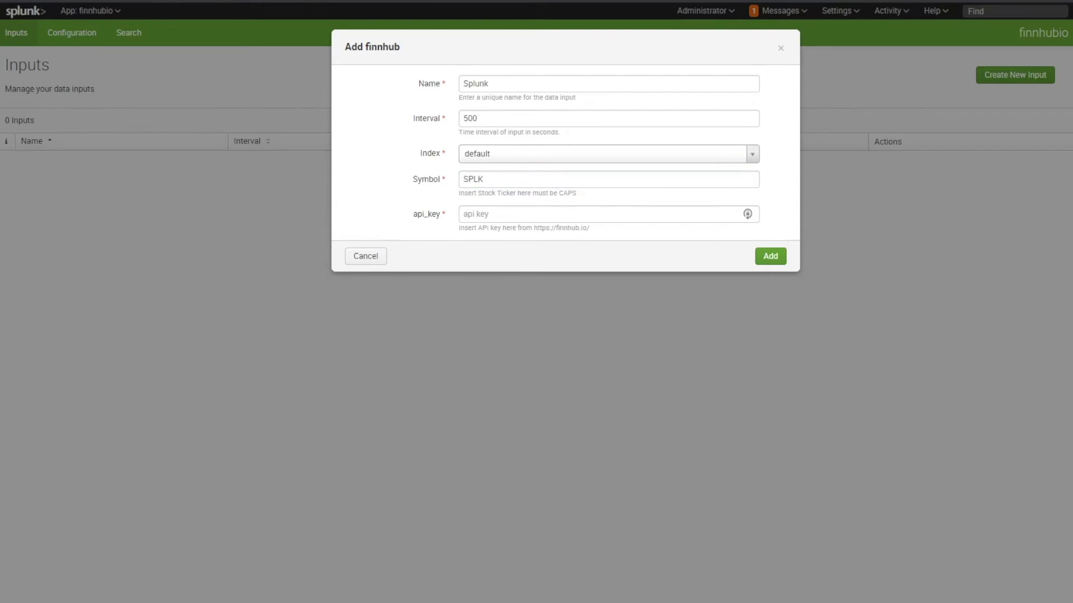
{"action": "left_click", "coordinate": [485, 218]}
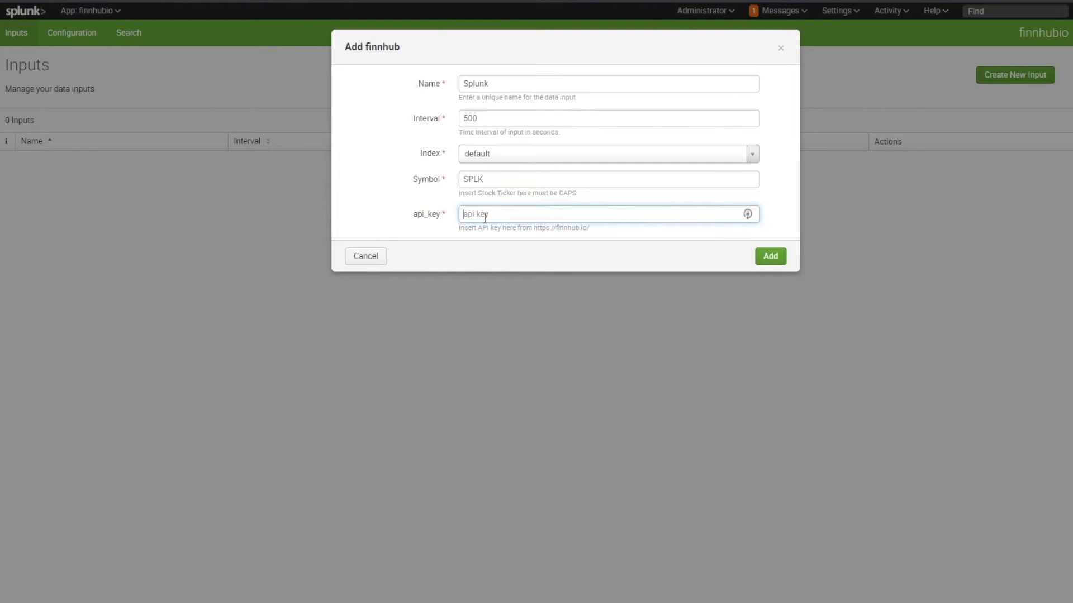
{"action": "key", "text": "ctrl+v"}
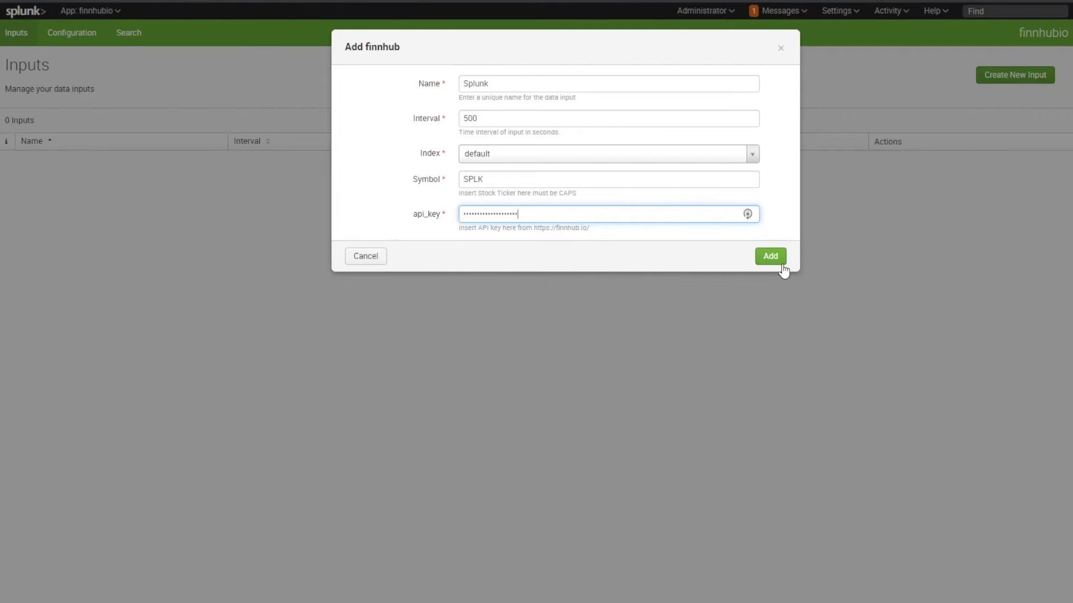
{"action": "left_click", "coordinate": [781, 265]}
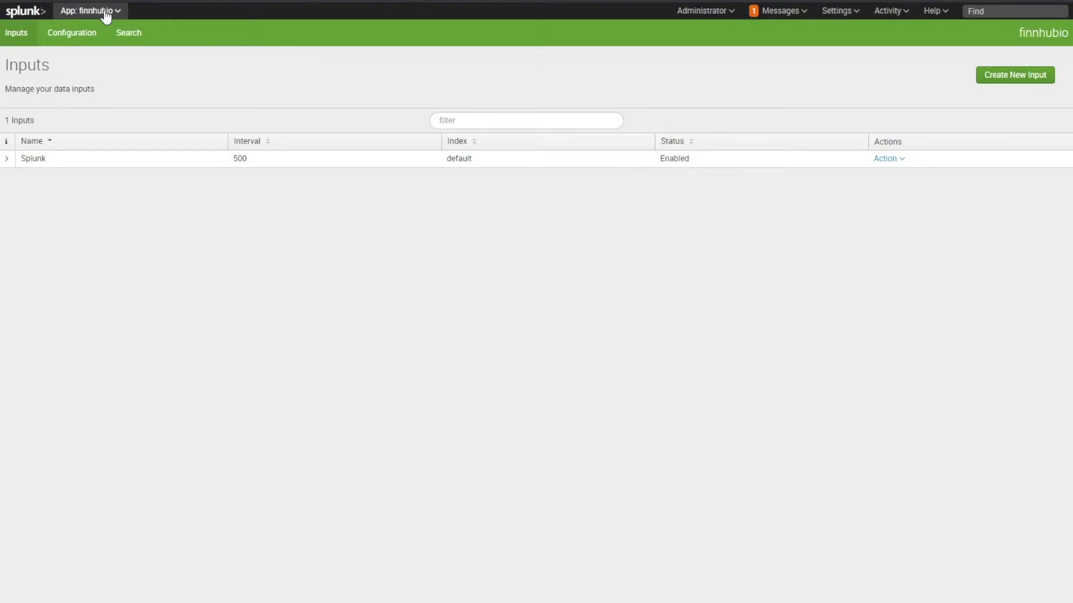
{"action": "left_click", "coordinate": [74, 33]}
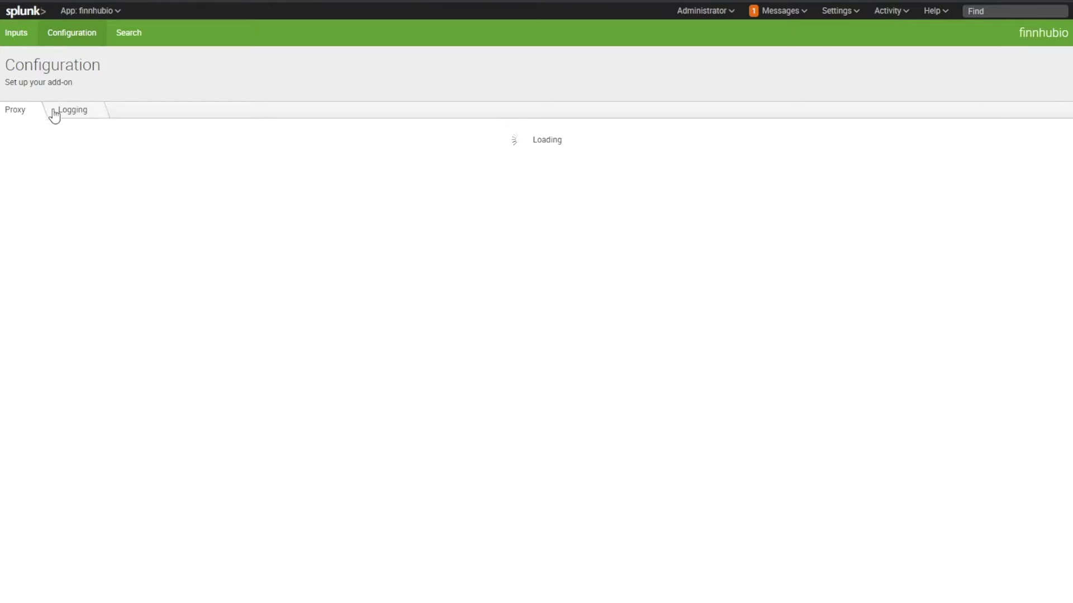
Search index=main and inspect the c and l field summaries of the quote event.
{"action": "left_click", "coordinate": [967, 106]}
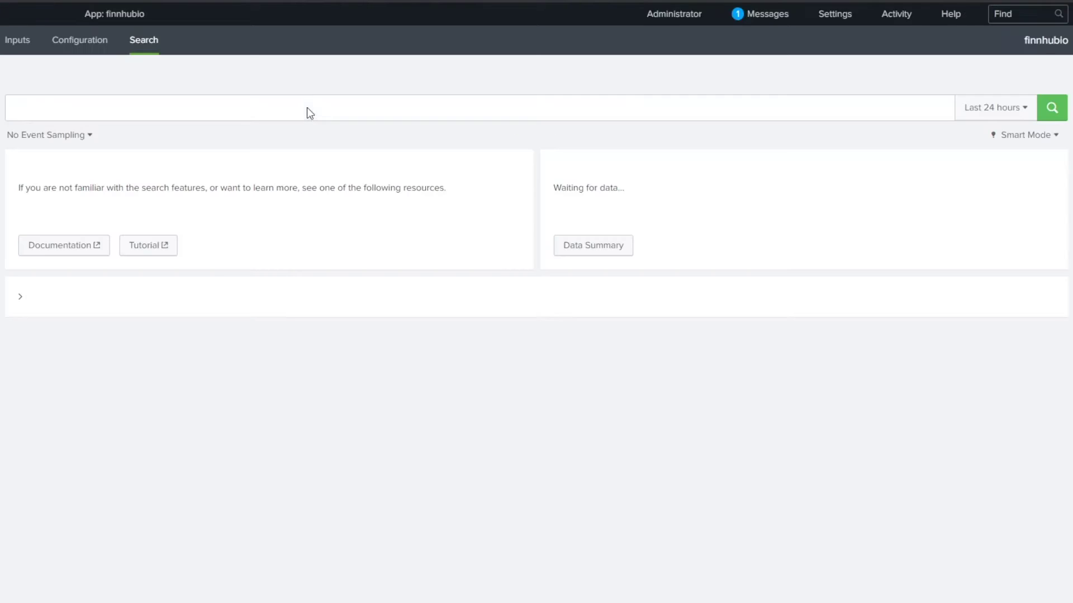
{"action": "type", "text": "index=*"}
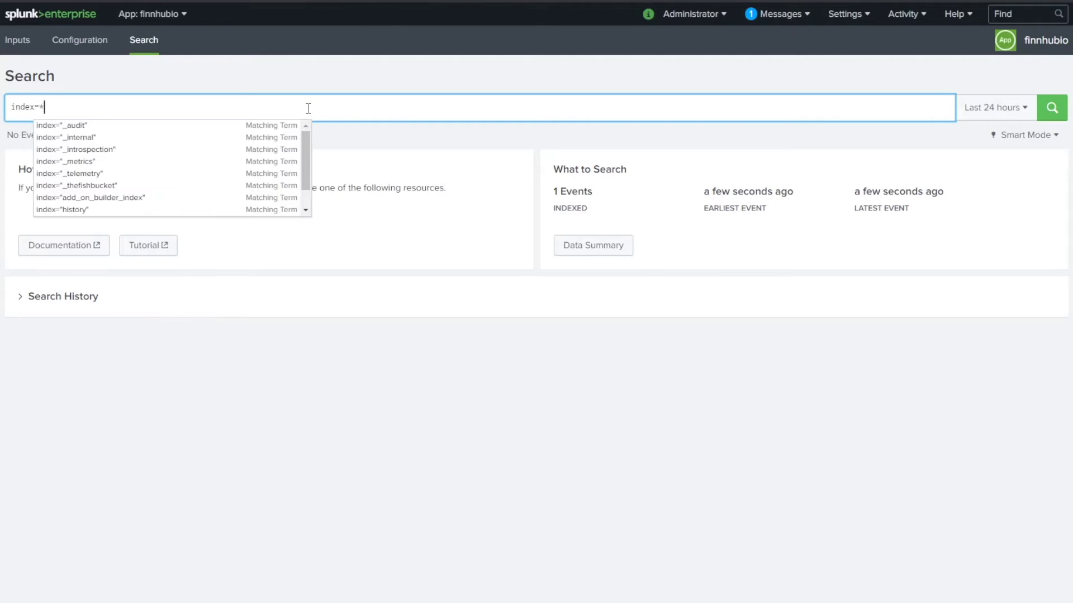
{"action": "key", "text": "Escape"}
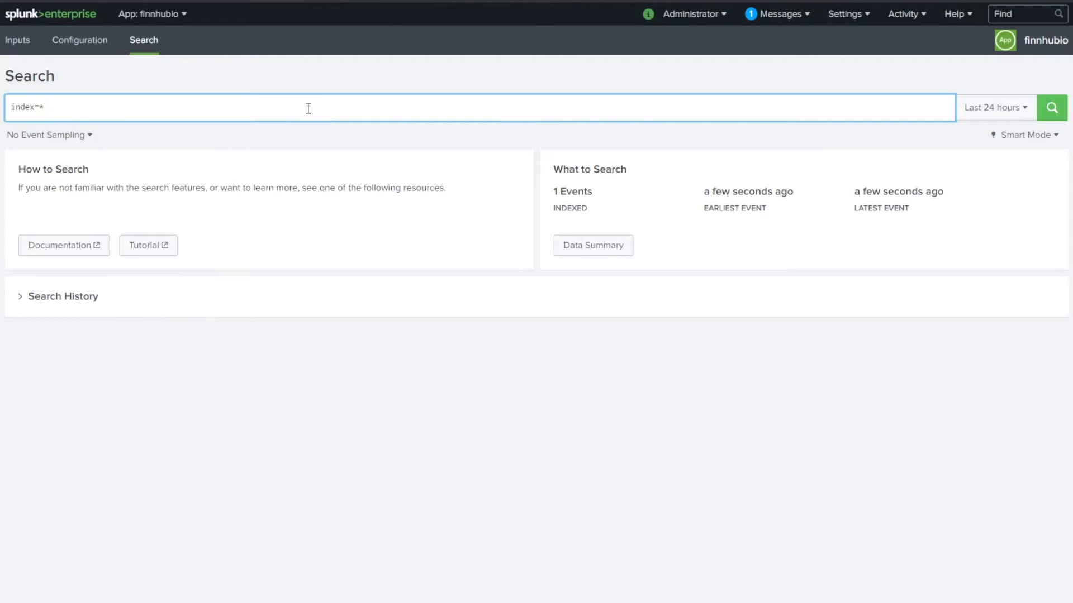
{"action": "key", "text": "BackSpace"}
{"action": "type", "text": "main"}
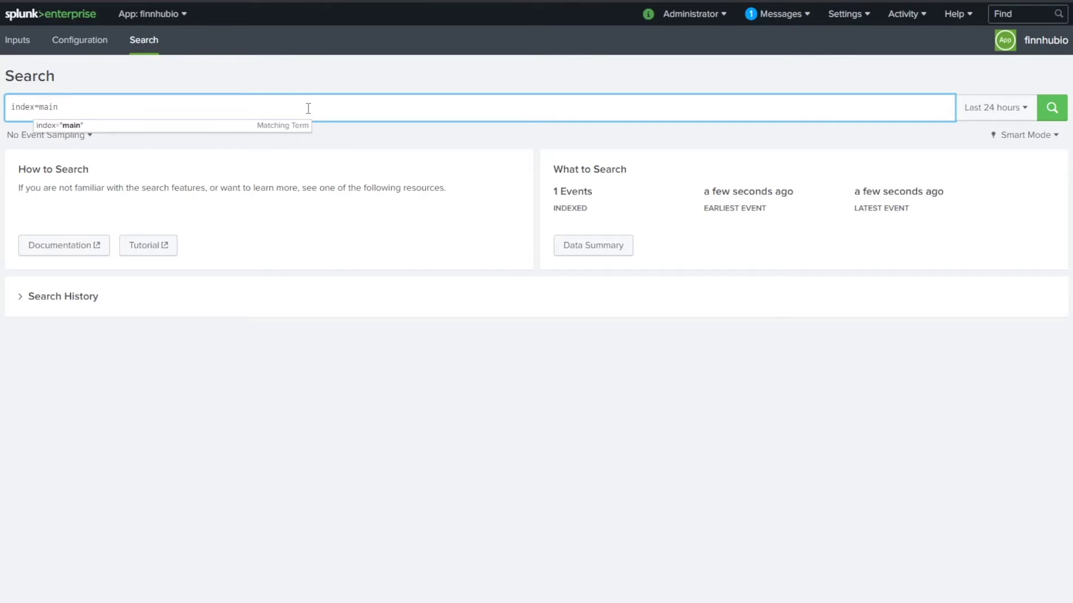
{"action": "key", "text": "Return"}
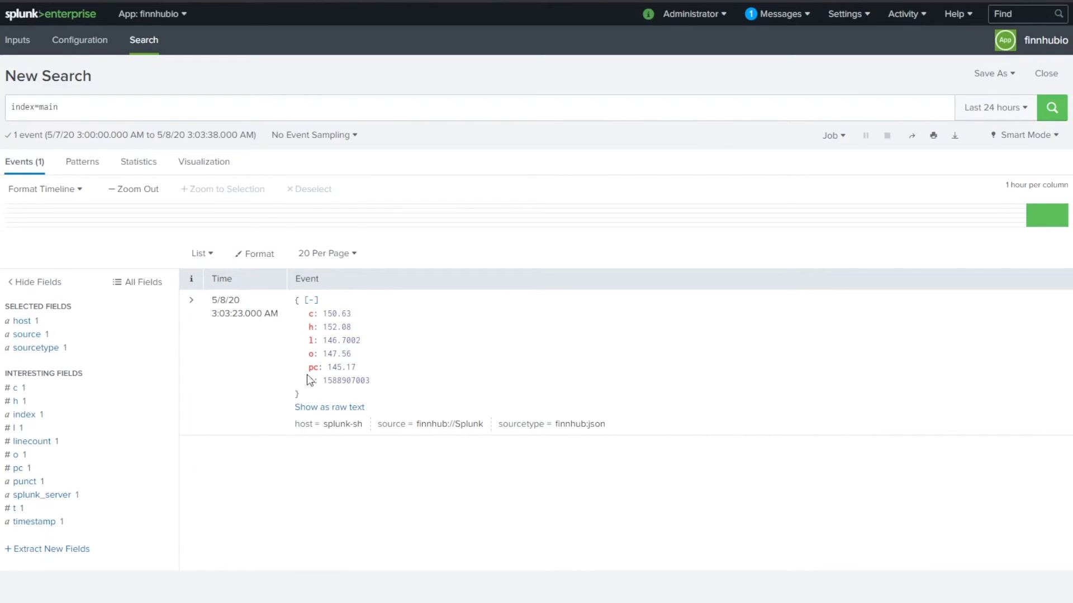
{"action": "left_click", "coordinate": [17, 389]}
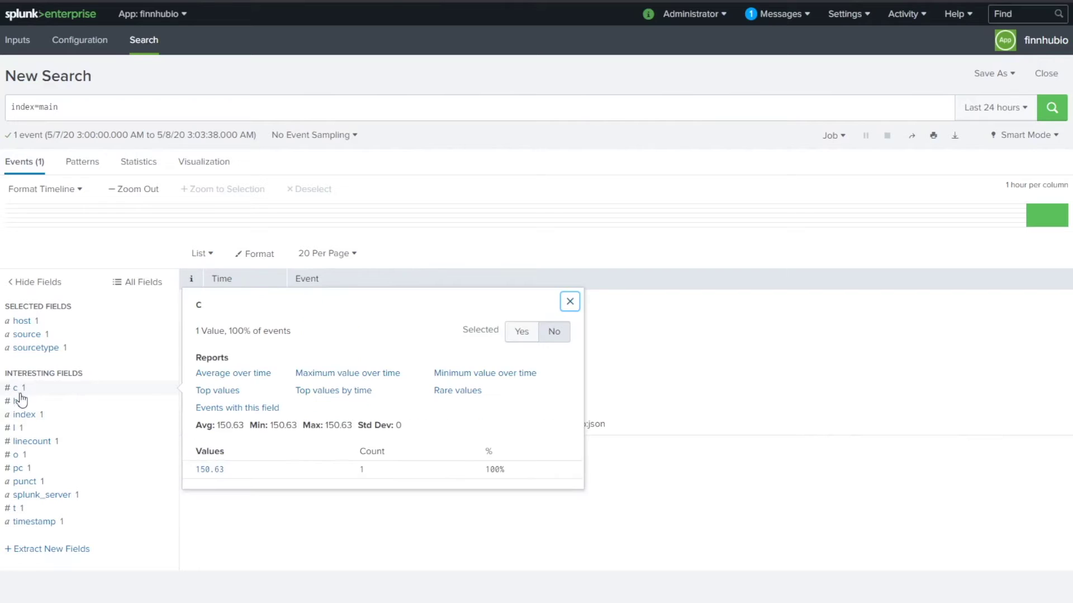
{"action": "left_click", "coordinate": [13, 428]}
{"action": "left_click", "coordinate": [198, 346]}
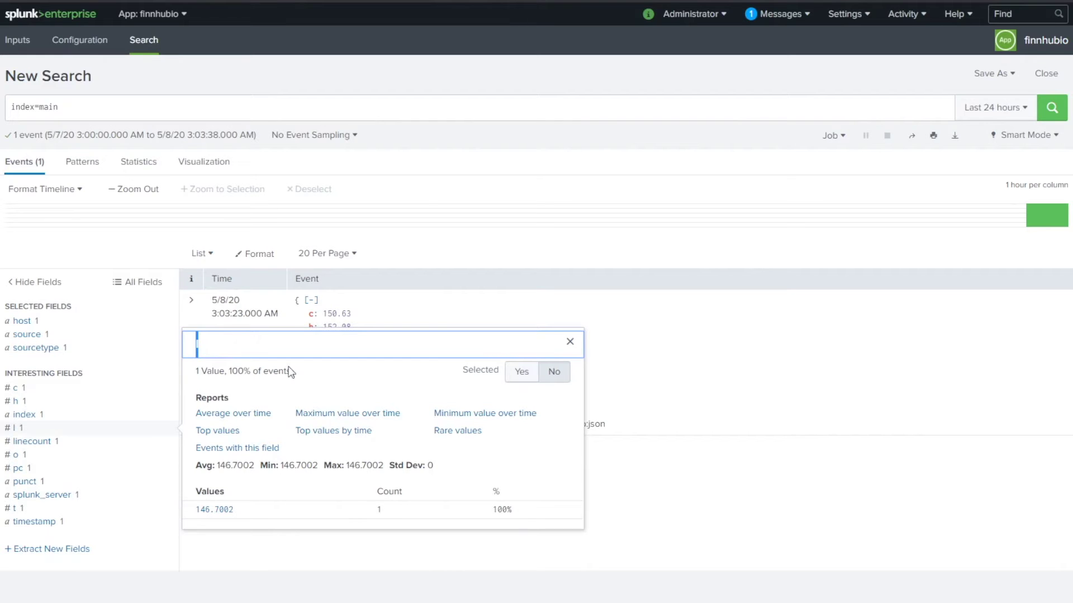
{"action": "left_click", "coordinate": [335, 375]}
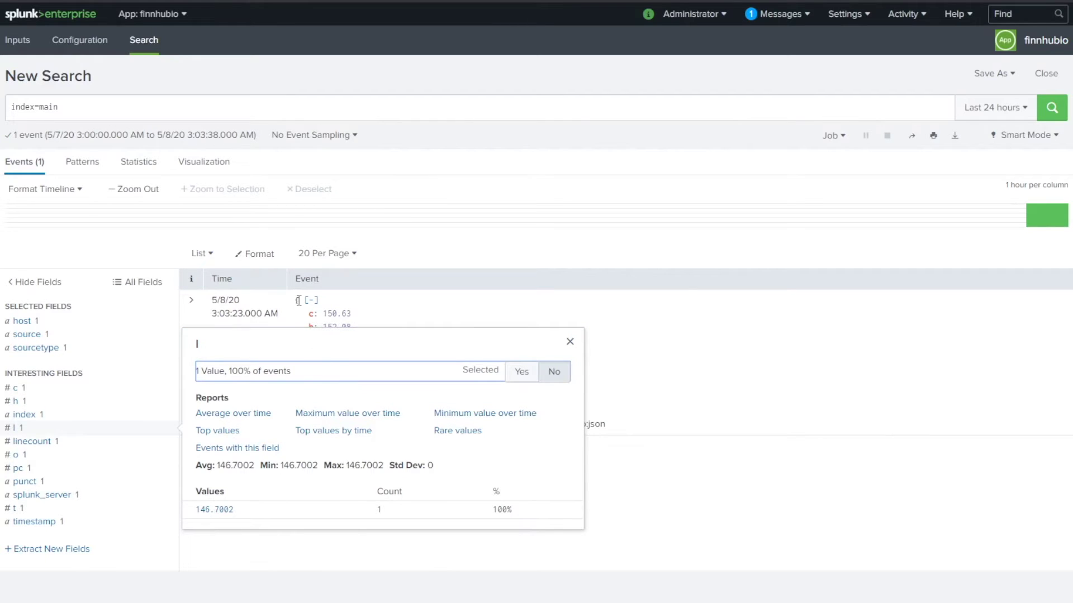
Highlight the Finnhub docs description of l as the day's low price.
{"action": "key", "text": "ctrl+Tab"}
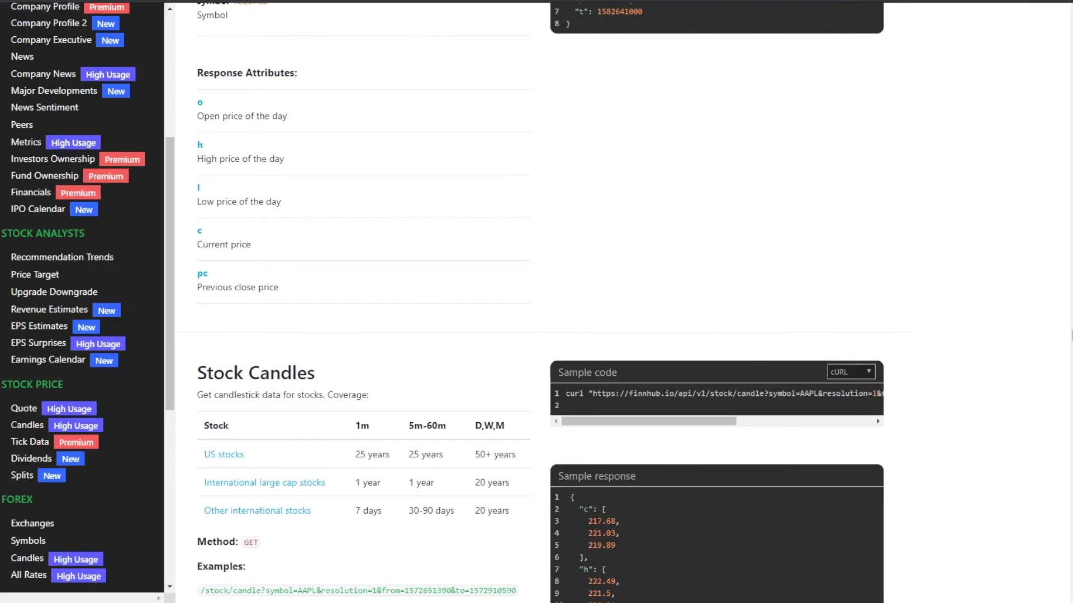
{"action": "left_click_drag", "start_coordinate": [197, 202], "coordinate": [237, 204]}
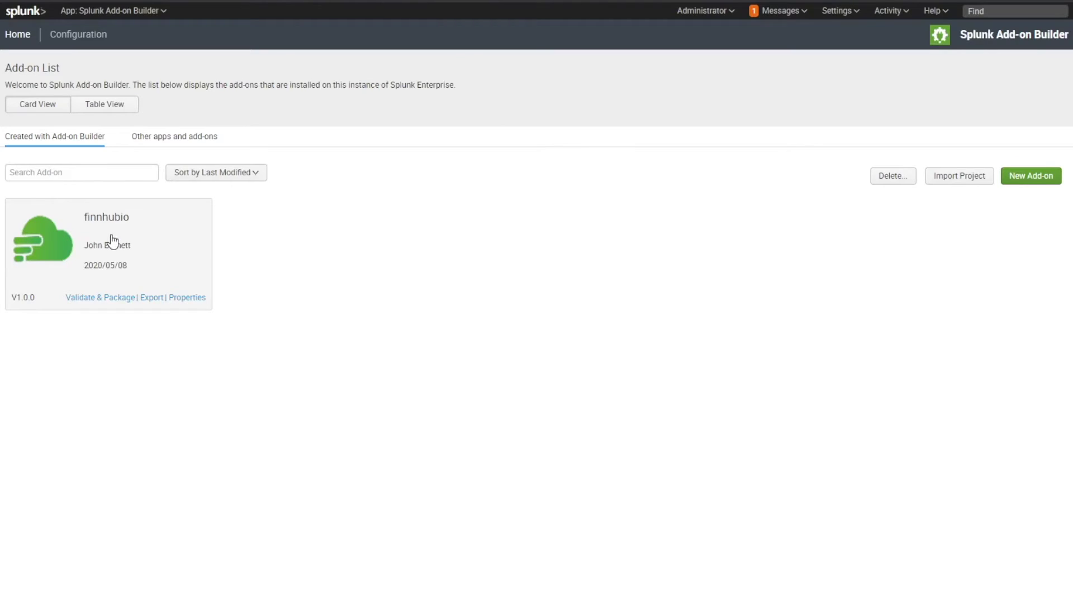
In the finnhubio add-on, parse finnhub:json as JSON with assisted extraction and save, overriding its configuration.
{"action": "left_click", "coordinate": [111, 235]}
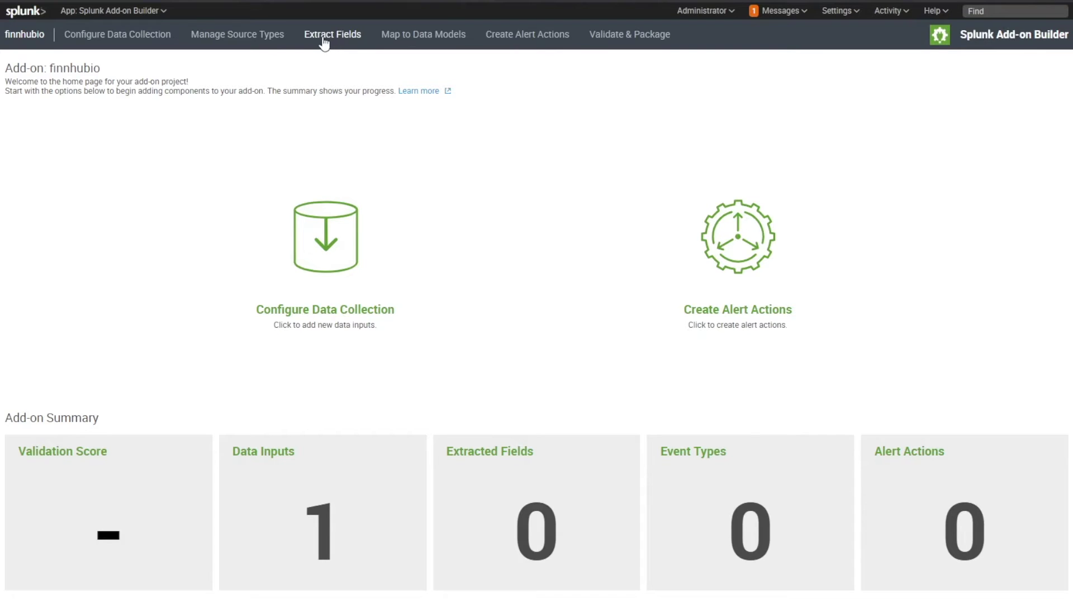
{"action": "left_click", "coordinate": [331, 37]}
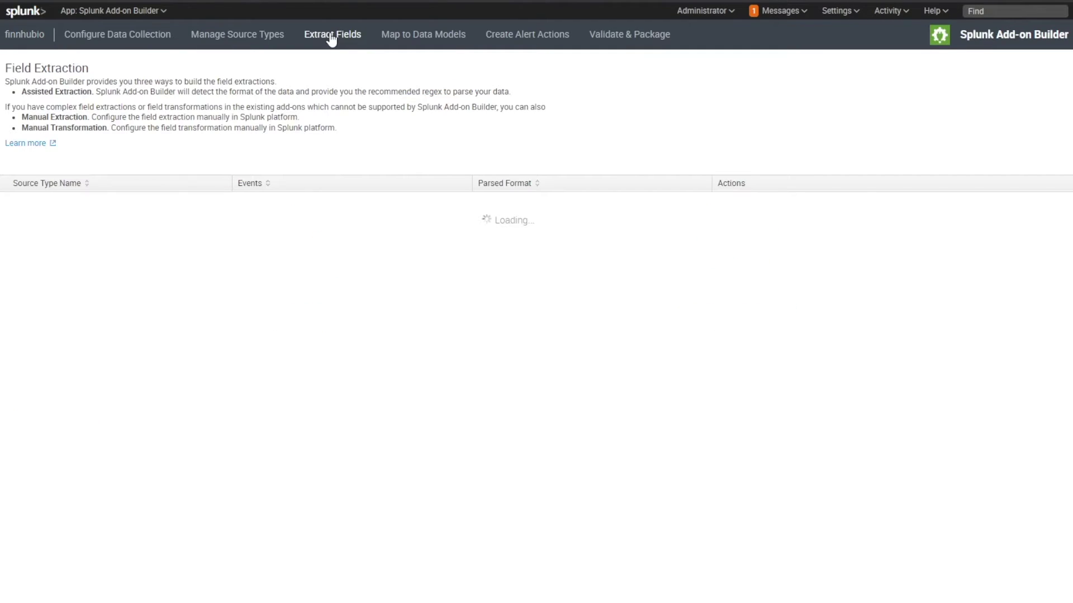
{"action": "left_click_drag", "start_coordinate": [477, 200], "coordinate": [545, 202]}
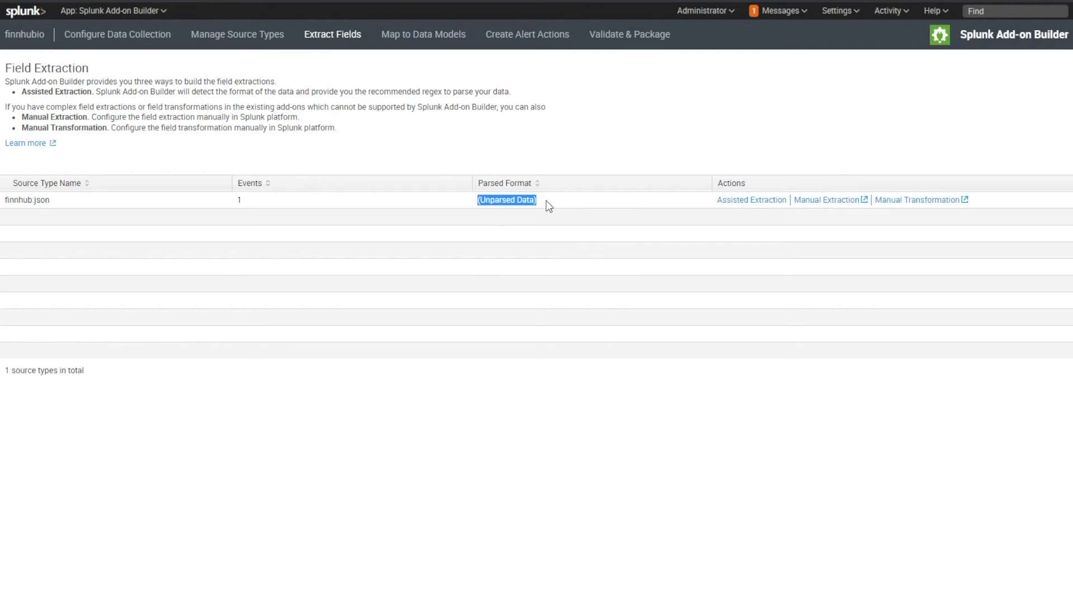
{"action": "left_click", "coordinate": [745, 207]}
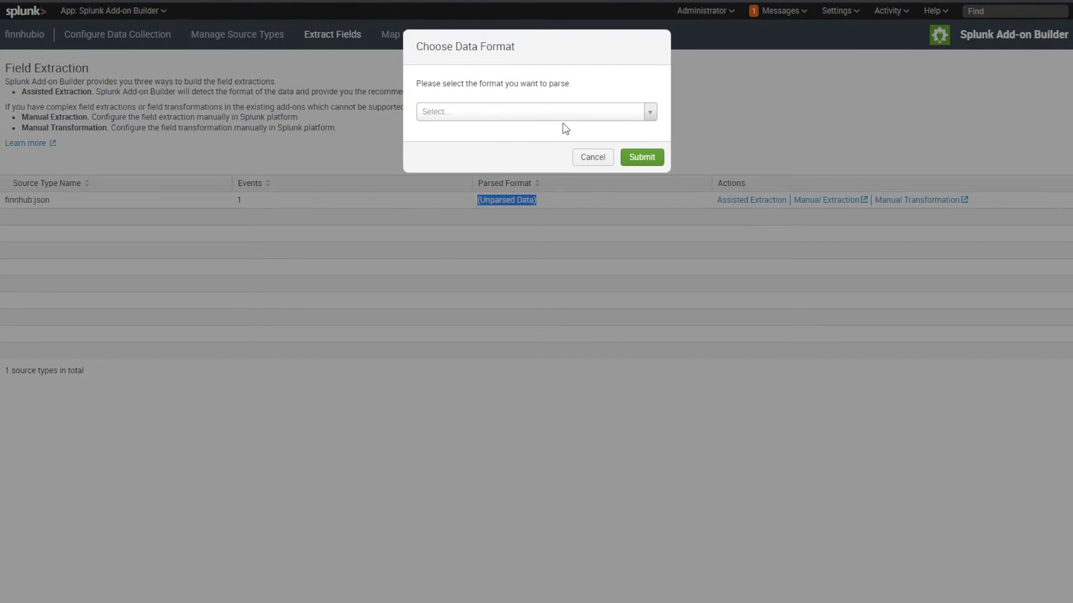
{"action": "left_click", "coordinate": [546, 117]}
{"action": "left_click", "coordinate": [508, 162]}
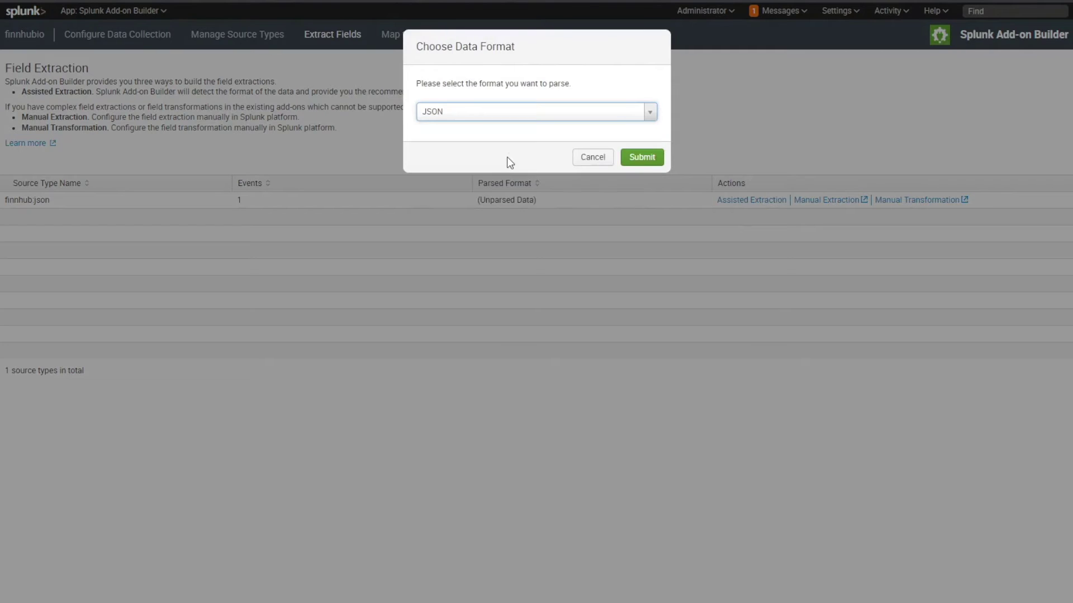
{"action": "left_click", "coordinate": [641, 159]}
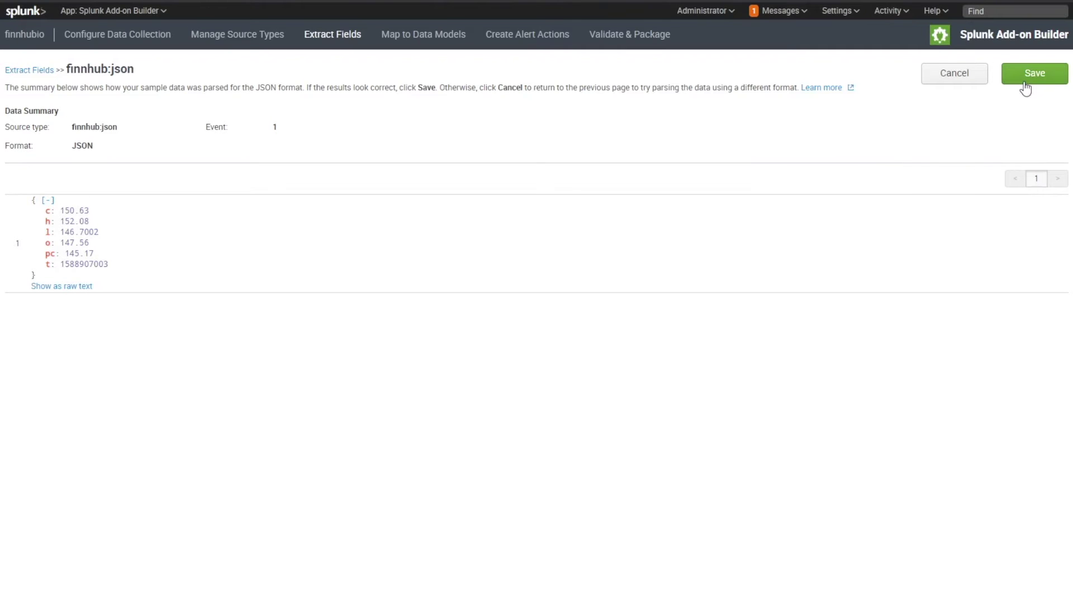
{"action": "left_click", "coordinate": [1025, 87]}
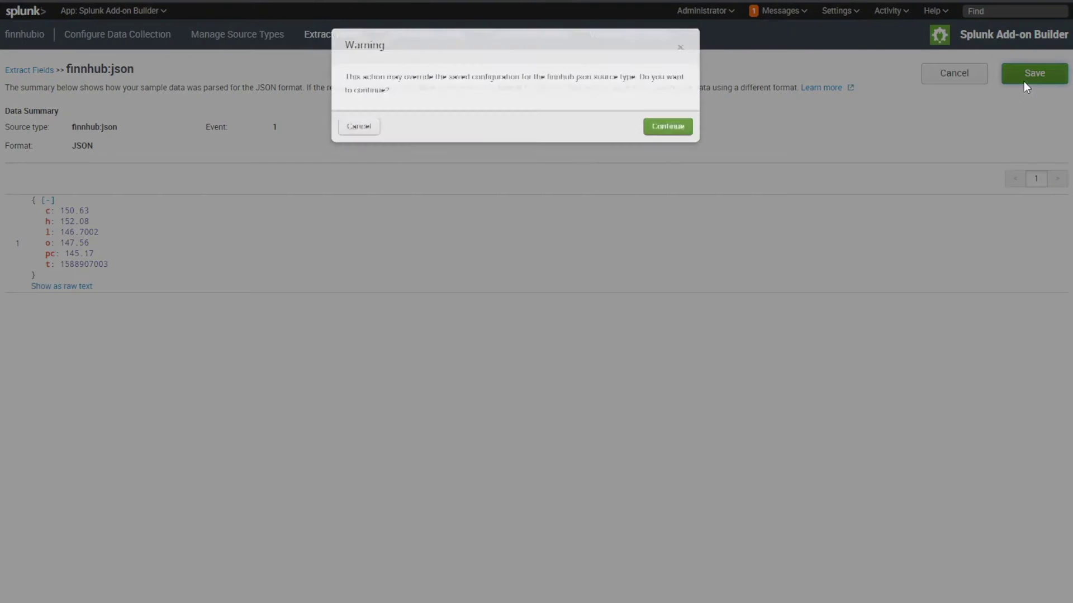
{"action": "left_click", "coordinate": [683, 132]}
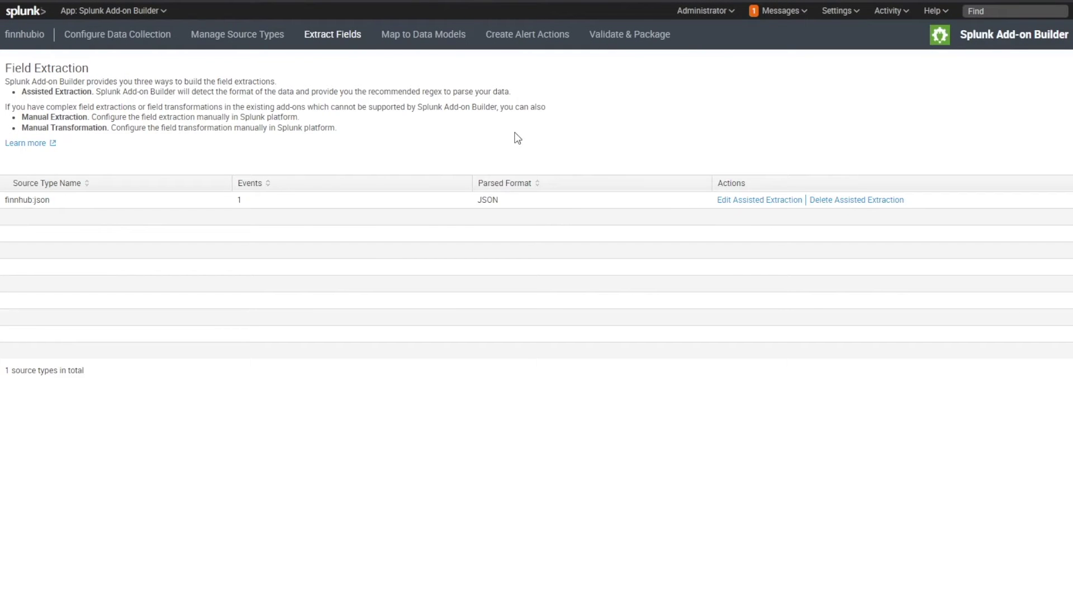
Create and save a new data model mapping event type named finnhub on source type finnhub:json.
{"action": "left_click", "coordinate": [447, 34]}
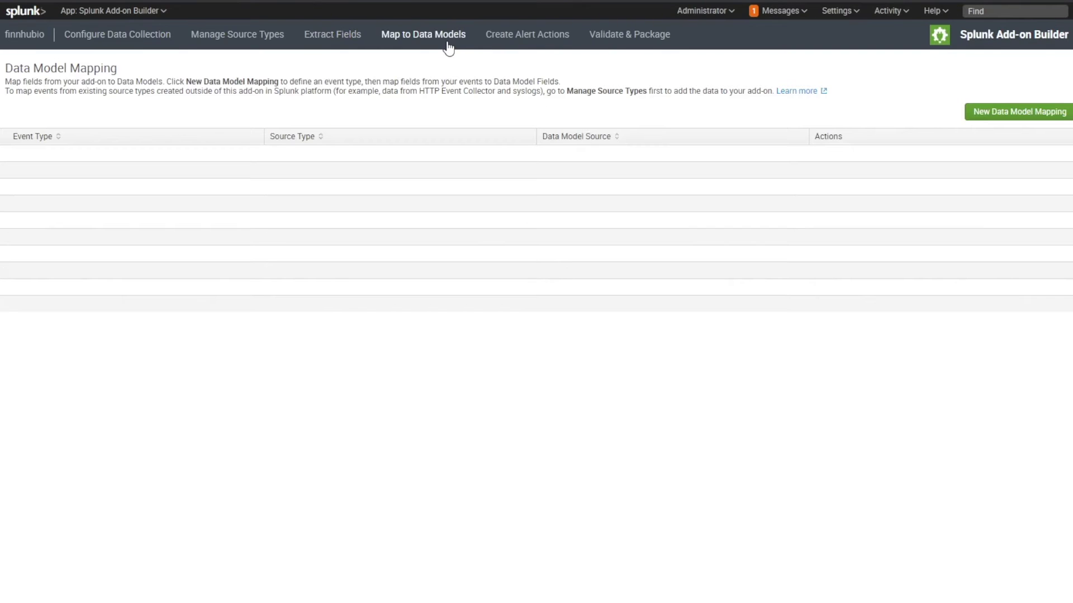
{"action": "left_click", "coordinate": [1000, 114]}
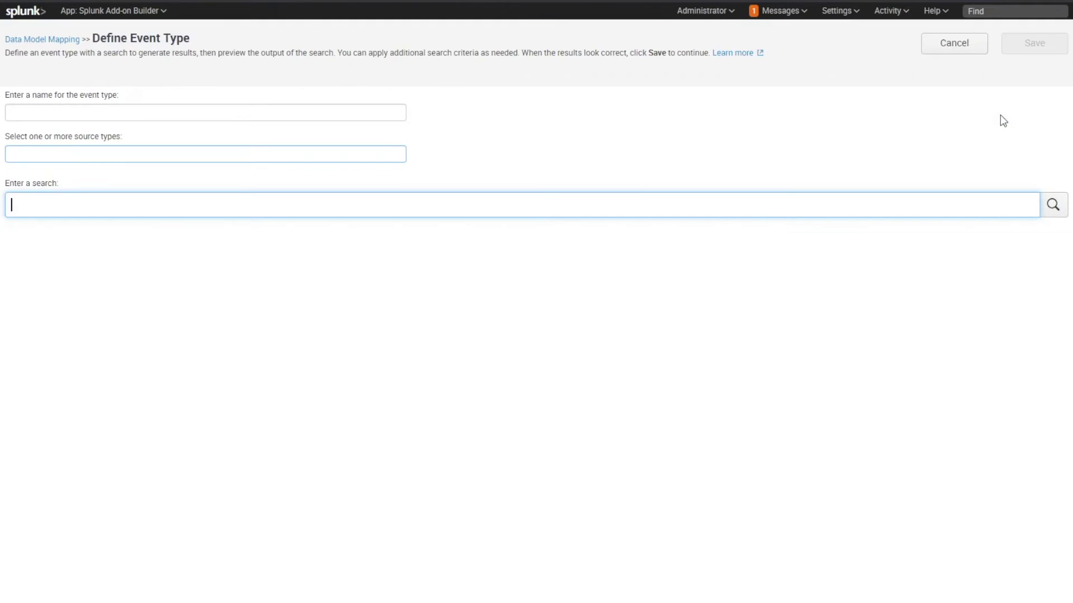
{"action": "left_click", "coordinate": [232, 111]}
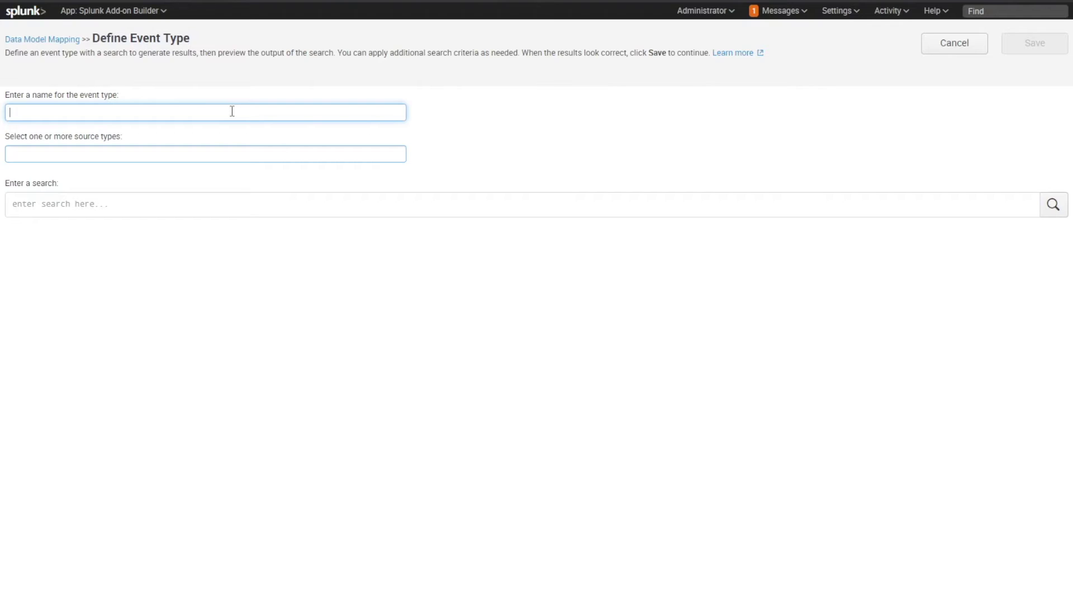
{"action": "type", "text": "finnhub"}
{"action": "left_click", "coordinate": [201, 153]}
{"action": "left_click", "coordinate": [145, 169]}
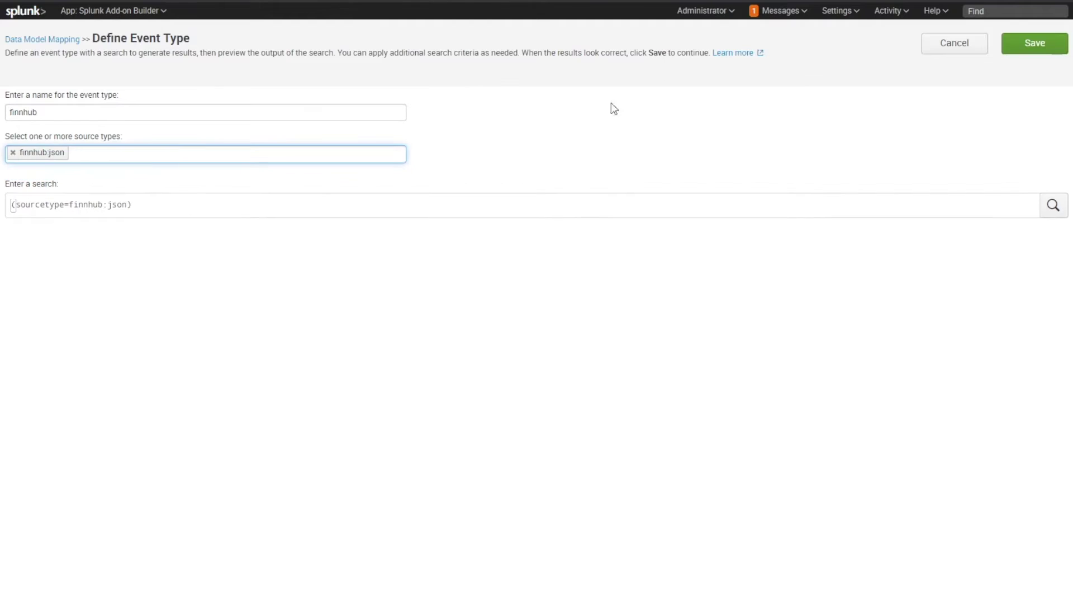
{"action": "left_click", "coordinate": [1033, 43]}
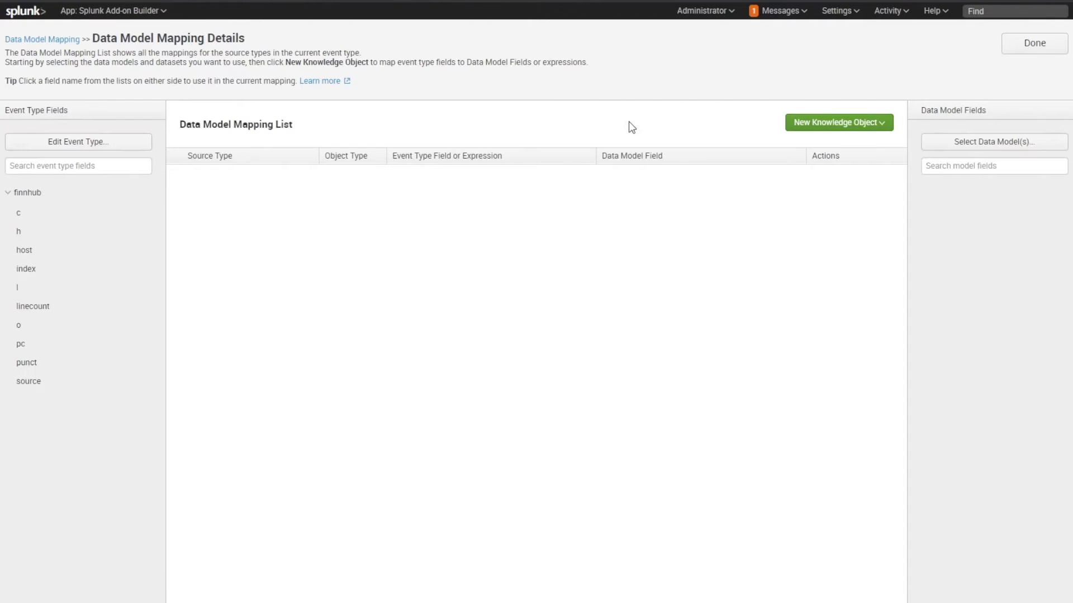
Add a field alias mapping field c to current_price, checking its meaning in the Finnhub docs.
{"action": "mouse_move", "coordinate": [26, 218]}
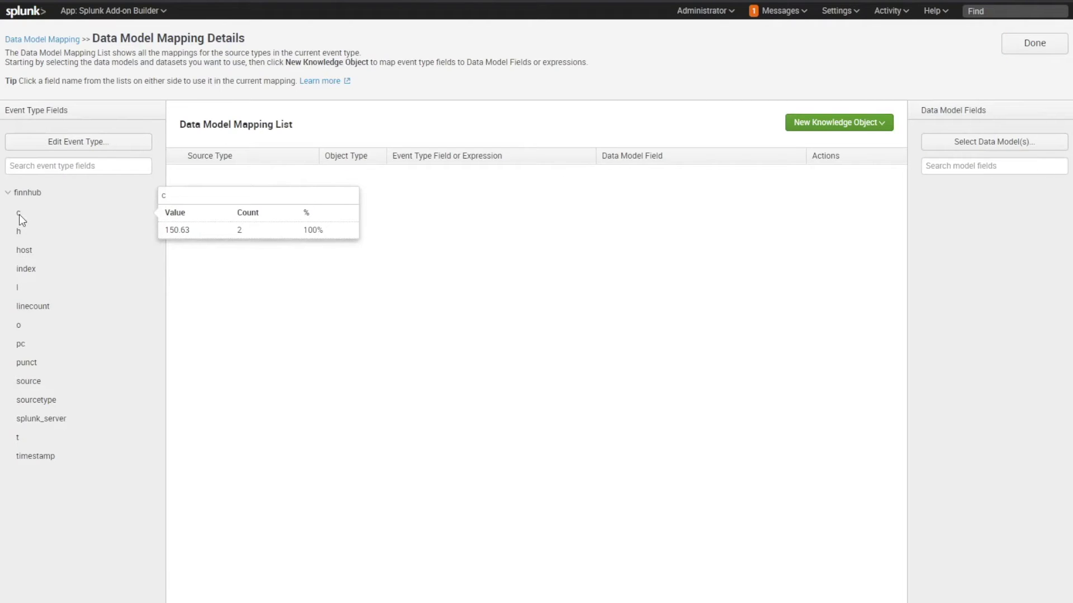
{"action": "left_click", "coordinate": [857, 123]}
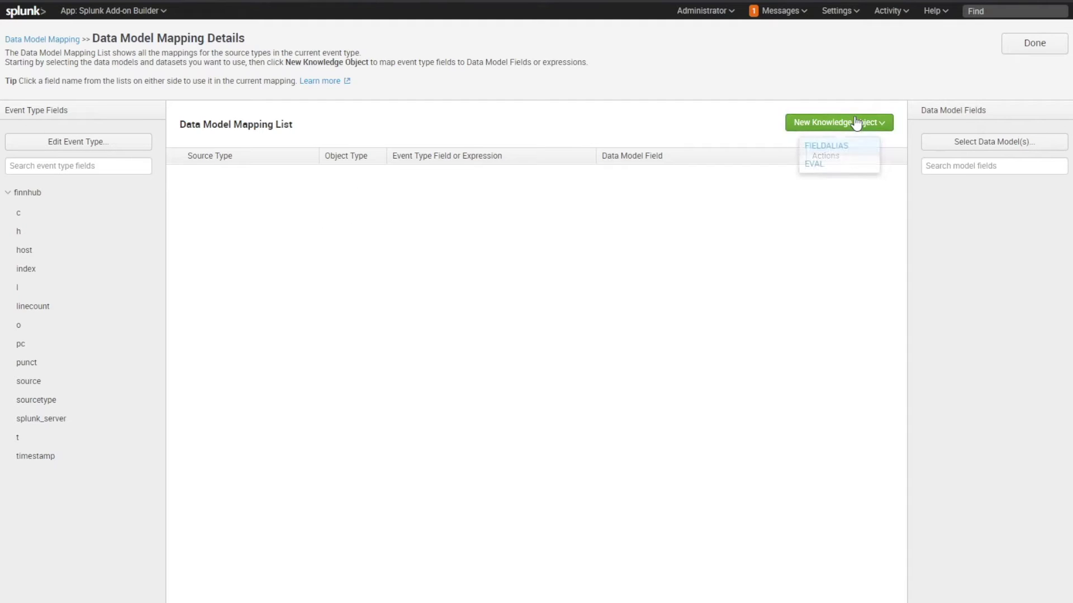
{"action": "left_click", "coordinate": [832, 151]}
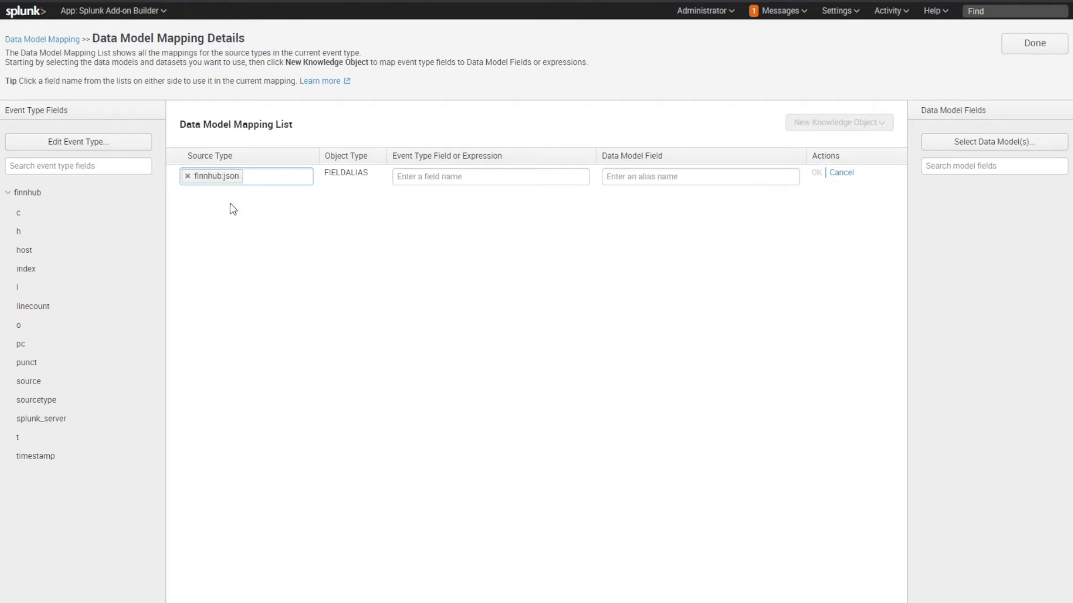
{"action": "left_click", "coordinate": [17, 214]}
{"action": "key", "text": "alt+Tab"}
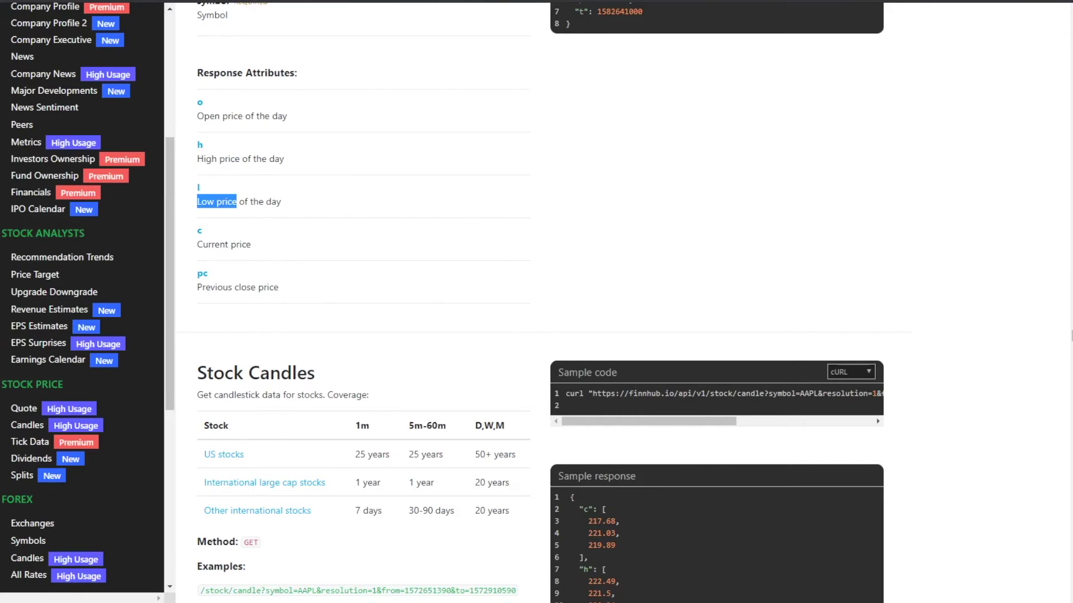
{"action": "double_click", "coordinate": [209, 245]}
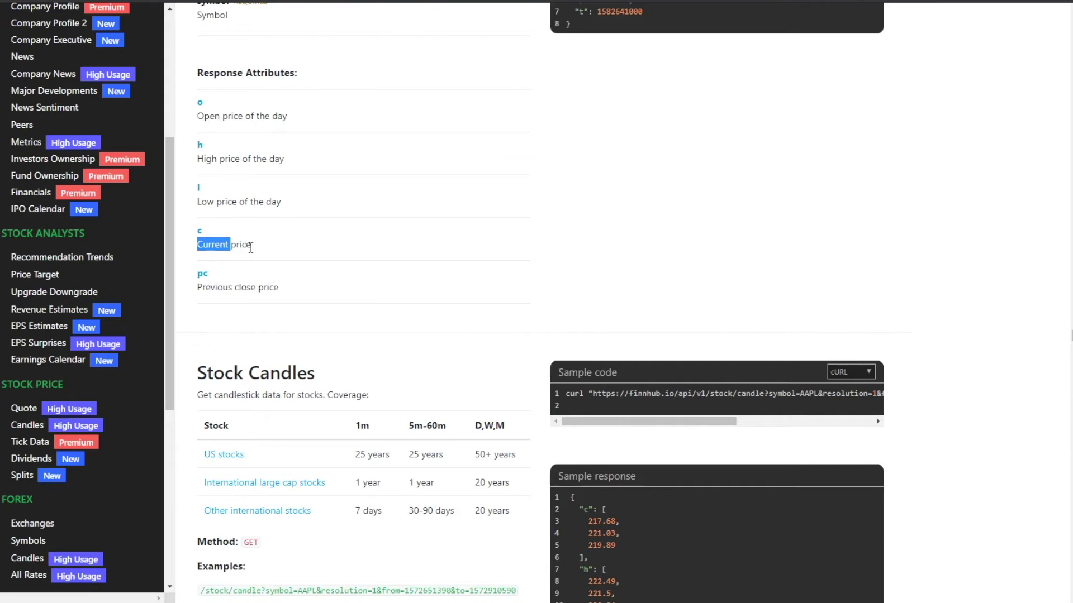
{"action": "key", "text": "alt+Tab"}
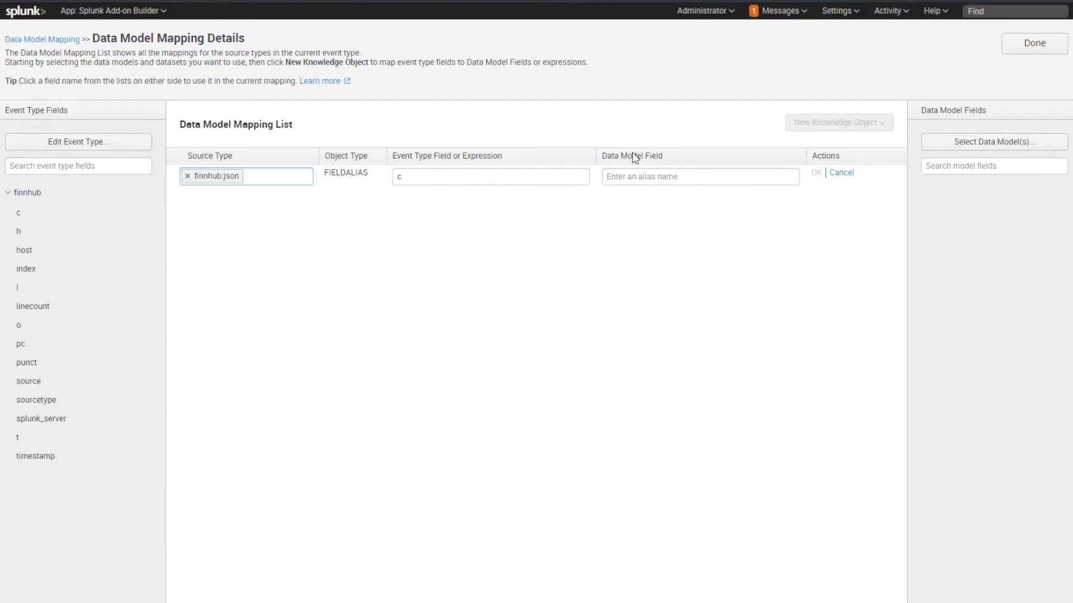
{"action": "left_click", "coordinate": [657, 176]}
{"action": "type", "text": "cu"}
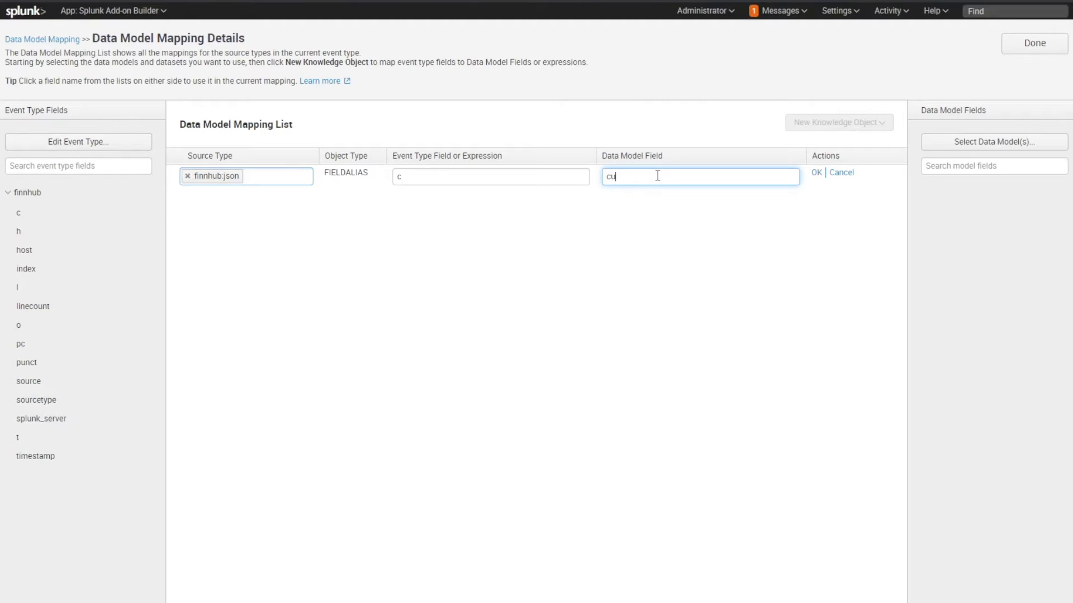
{"action": "type", "text": "rrent_price"}
{"action": "left_click", "coordinate": [816, 173]}
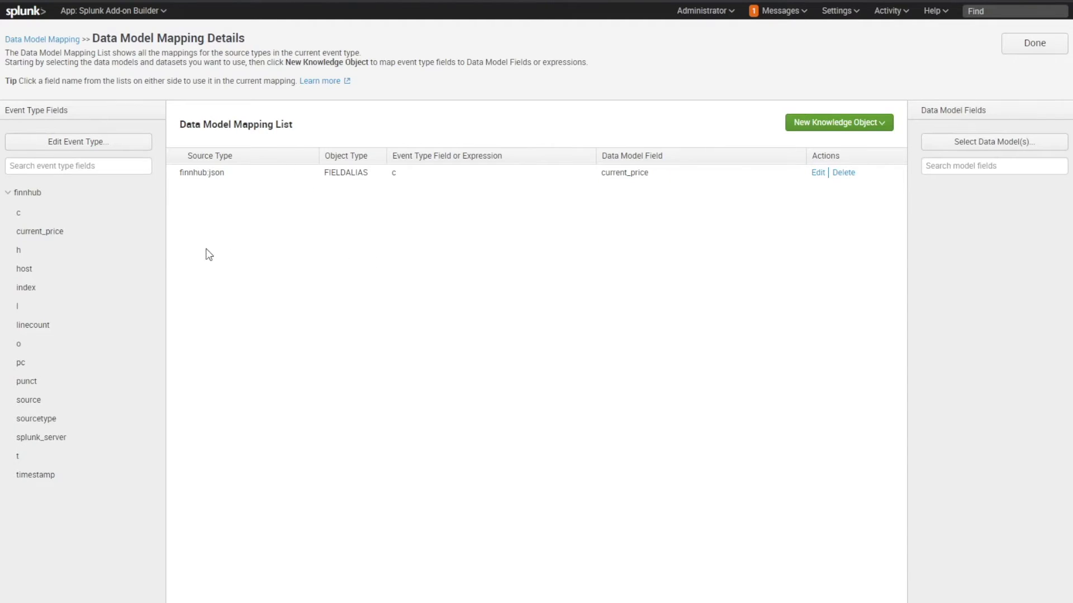
{"action": "mouse_move", "coordinate": [19, 252]}
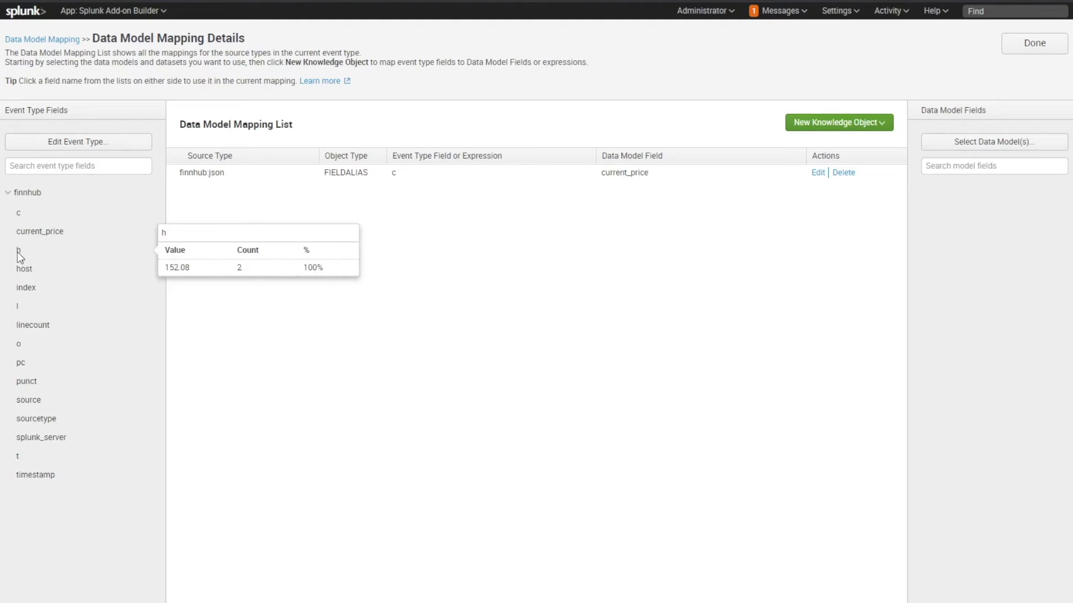
Add a field alias mapping field h to high_price.
{"action": "left_click", "coordinate": [810, 130]}
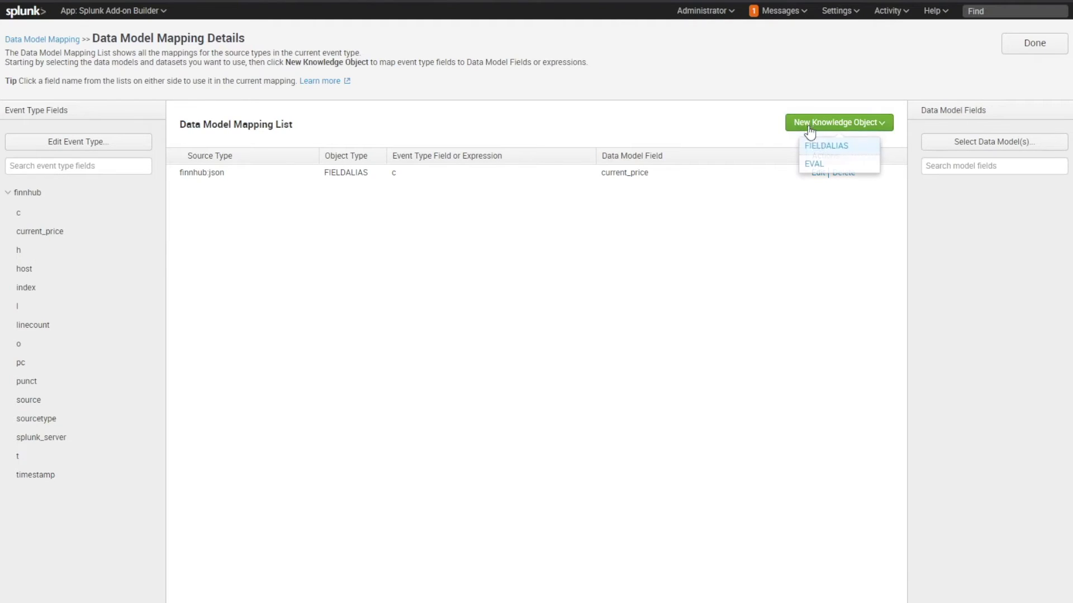
{"action": "left_click", "coordinate": [825, 146]}
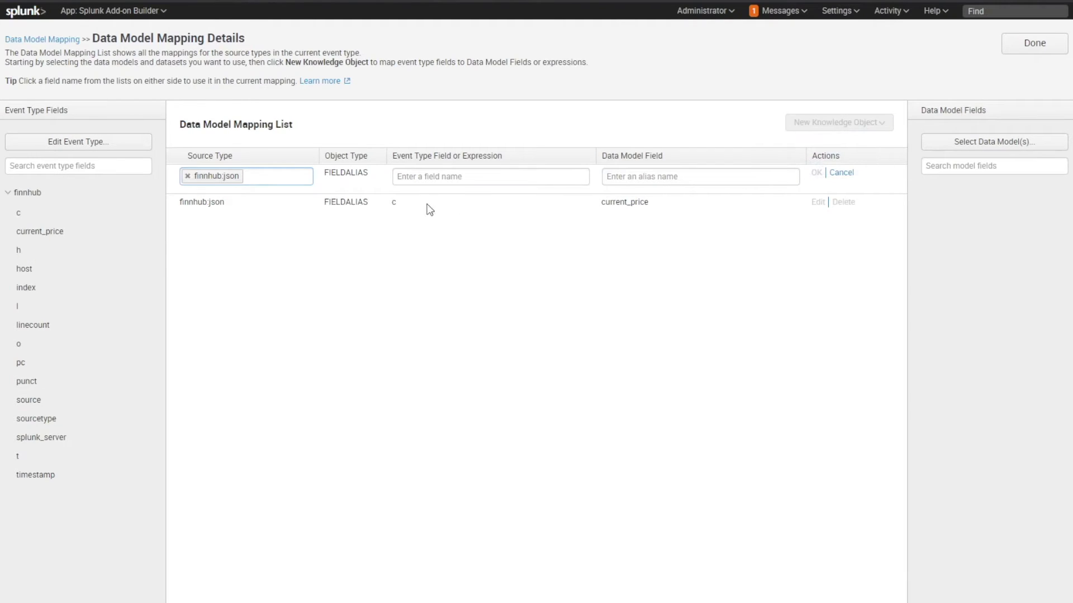
{"action": "left_click", "coordinate": [25, 252]}
{"action": "left_click", "coordinate": [641, 176]}
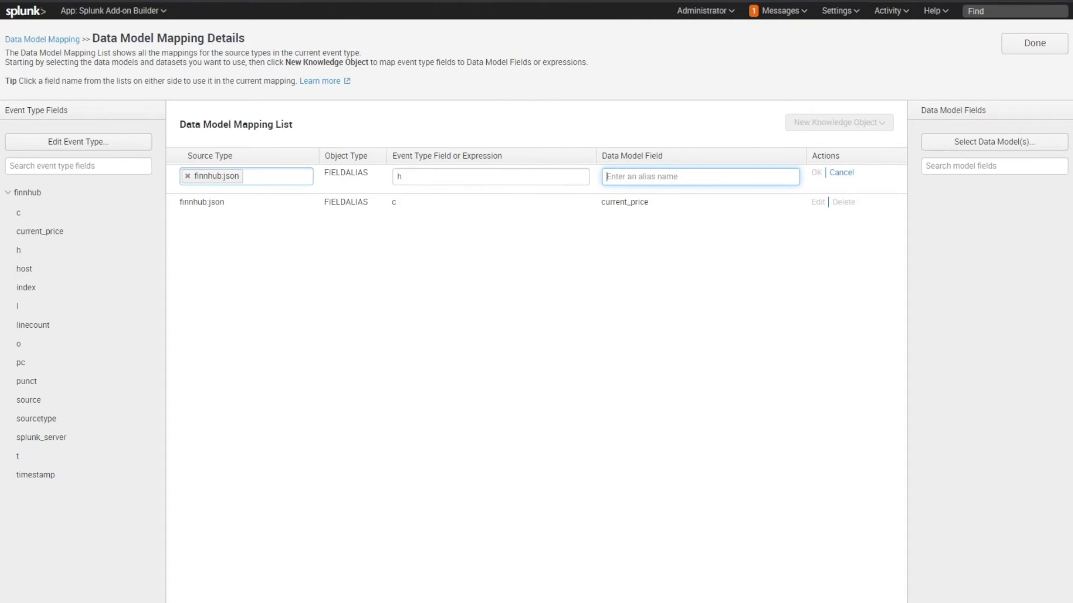
{"action": "key", "text": "alt+Tab"}
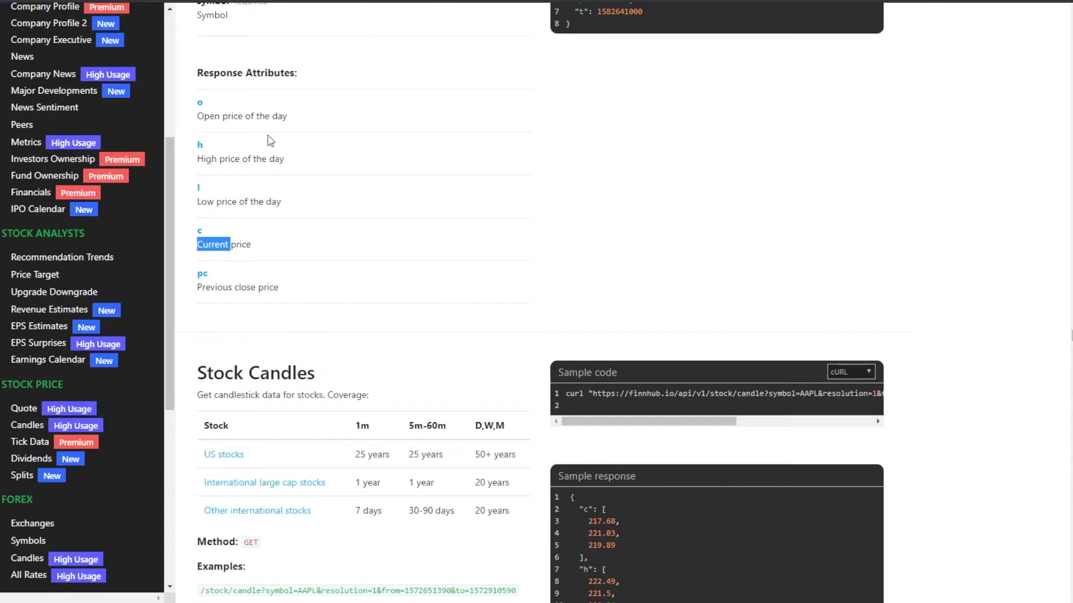
{"action": "left_click_drag", "start_coordinate": [239, 158], "coordinate": [197, 159]}
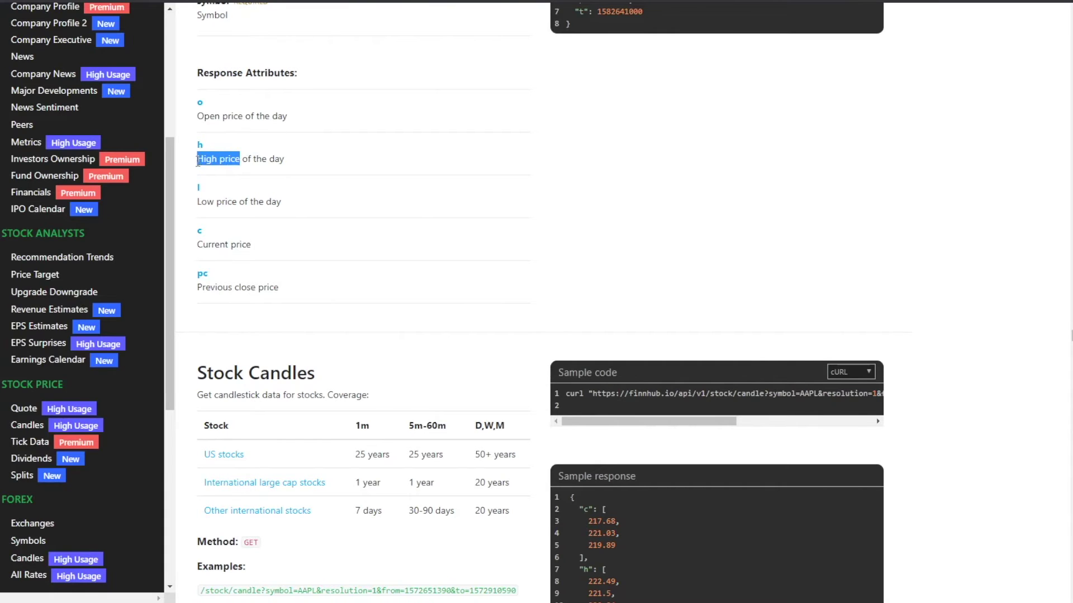
{"action": "key", "text": "alt+Tab"}
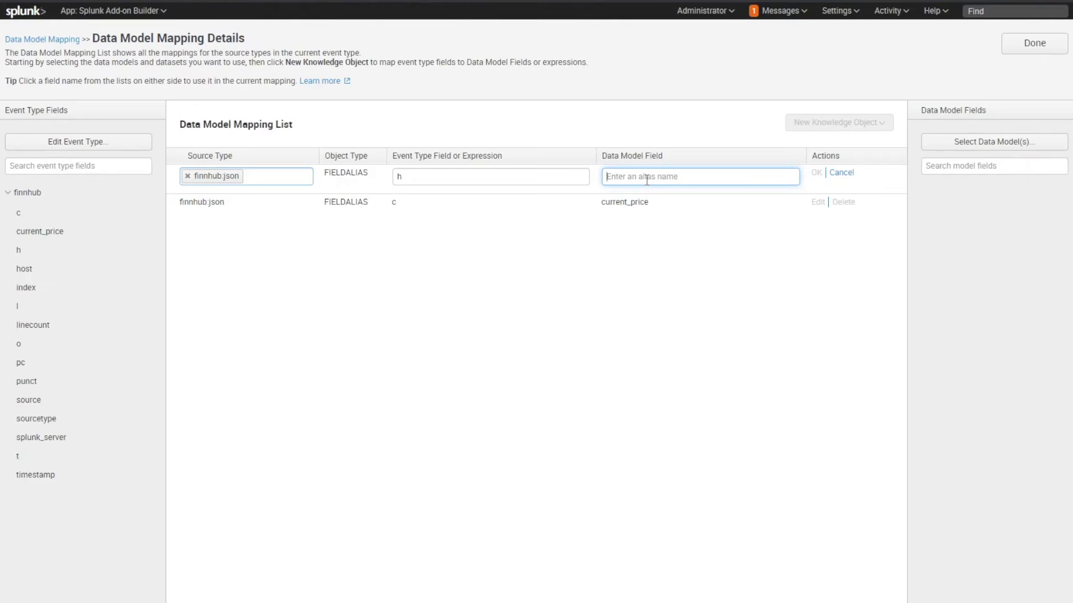
{"action": "type", "text": "high_price"}
{"action": "left_click", "coordinate": [816, 175]}
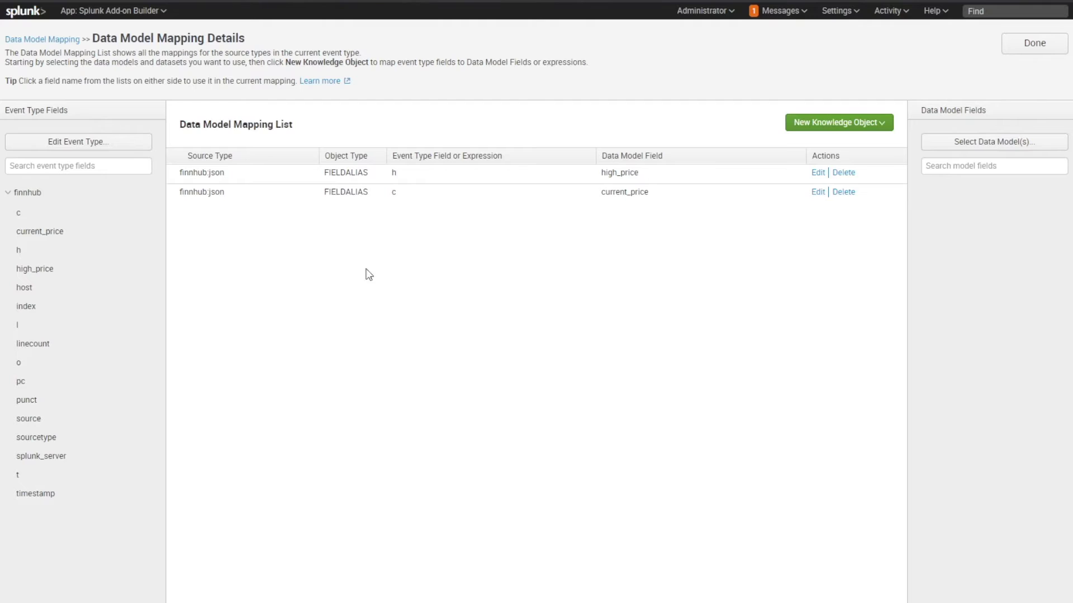
{"action": "mouse_move", "coordinate": [63, 335]}
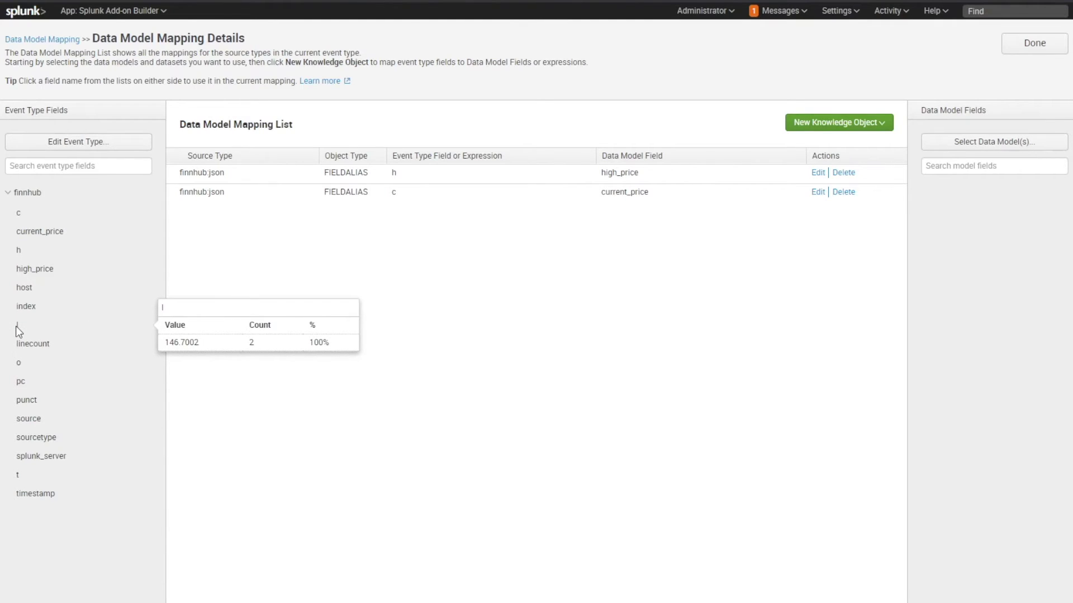
{"action": "left_click", "coordinate": [802, 124]}
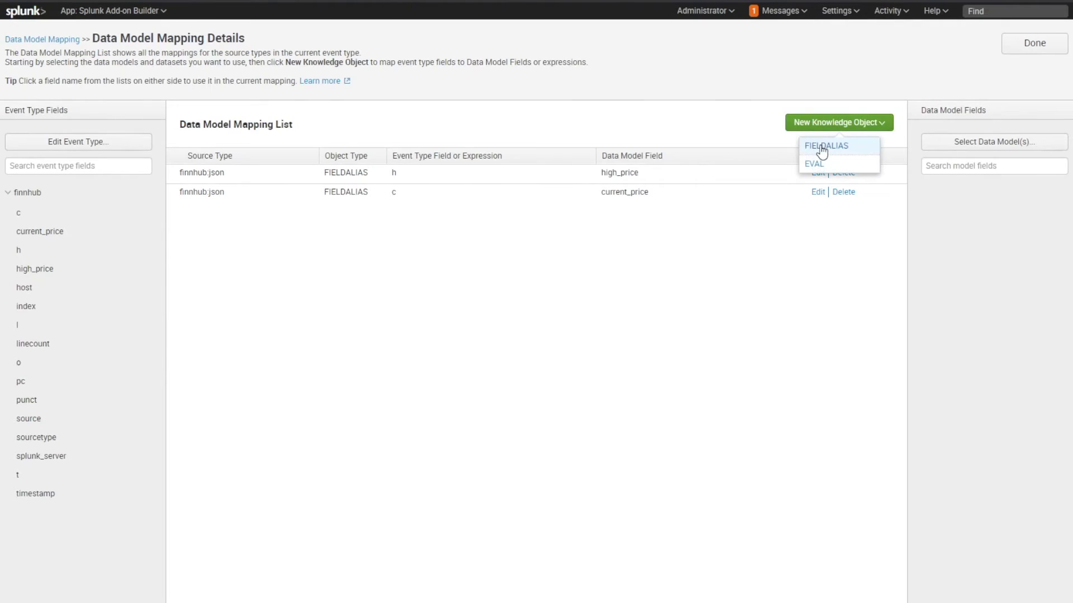
Add a field alias mapping field l to low_price.
{"action": "left_click", "coordinate": [822, 145]}
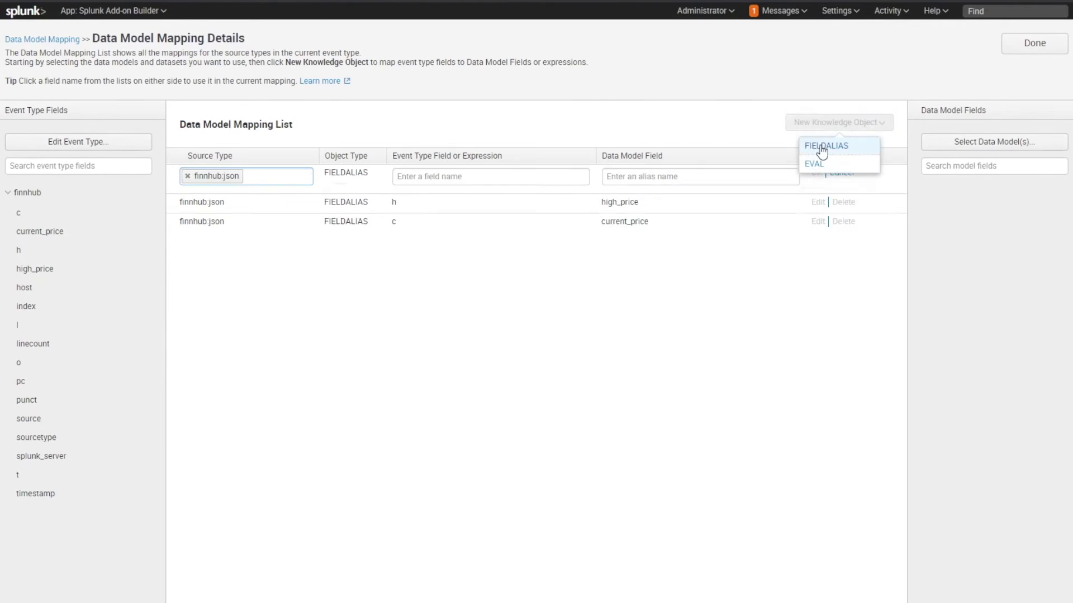
{"action": "left_click", "coordinate": [496, 180]}
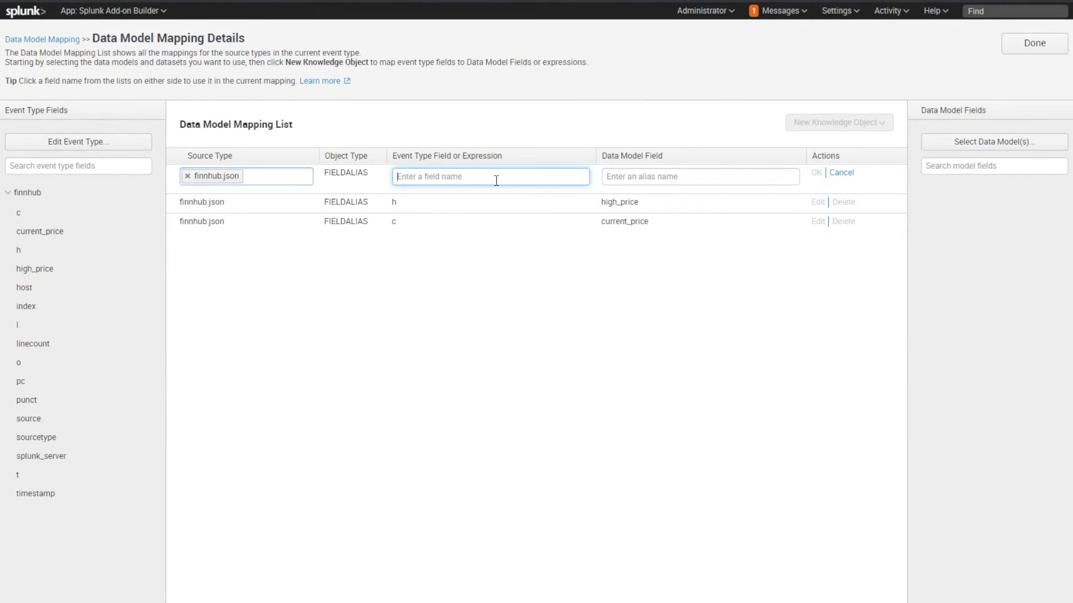
{"action": "left_click", "coordinate": [18, 330]}
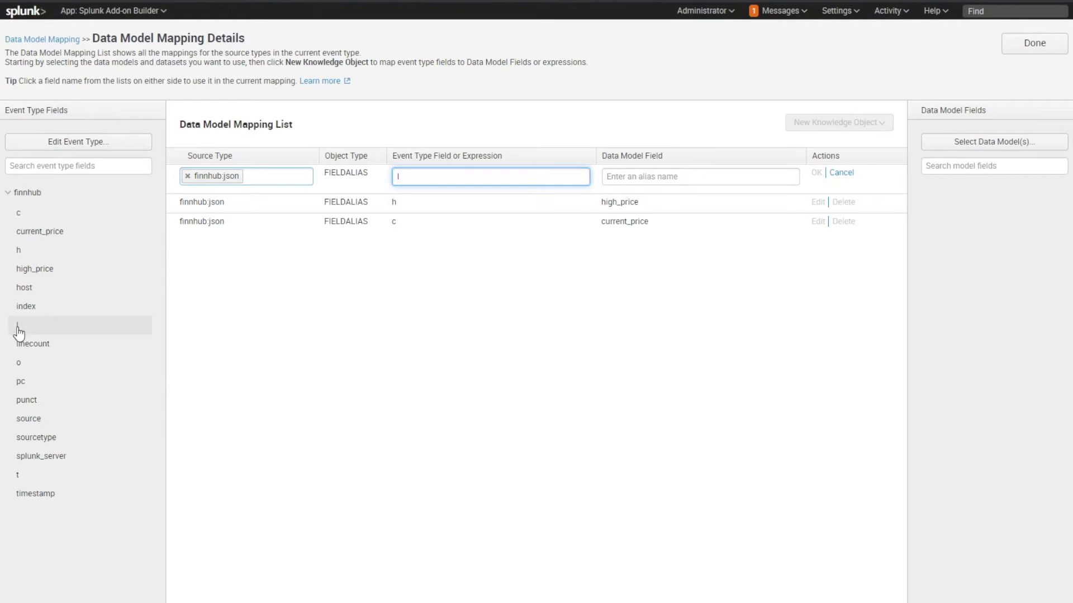
{"action": "left_click", "coordinate": [608, 177]}
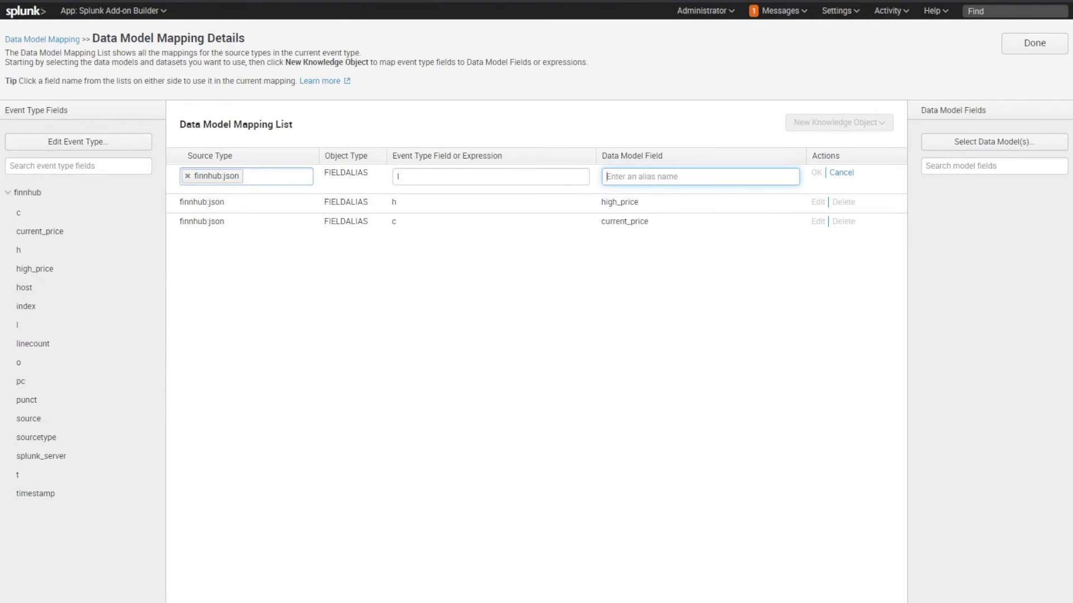
{"action": "key", "text": "alt+Tab"}
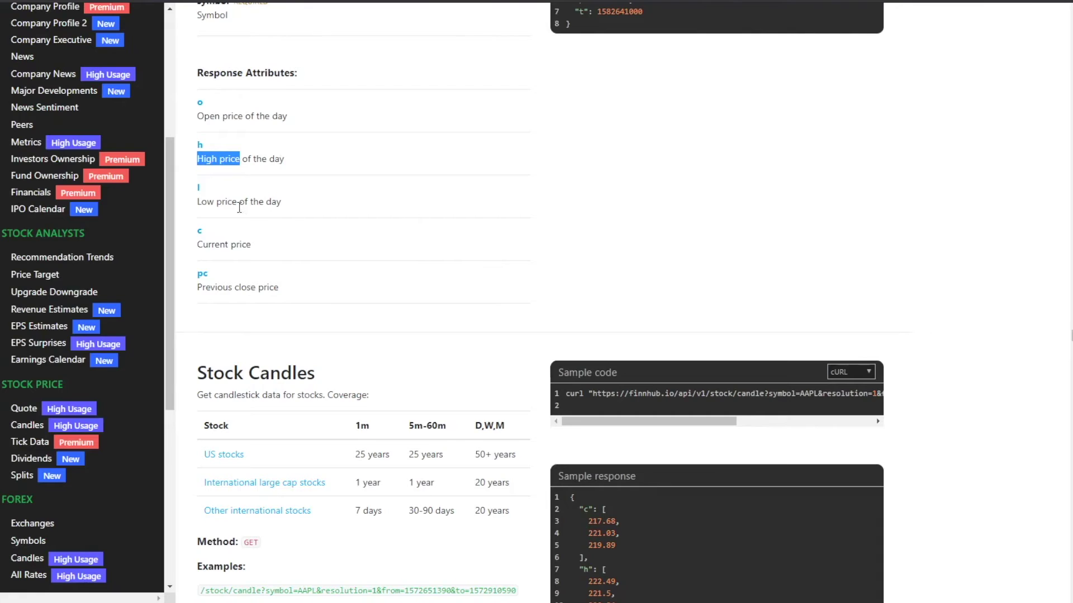
{"action": "left_click_drag", "start_coordinate": [197, 201], "coordinate": [232, 202]}
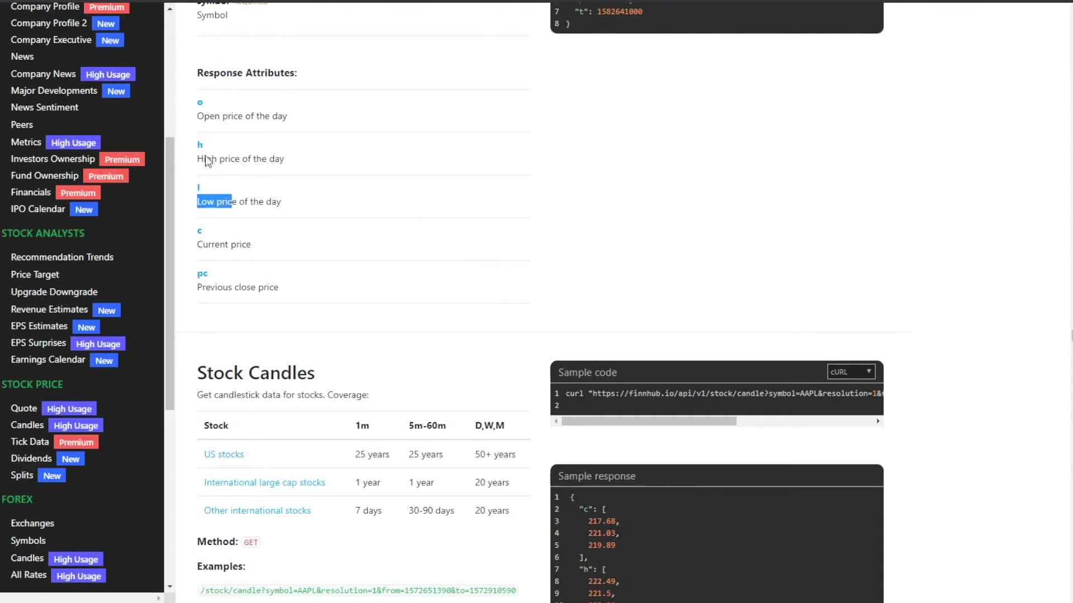
{"action": "key", "text": "alt+Tab"}
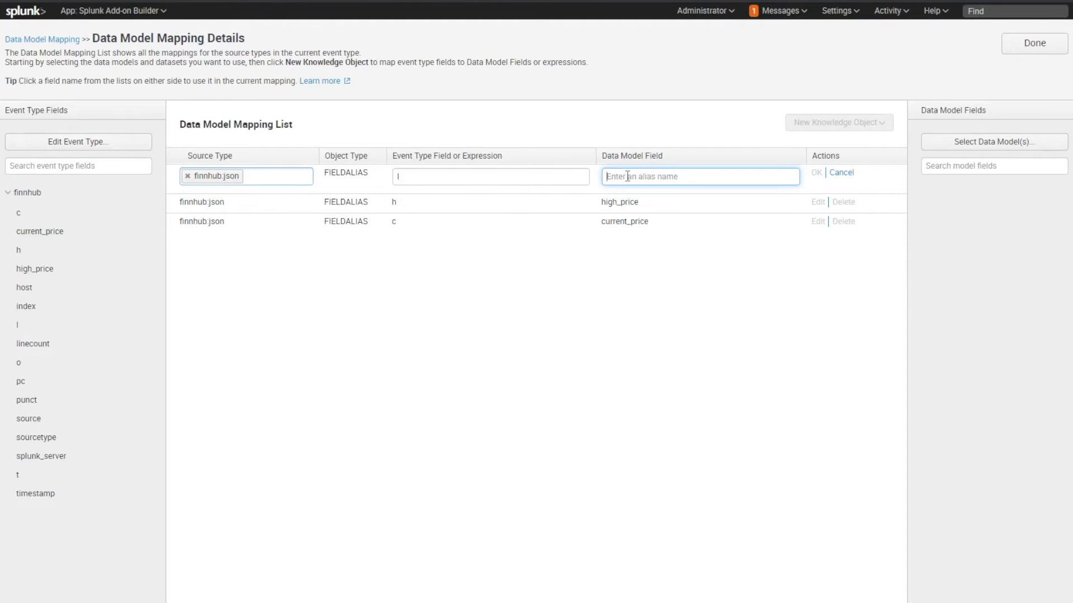
{"action": "type", "text": "low_price"}
{"action": "left_click", "coordinate": [816, 173]}
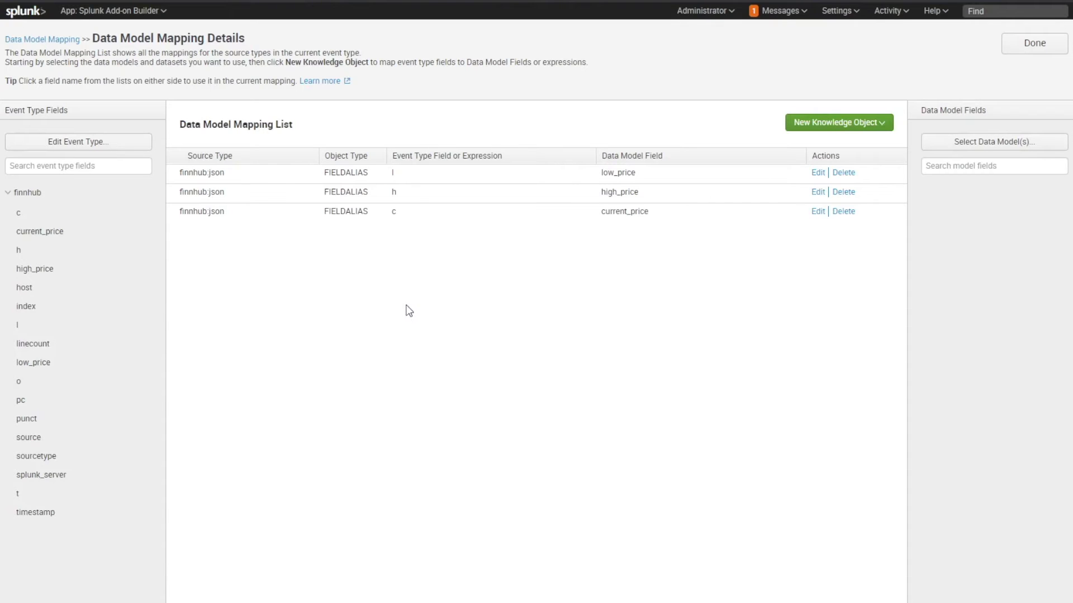
{"action": "key", "text": "alt+Tab"}
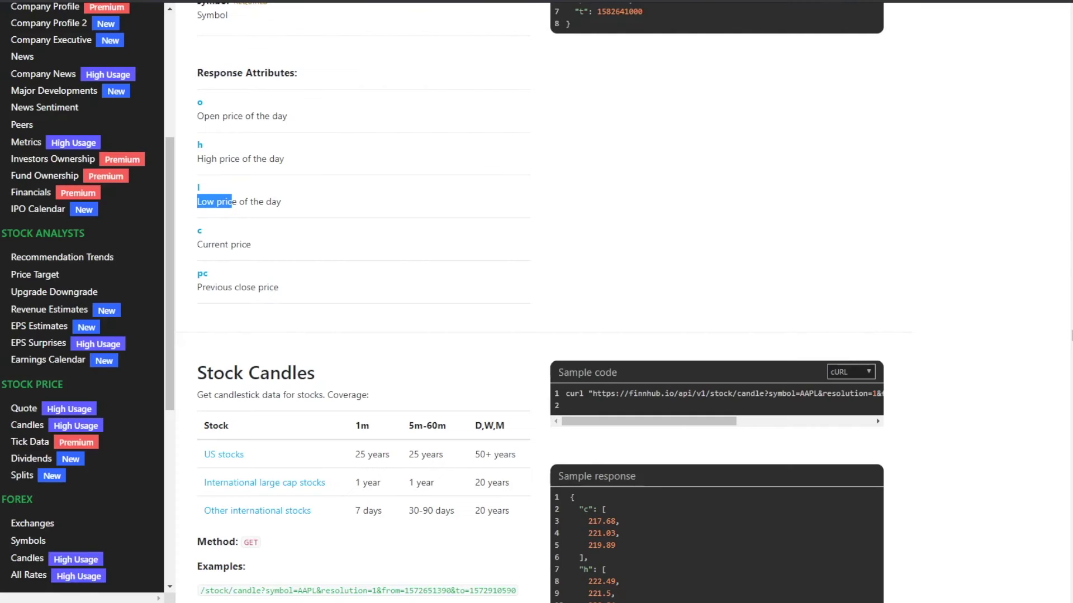
{"action": "key", "text": "alt+Tab"}
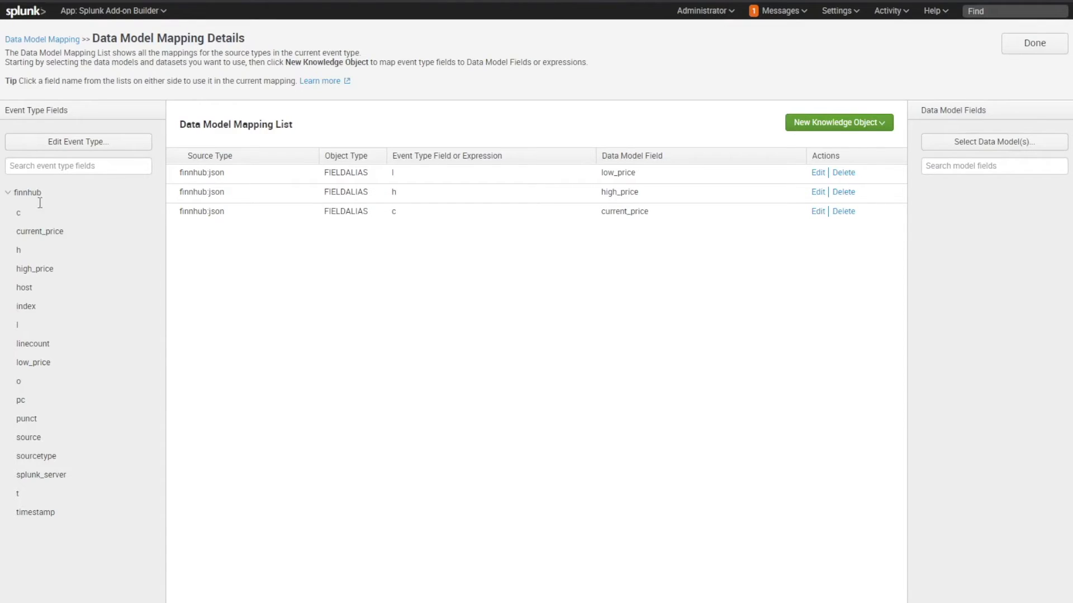
Add a field alias mapping field o to open_price, then bring up the Finnhub API docs.
{"action": "left_click", "coordinate": [856, 135]}
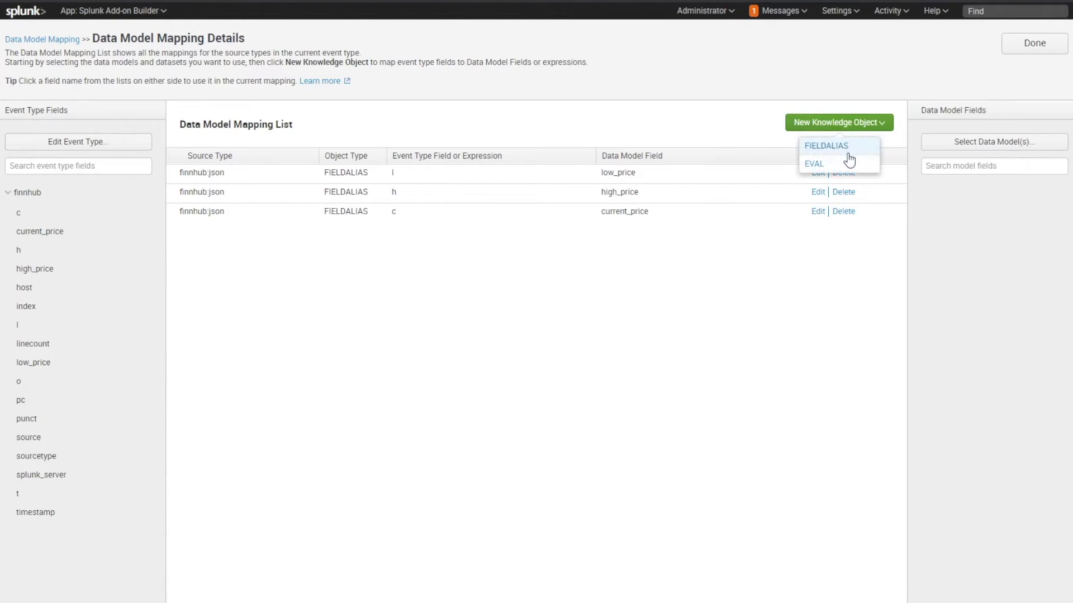
{"action": "left_click", "coordinate": [847, 147]}
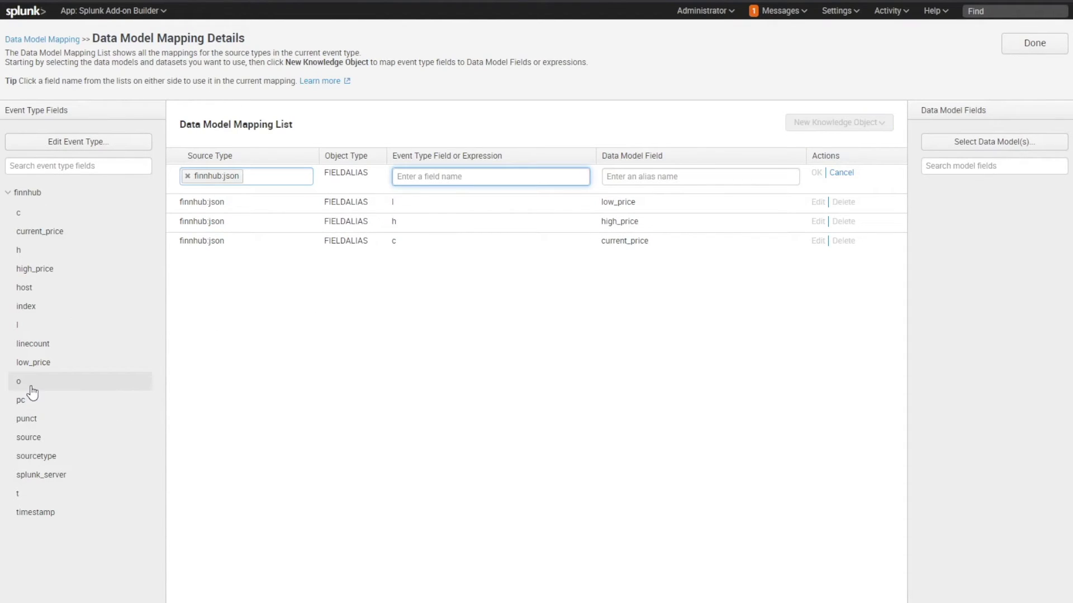
{"action": "left_click", "coordinate": [49, 390]}
{"action": "left_click", "coordinate": [662, 178]}
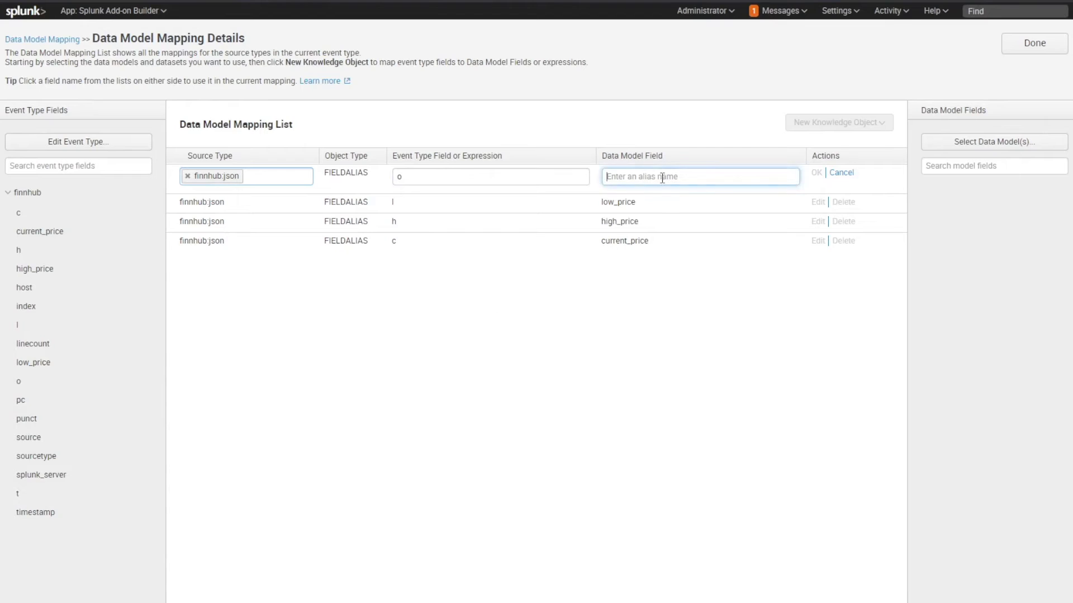
{"action": "type", "text": "open_price"}
{"action": "left_click", "coordinate": [815, 174]}
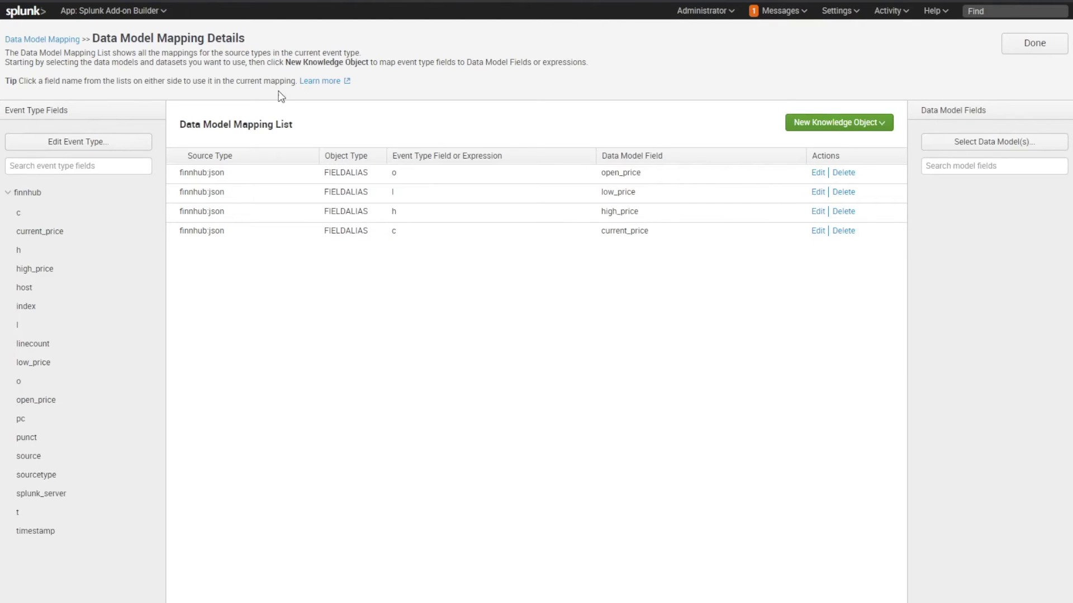
{"action": "key", "text": "alt+Tab"}
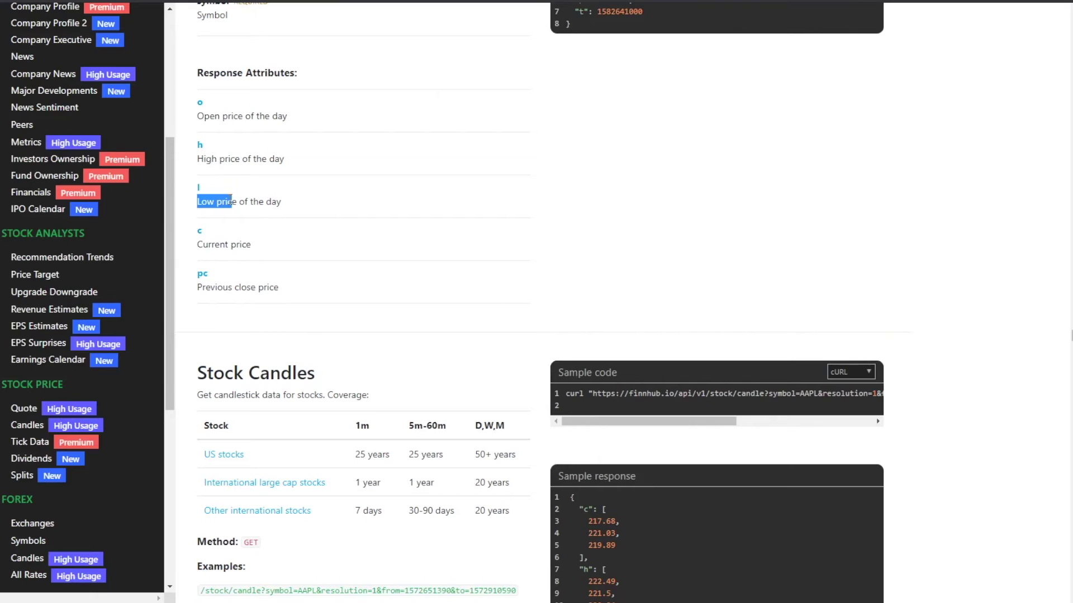
Select the pc attribute's description 'Previous close' in the Finnhub docs and return to Splunk.
{"action": "double_click", "coordinate": [202, 274]}
{"action": "left_click_drag", "start_coordinate": [255, 287], "coordinate": [199, 290]}
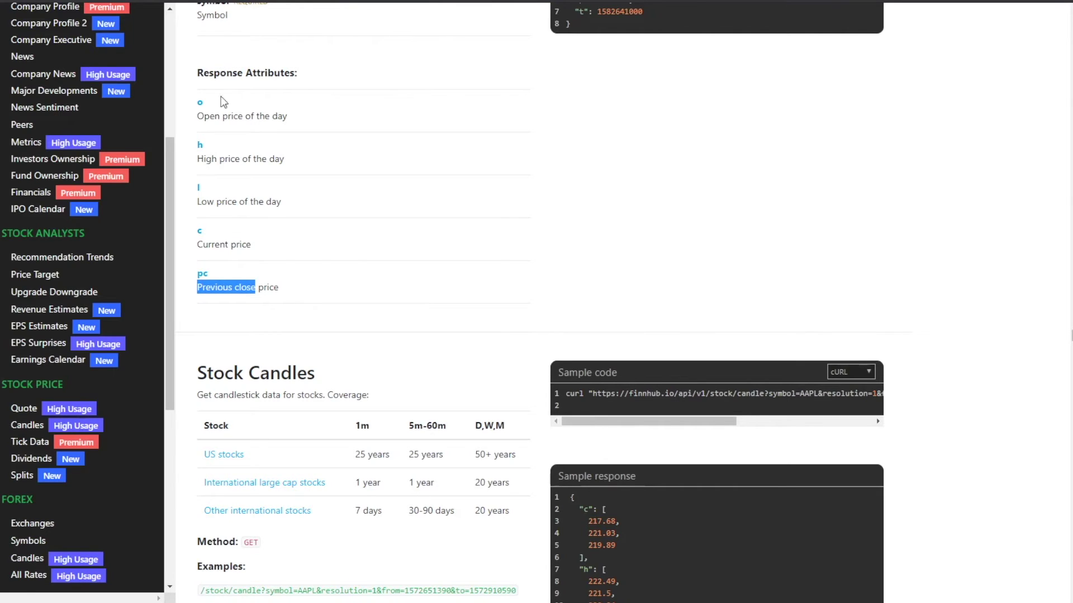
{"action": "key", "text": "alt+Tab"}
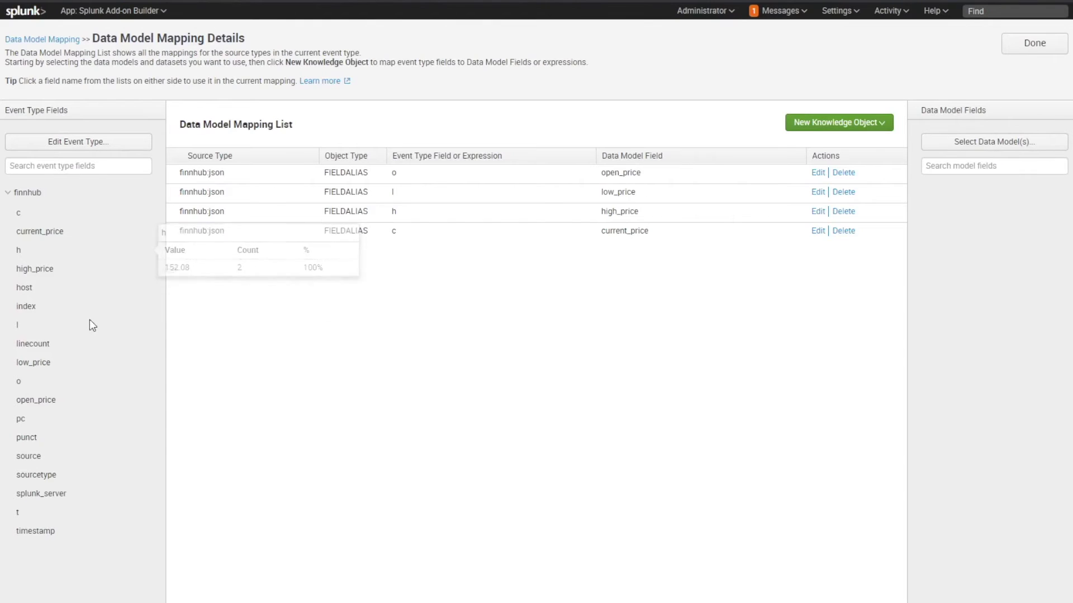
Alias field pc to previous_close and finish editing the data model mappings.
{"action": "left_click", "coordinate": [807, 123]}
{"action": "left_click", "coordinate": [813, 145]}
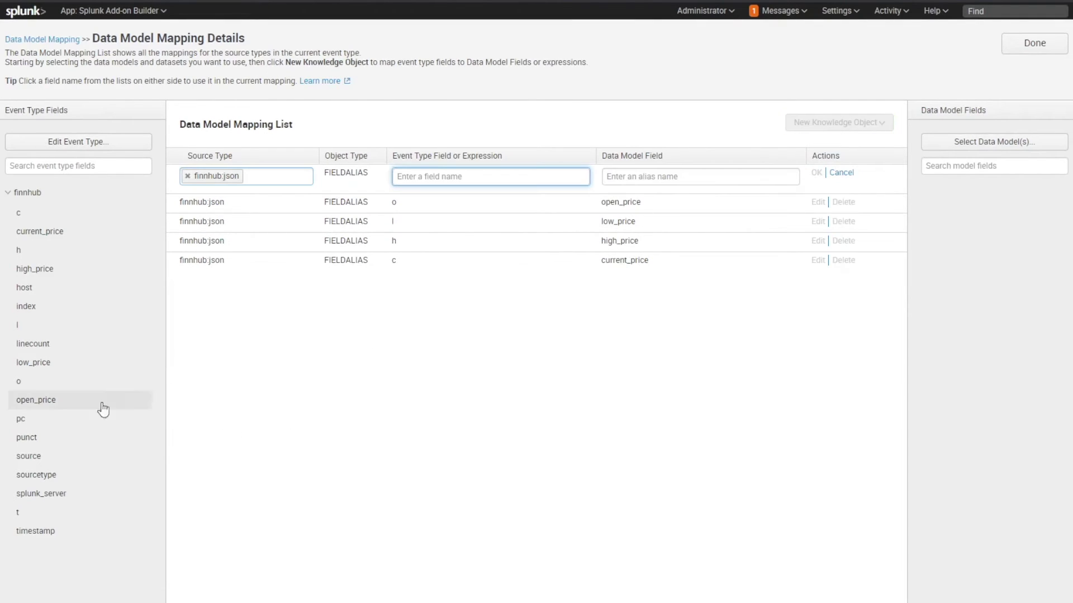
{"action": "left_click", "coordinate": [45, 422]}
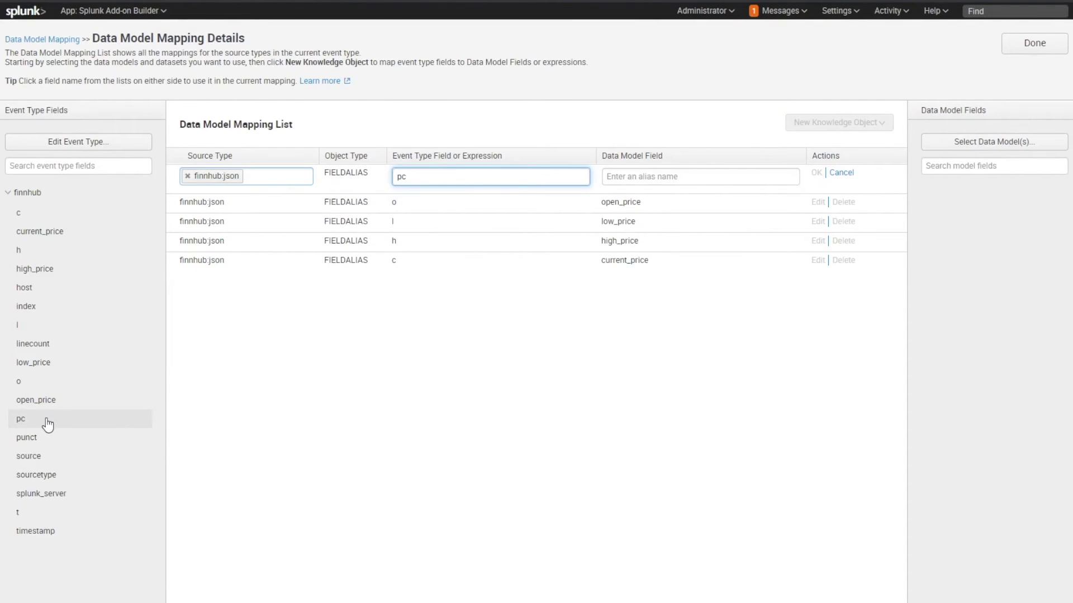
{"action": "left_click", "coordinate": [626, 173]}
{"action": "type", "text": "Previous close"}
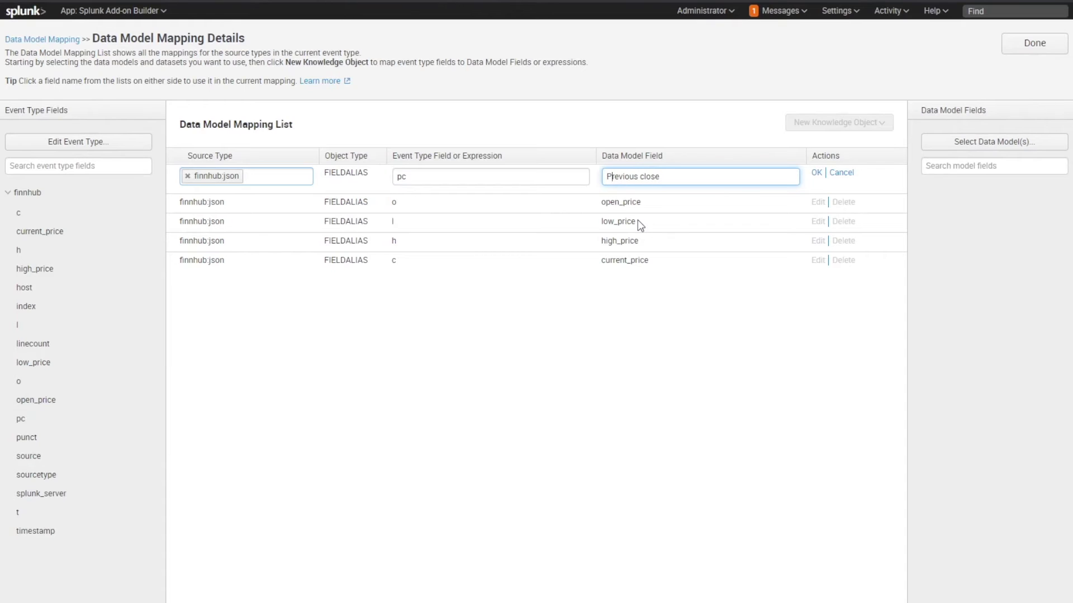
{"action": "key", "text": "BackSpace"}
{"action": "type", "text": "p"}
{"action": "key", "text": "Right"}
{"action": "key", "text": "Right"}
{"action": "key", "text": "Right"}
{"action": "key", "text": "Right"}
{"action": "key", "text": "Right"}
{"action": "key", "text": "Right"}
{"action": "key", "text": "Right"}
{"action": "key", "text": "BackSpace"}
{"action": "type", "text": "_"}
{"action": "left_click", "coordinate": [816, 173]}
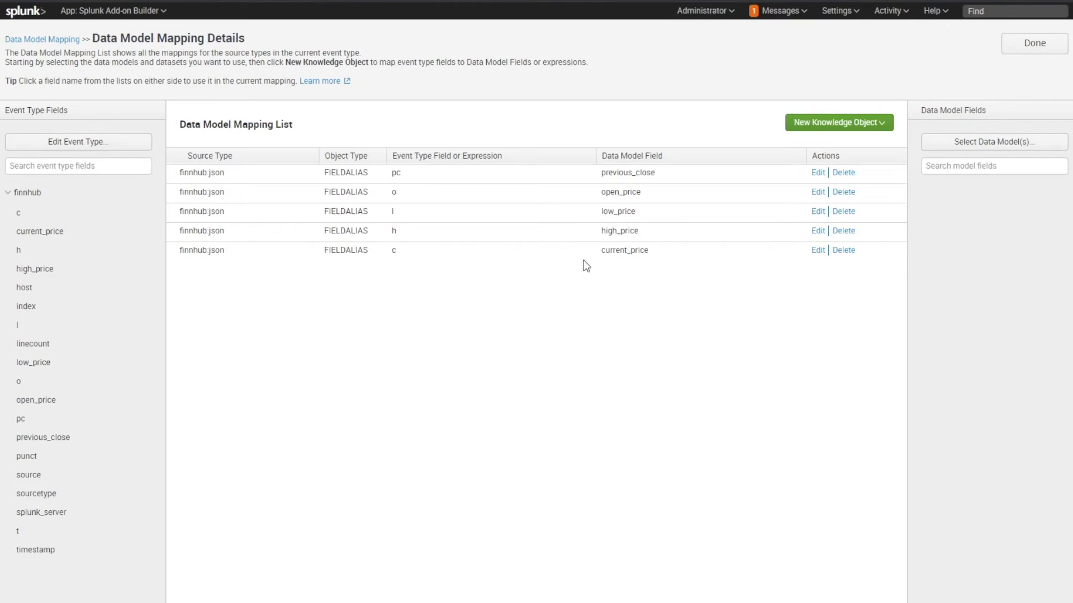
{"action": "left_click", "coordinate": [1020, 51]}
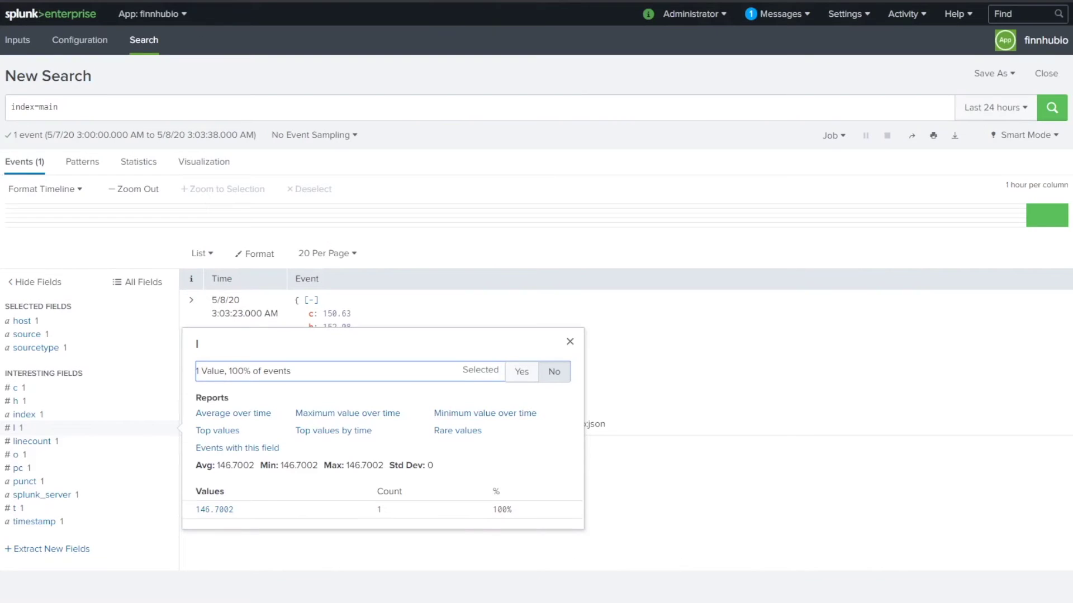
Rerun index=main, inspect current_price, high_price and open_price, then chart max(current_price) over time.
{"action": "left_click", "coordinate": [254, 111]}
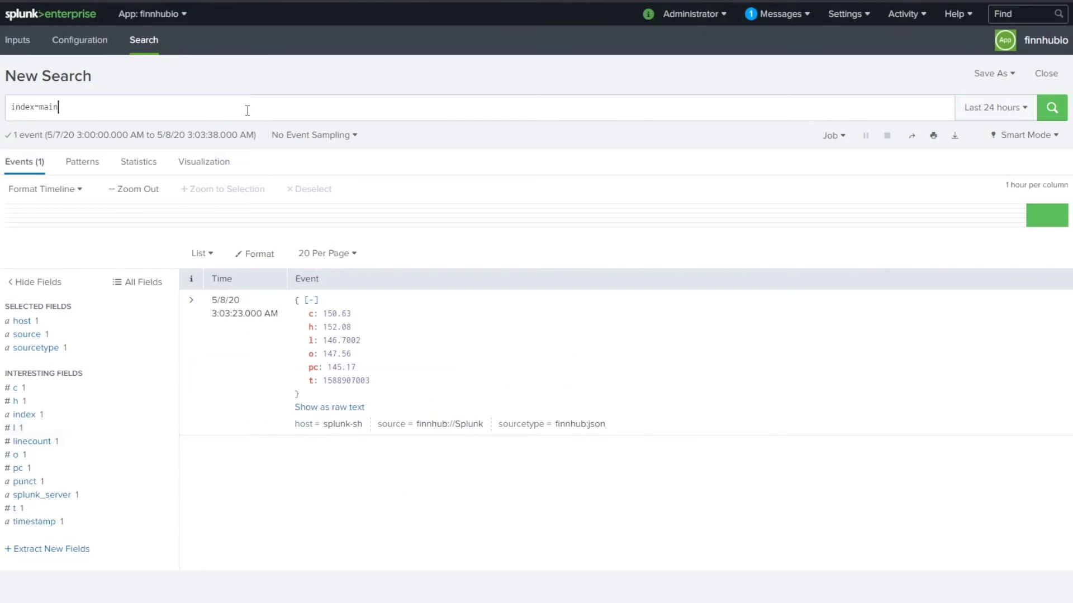
{"action": "left_click", "coordinate": [1050, 107]}
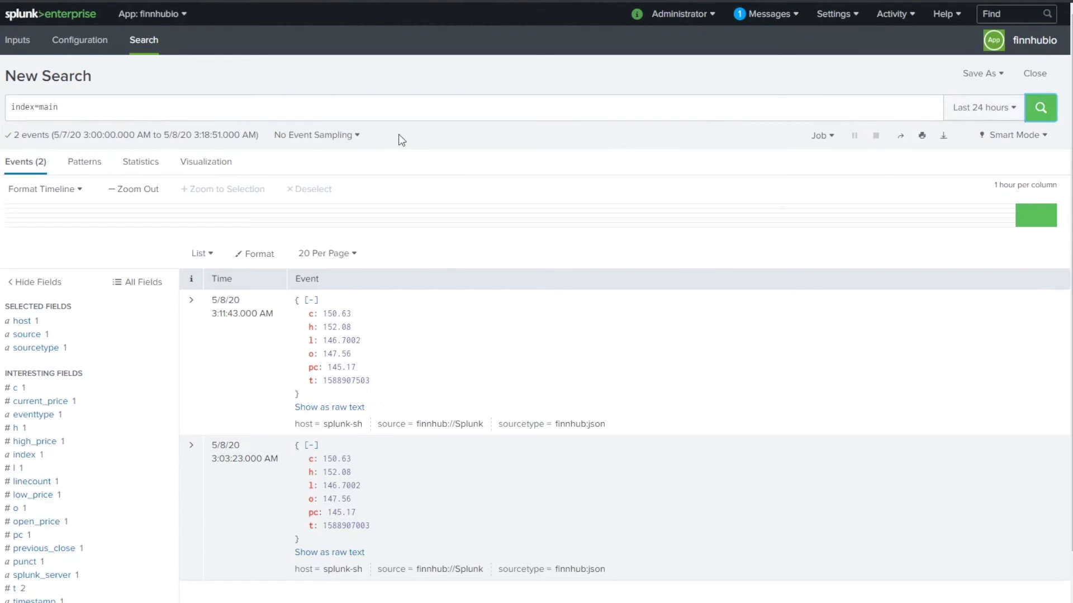
{"action": "left_click", "coordinate": [64, 402]}
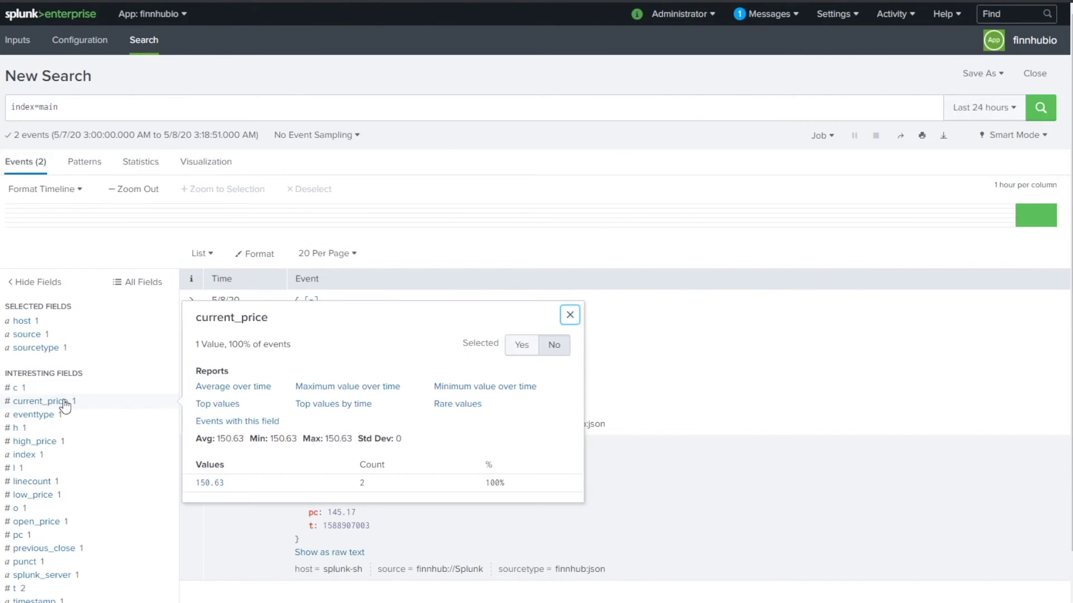
{"action": "scroll", "coordinate": [64, 408], "scroll_direction": "down", "scroll_amount": 1}
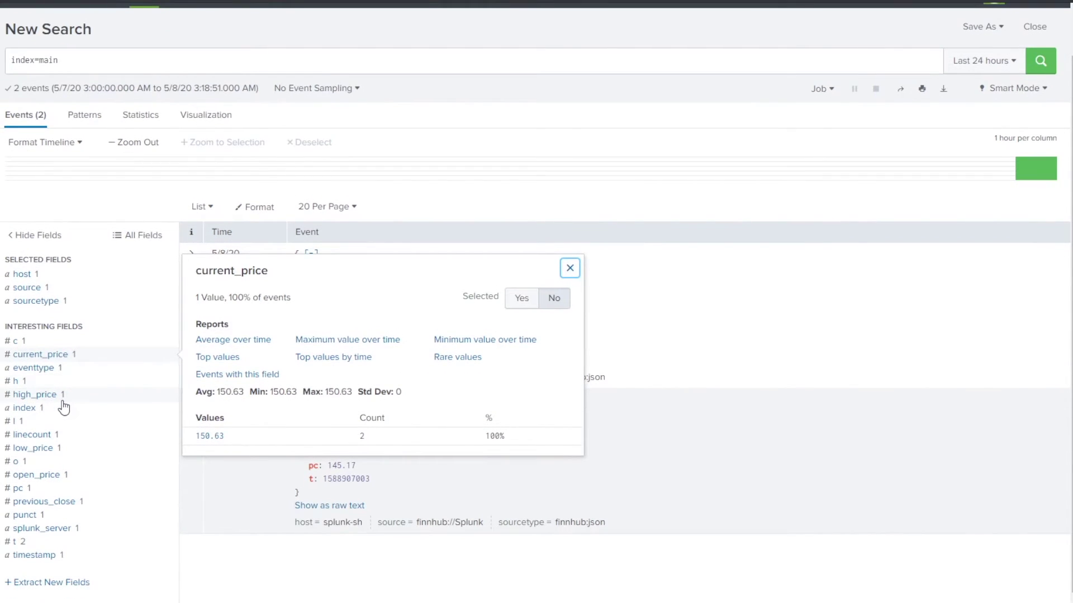
{"action": "left_click", "coordinate": [64, 400]}
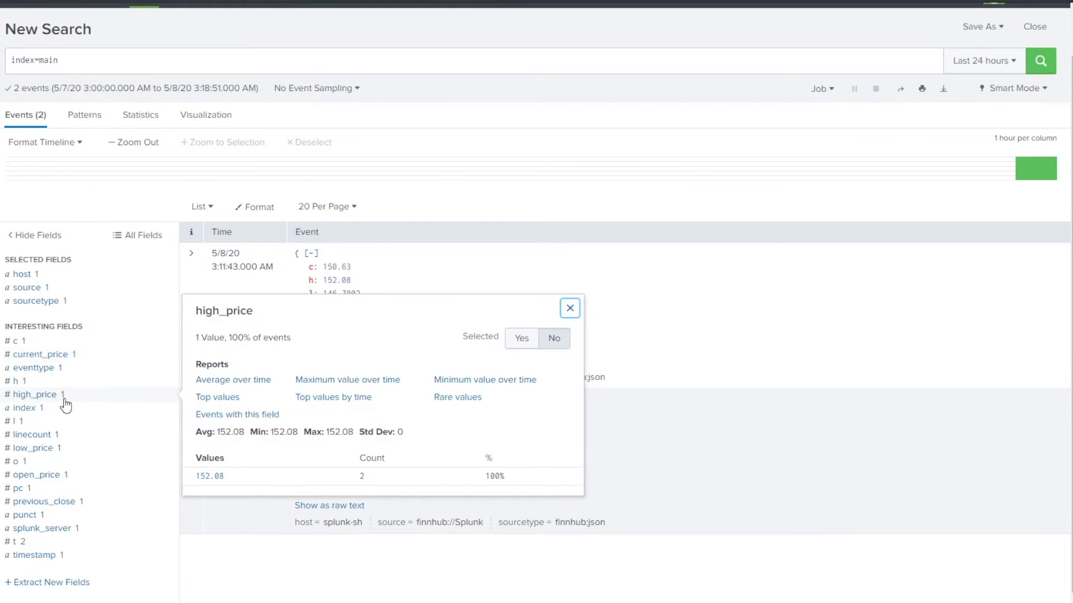
{"action": "left_click", "coordinate": [38, 475]}
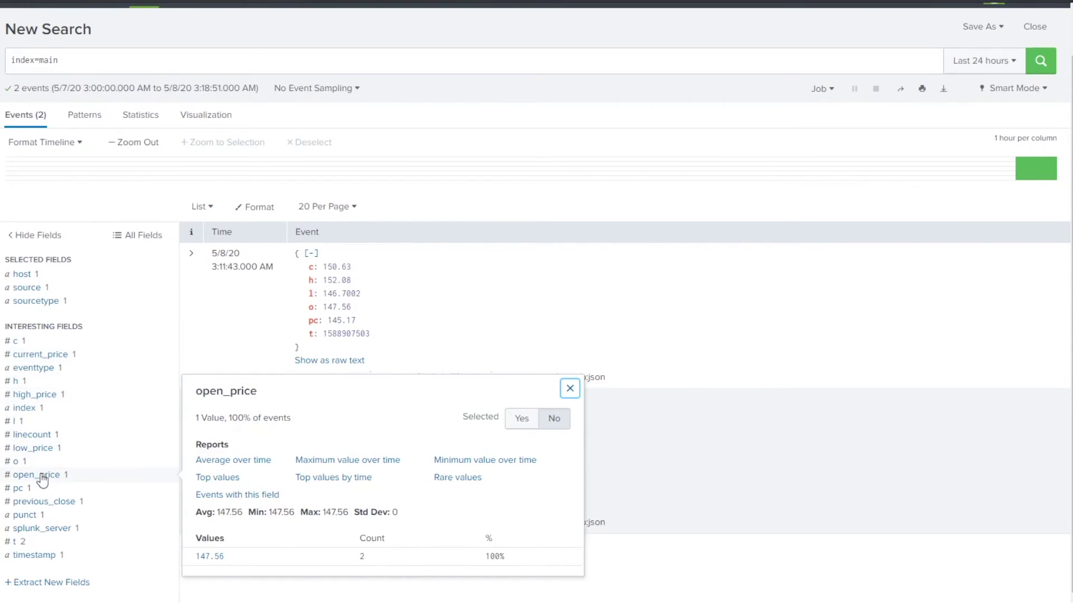
{"action": "left_click", "coordinate": [48, 355]}
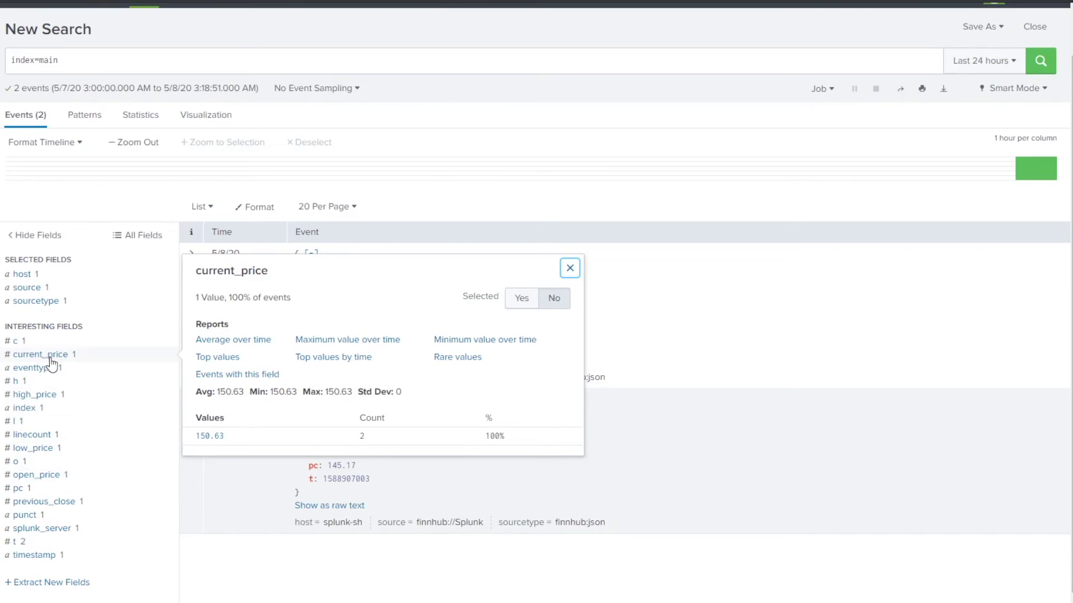
{"action": "left_click", "coordinate": [346, 347]}
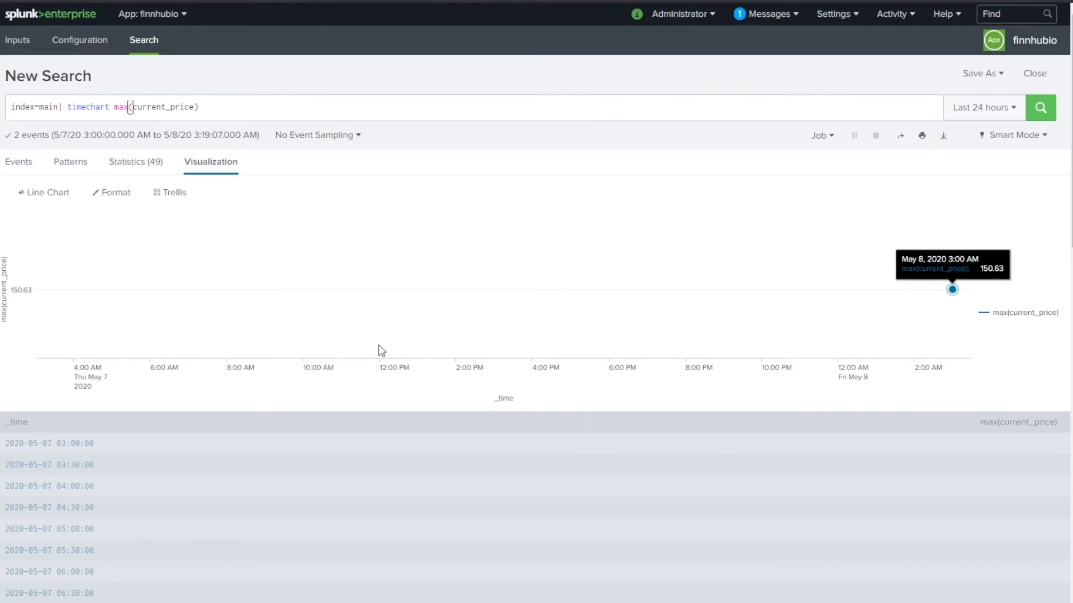
Switch the chart to a column chart and set the X-axis title to None.
{"action": "left_click", "coordinate": [47, 199]}
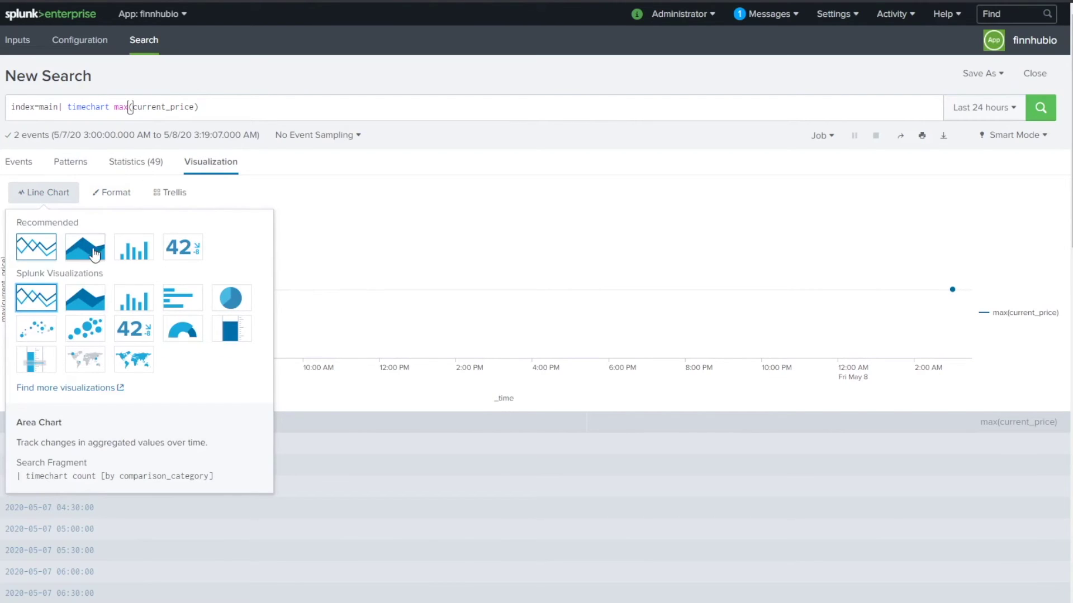
{"action": "left_click", "coordinate": [132, 257]}
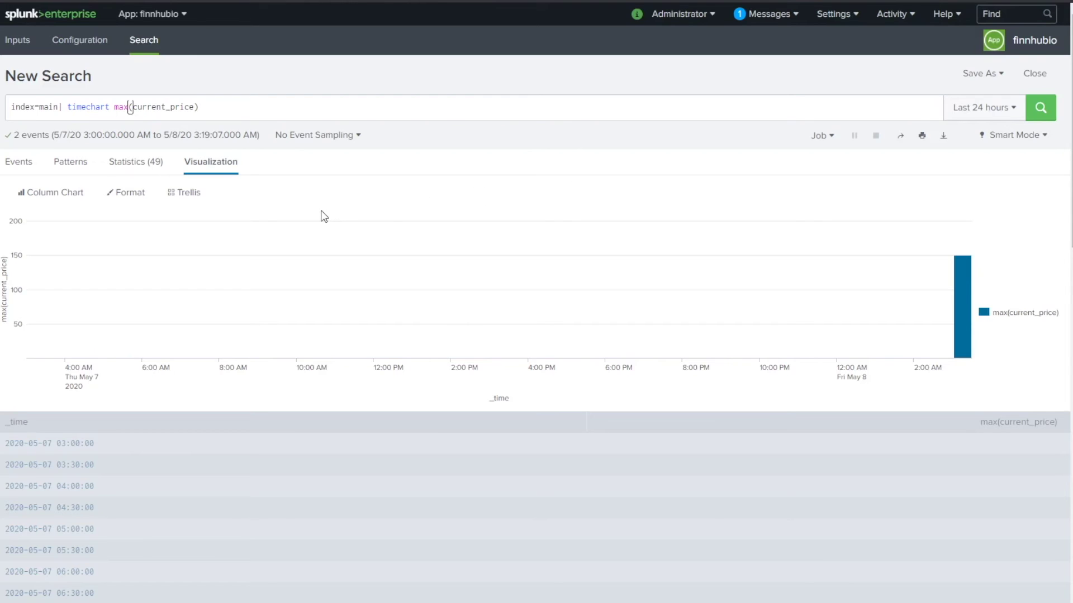
{"action": "left_click", "coordinate": [128, 202]}
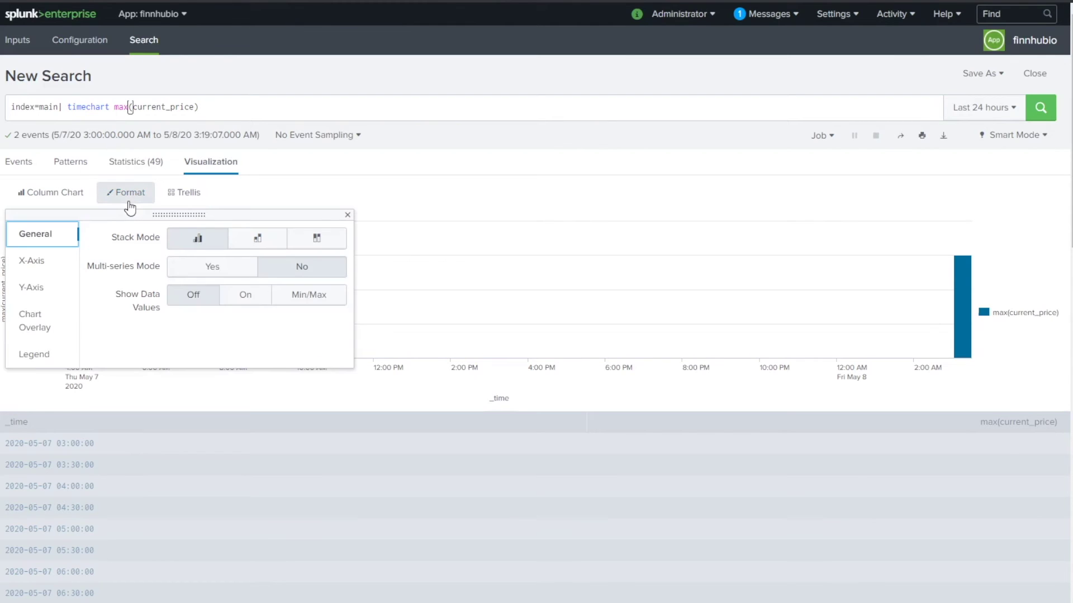
{"action": "left_click", "coordinate": [35, 263]}
{"action": "left_click", "coordinate": [246, 238]}
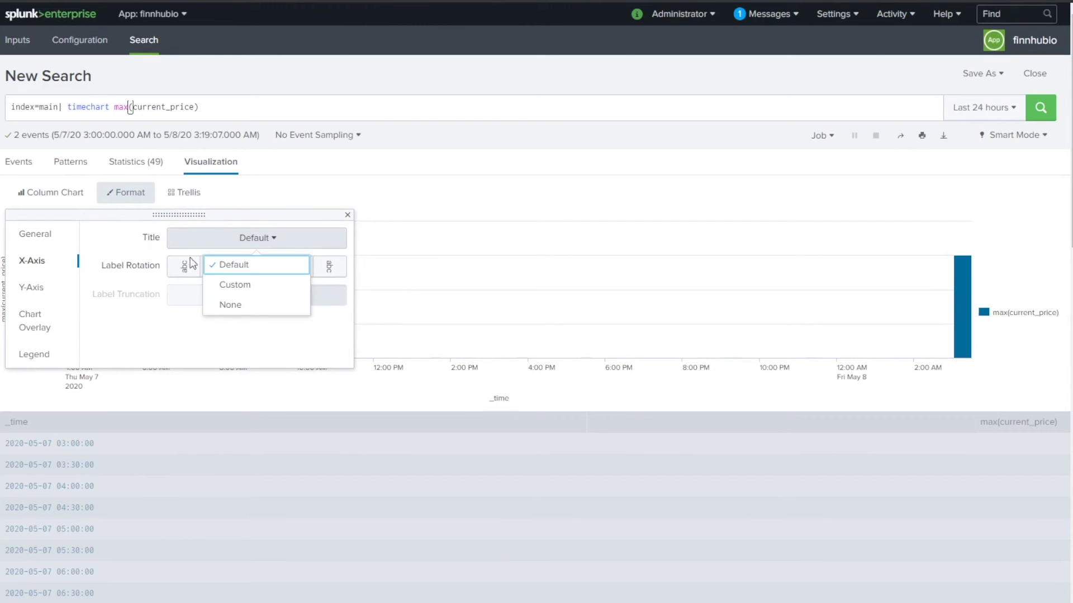
{"action": "left_click", "coordinate": [227, 306]}
Set the Y-axis title to None and move the legend to the bottom.
{"action": "left_click", "coordinate": [24, 291]}
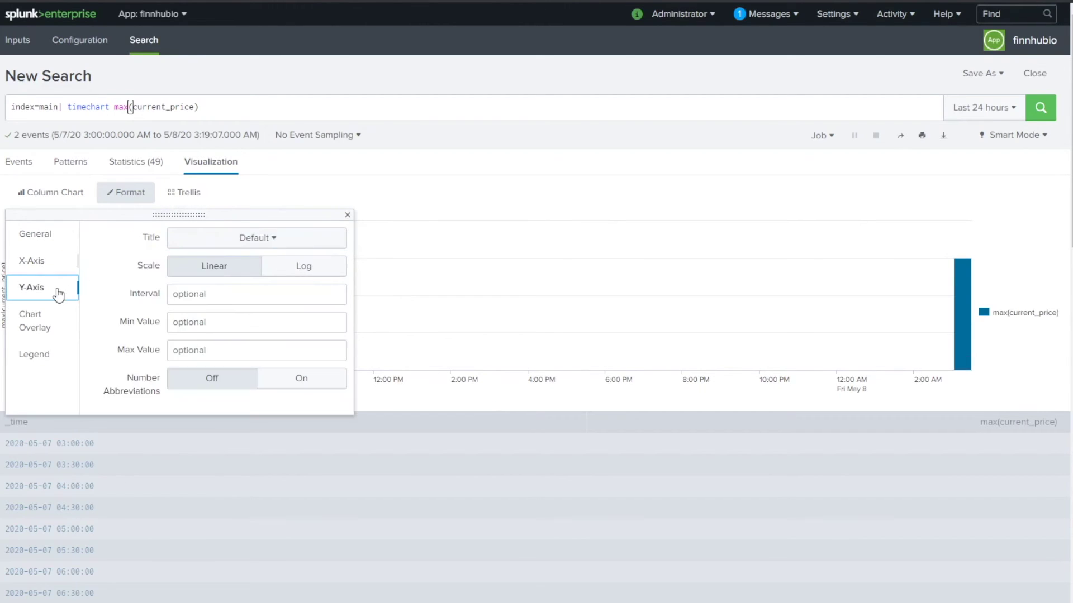
{"action": "left_click", "coordinate": [217, 245]}
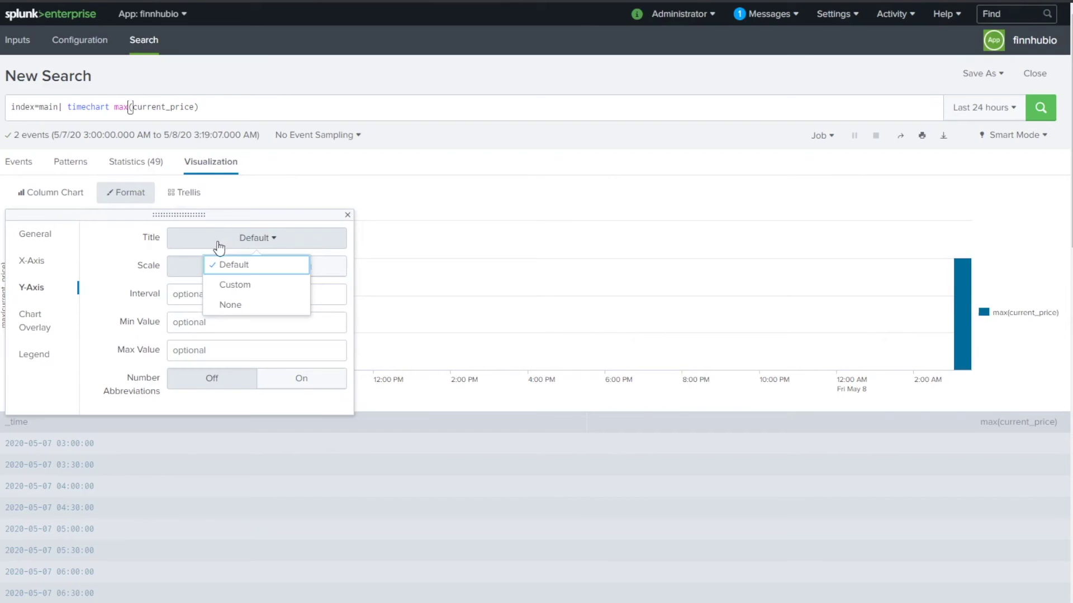
{"action": "left_click", "coordinate": [228, 307]}
{"action": "left_click", "coordinate": [41, 355]}
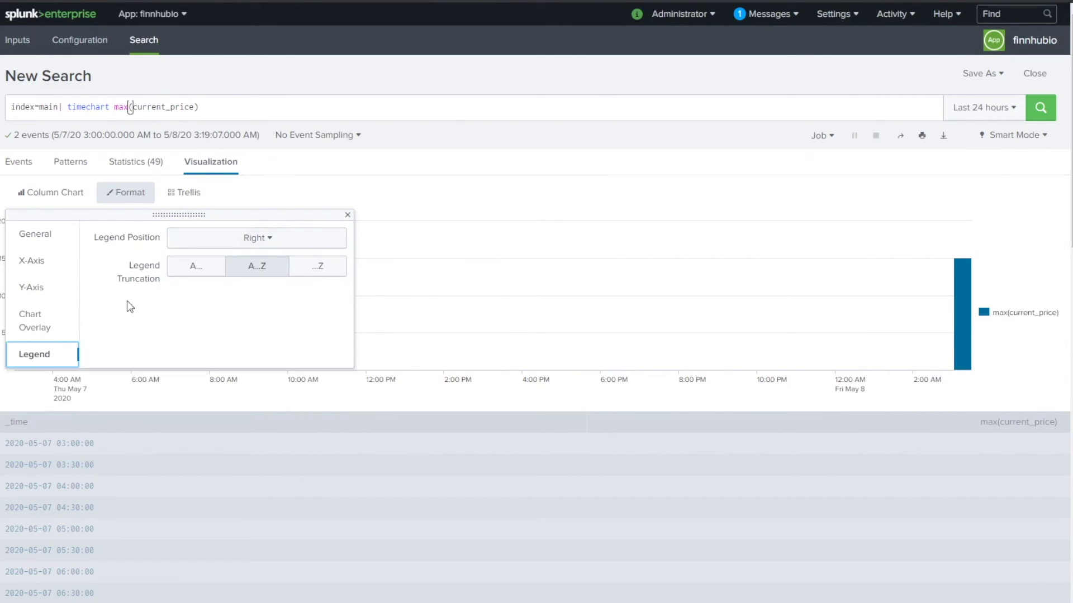
{"action": "left_click", "coordinate": [223, 242]}
{"action": "left_click", "coordinate": [240, 282]}
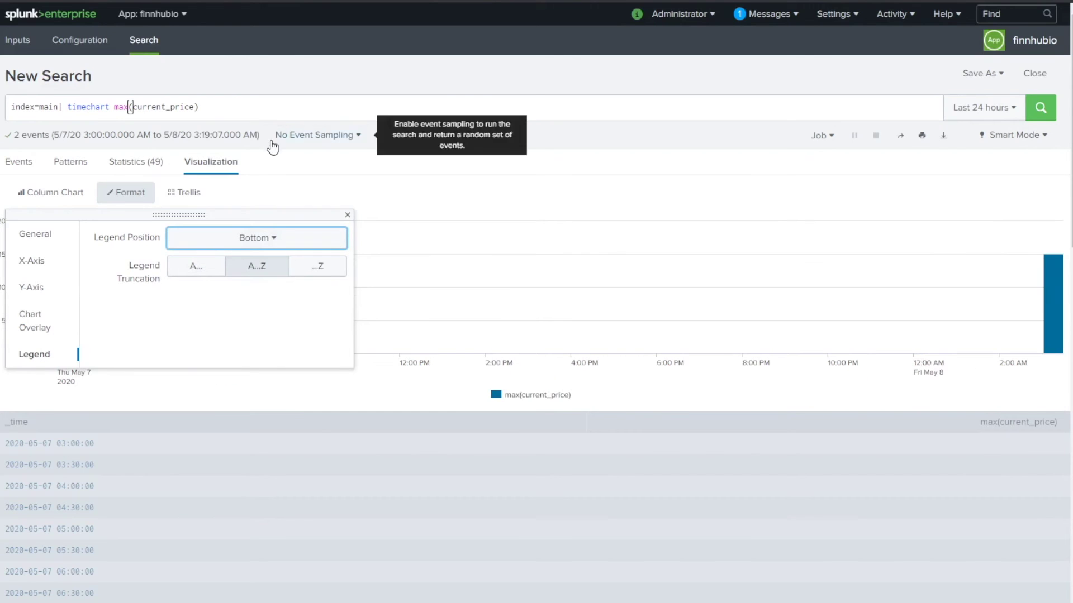
{"action": "left_click", "coordinate": [271, 112]}
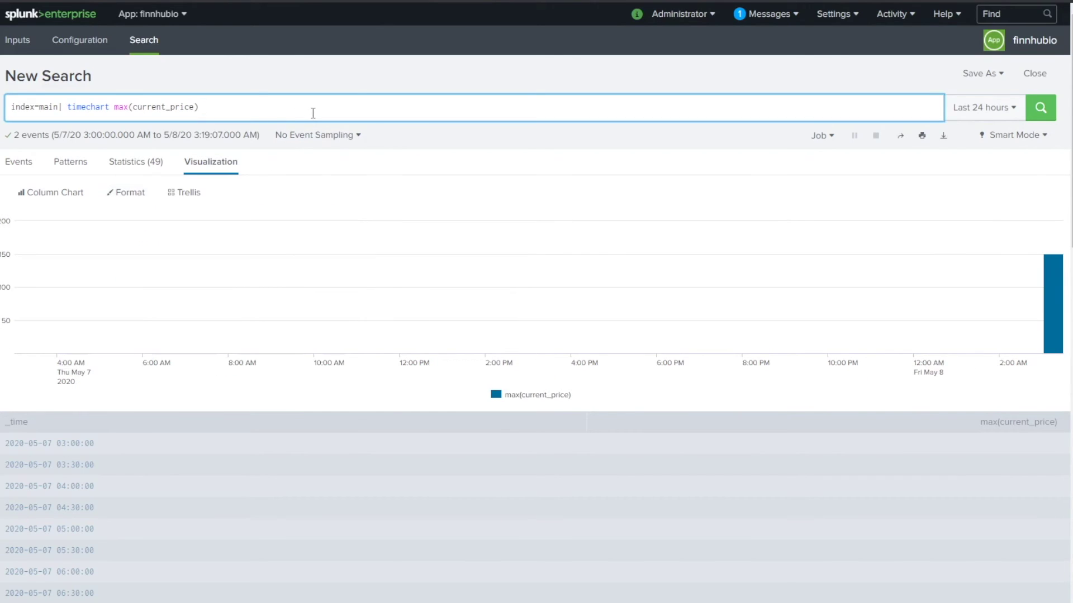
Rename the timechart's max(current_price) series AS "Current Price" and re-run the search.
{"action": "type", "text": "AS"}
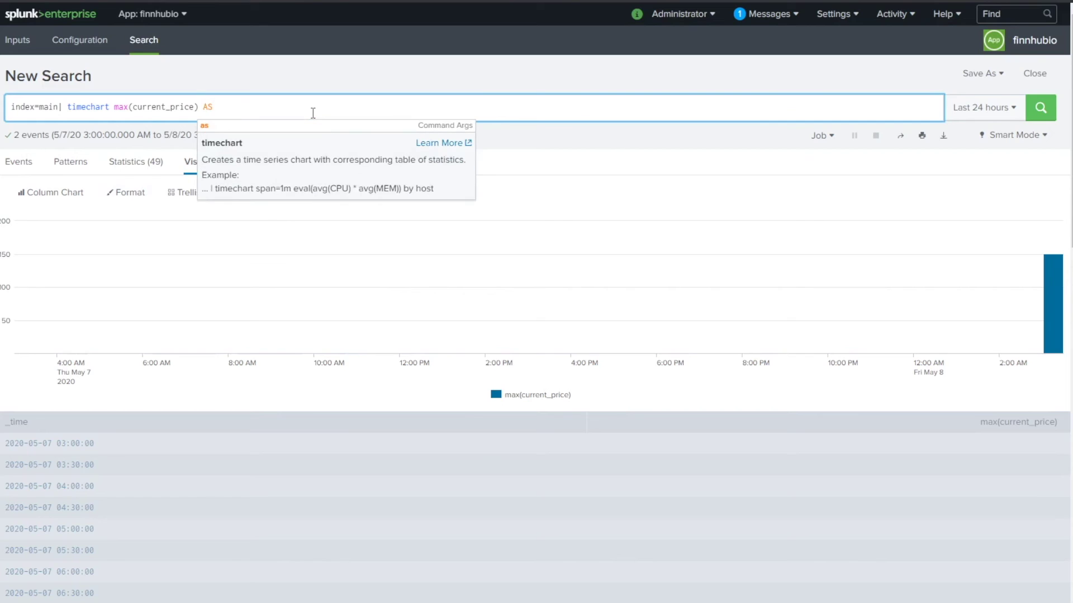
{"action": "key", "text": "BackSpace"}
{"action": "type", "text": "S"}
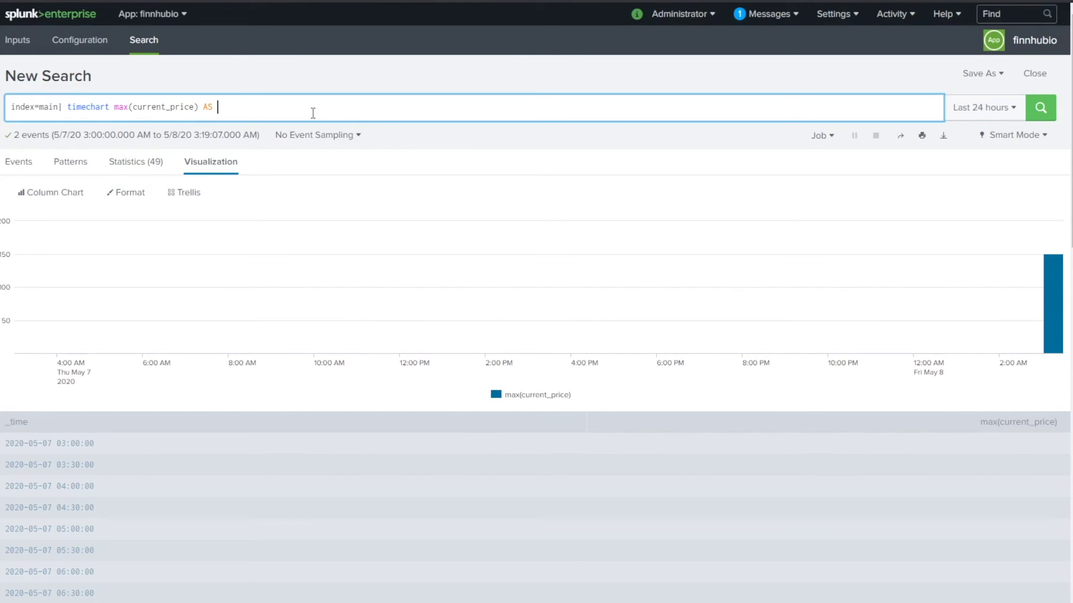
{"action": "type", "text": "\"\""}
{"action": "type", "text": "Current"}
{"action": "type", "text": " Price"}
{"action": "left_click", "coordinate": [1040, 108]}
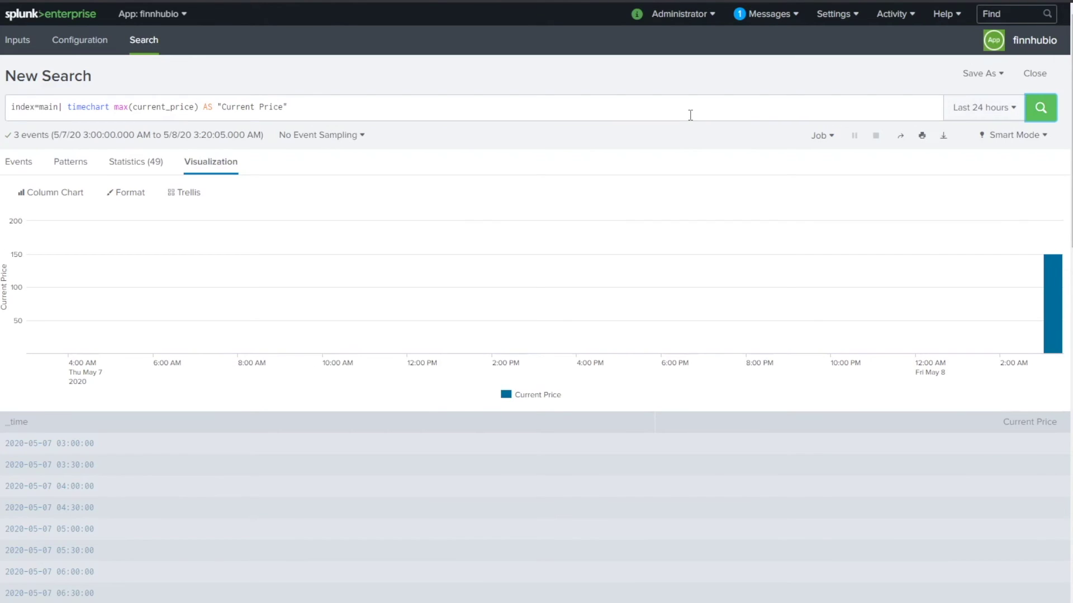
Save the chart as panel 'Splunk Current Price' on a new app-shared 'Stock Prices' dashboard described 'My fav stocks'.
{"action": "left_click", "coordinate": [978, 74]}
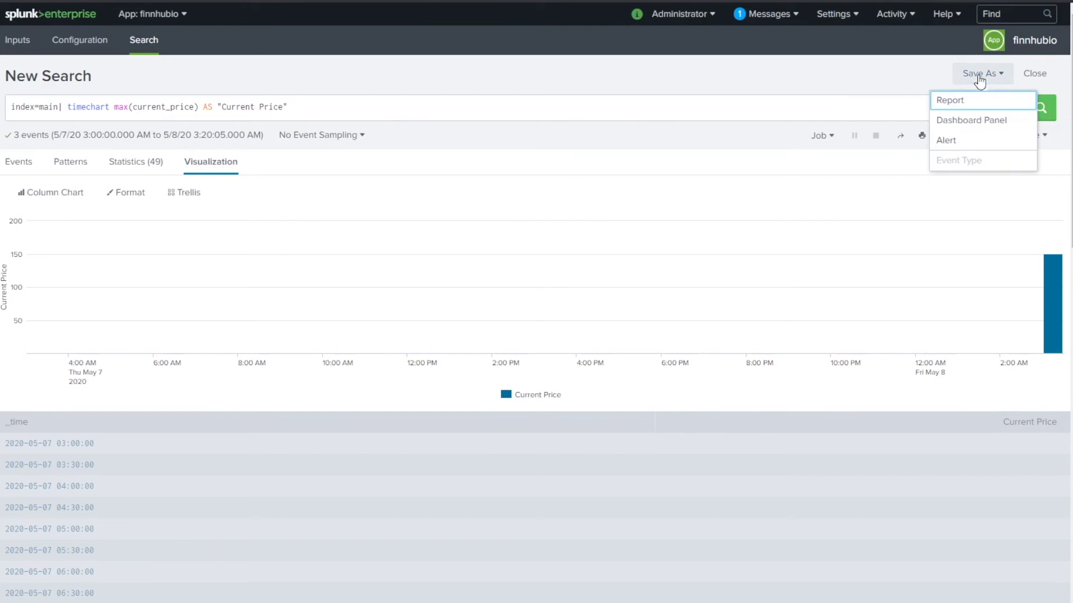
{"action": "left_click", "coordinate": [967, 121]}
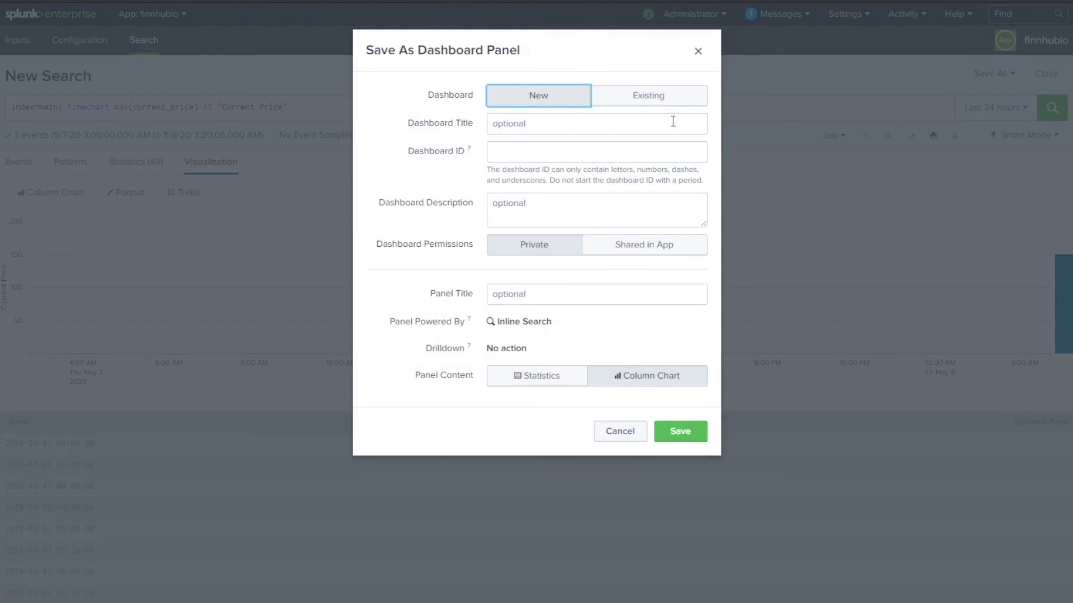
{"action": "left_click", "coordinate": [571, 120]}
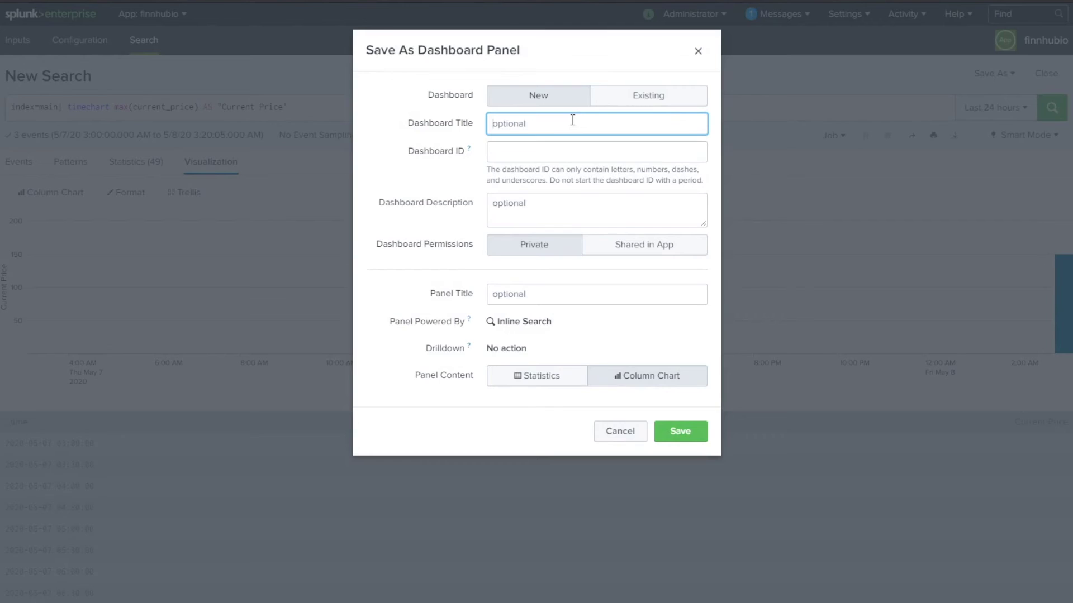
{"action": "type", "text": "Stock Prices"}
{"action": "left_click", "coordinate": [534, 203]}
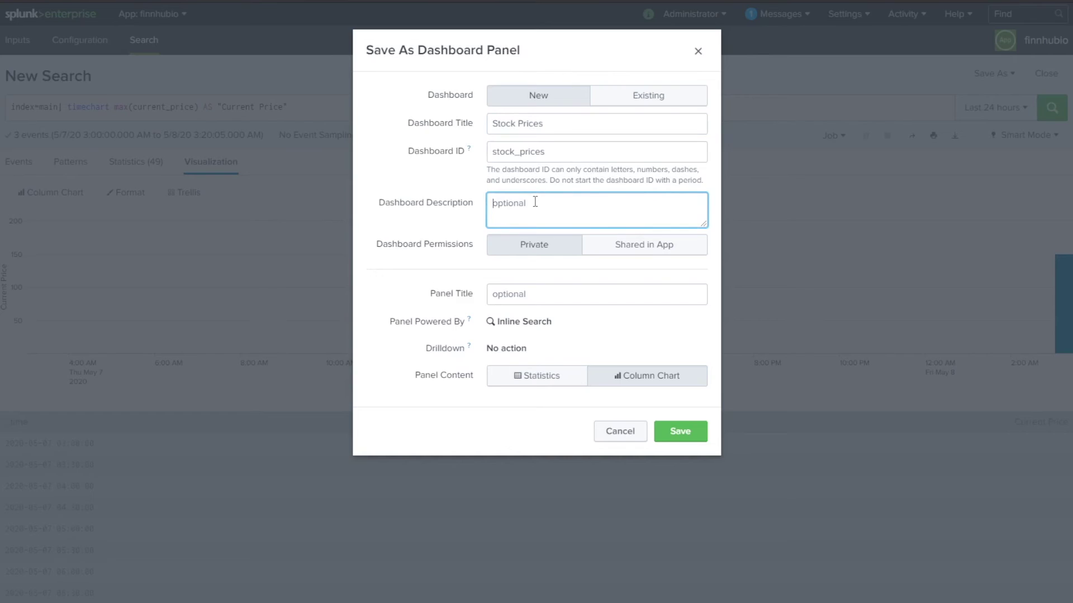
{"action": "type", "text": "My fav stocks"}
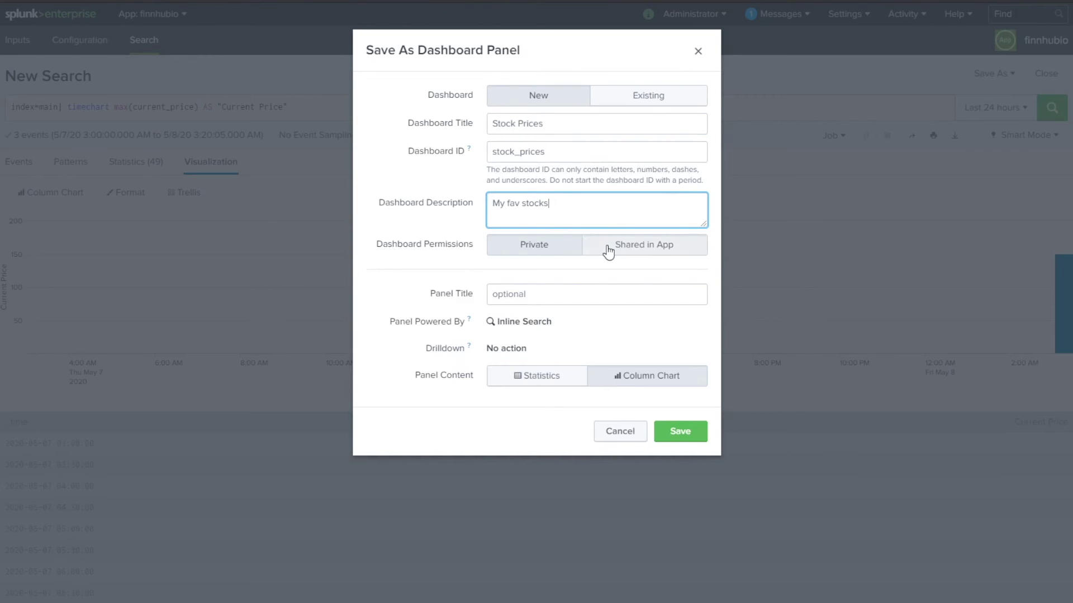
{"action": "left_click", "coordinate": [604, 247]}
{"action": "left_click", "coordinate": [554, 288]}
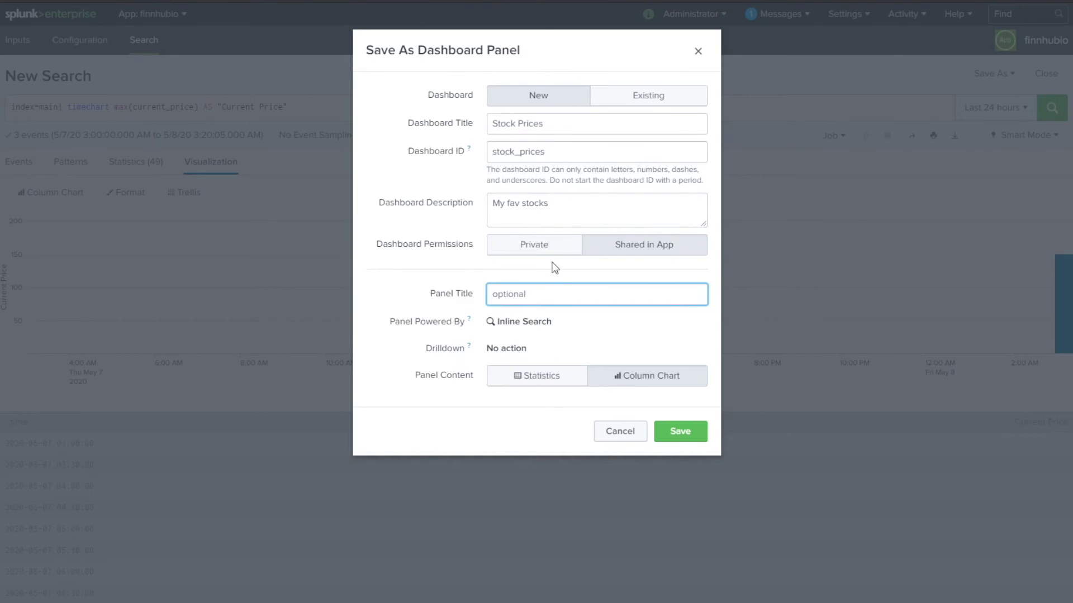
{"action": "type", "text": "Splunk "}
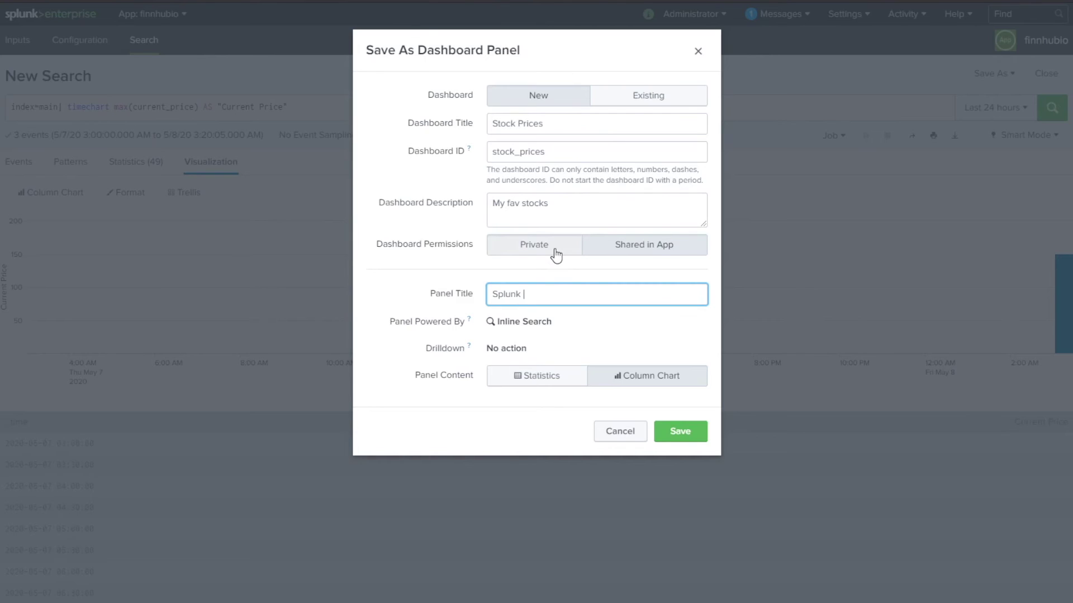
{"action": "type", "text": "Current Price"}
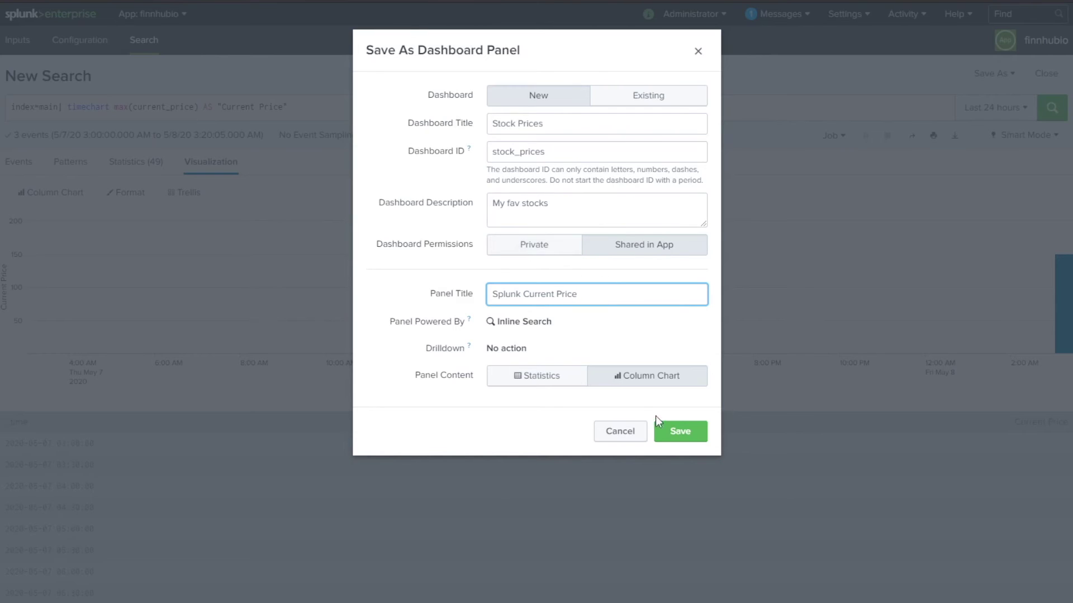
{"action": "left_click", "coordinate": [674, 434]}
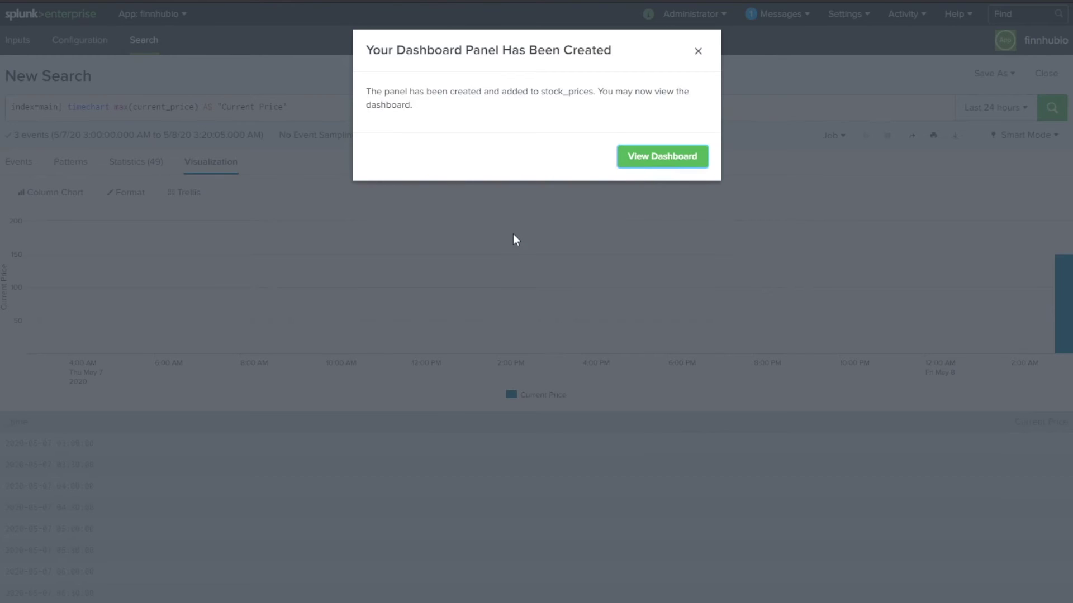
{"action": "key", "text": "Return"}
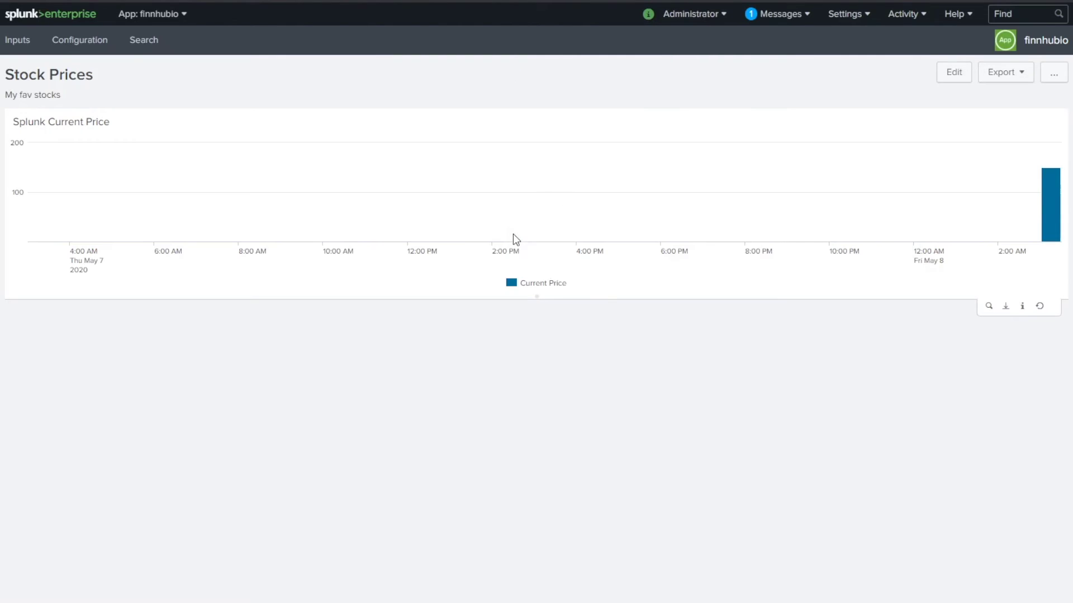
Put the Stock Prices dashboard into edit mode and switch on Dark Theme.
{"action": "left_click", "coordinate": [950, 74]}
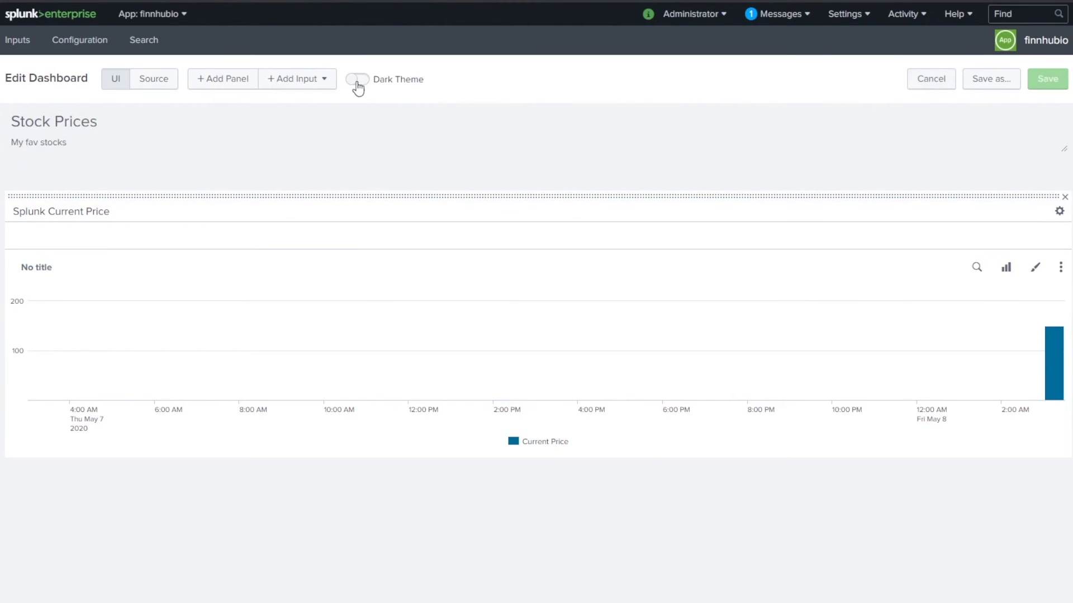
{"action": "left_click", "coordinate": [357, 80]}
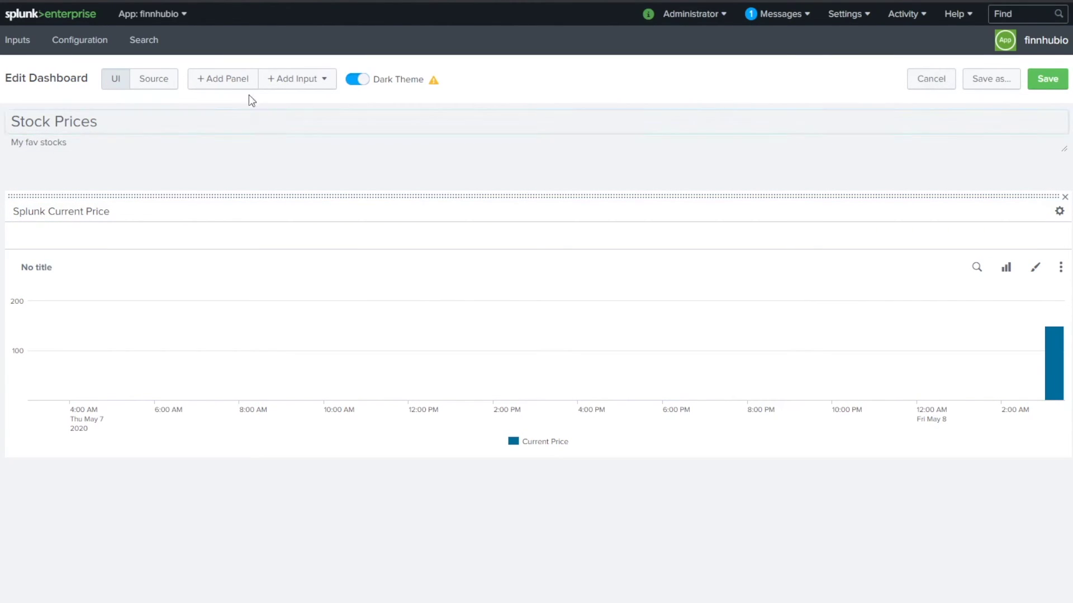
Add a time input, set the panel's time range to Shared Time Picker (field1), and save the dashboard.
{"action": "left_click", "coordinate": [290, 89]}
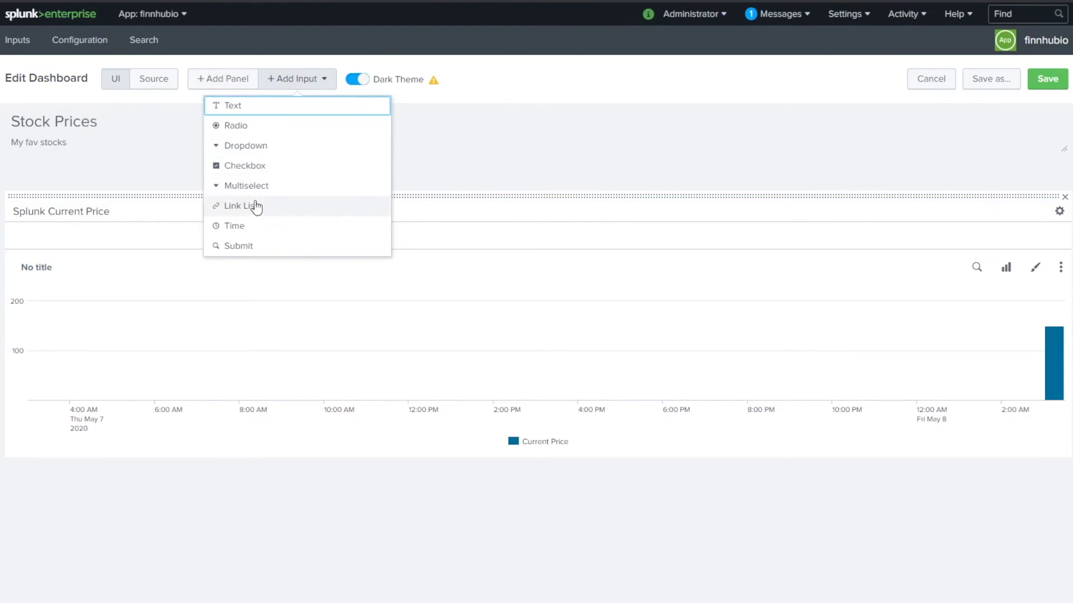
{"action": "left_click", "coordinate": [243, 226]}
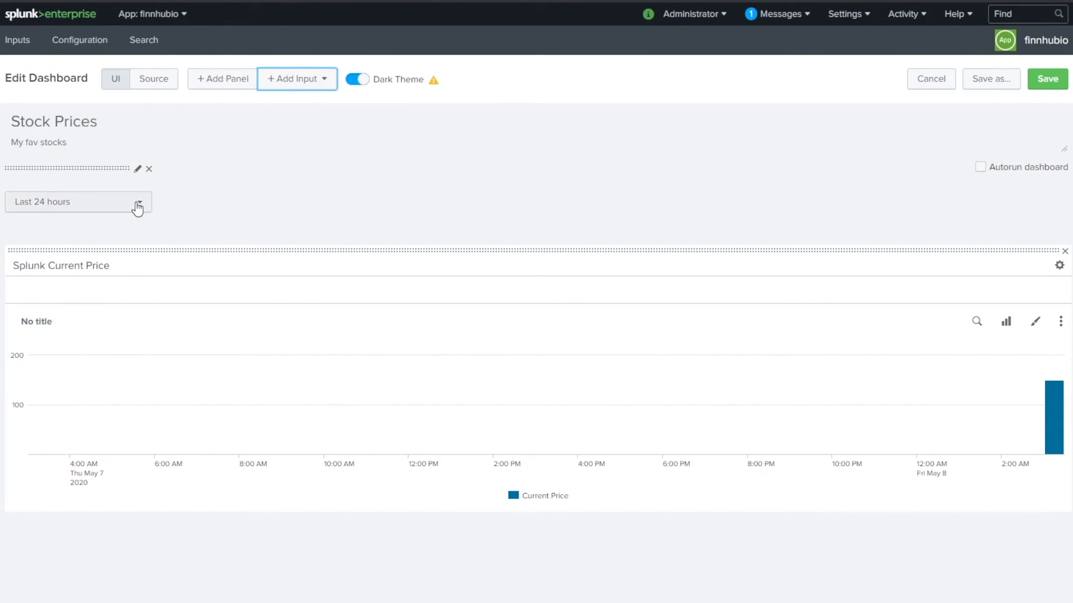
{"action": "left_click", "coordinate": [973, 328]}
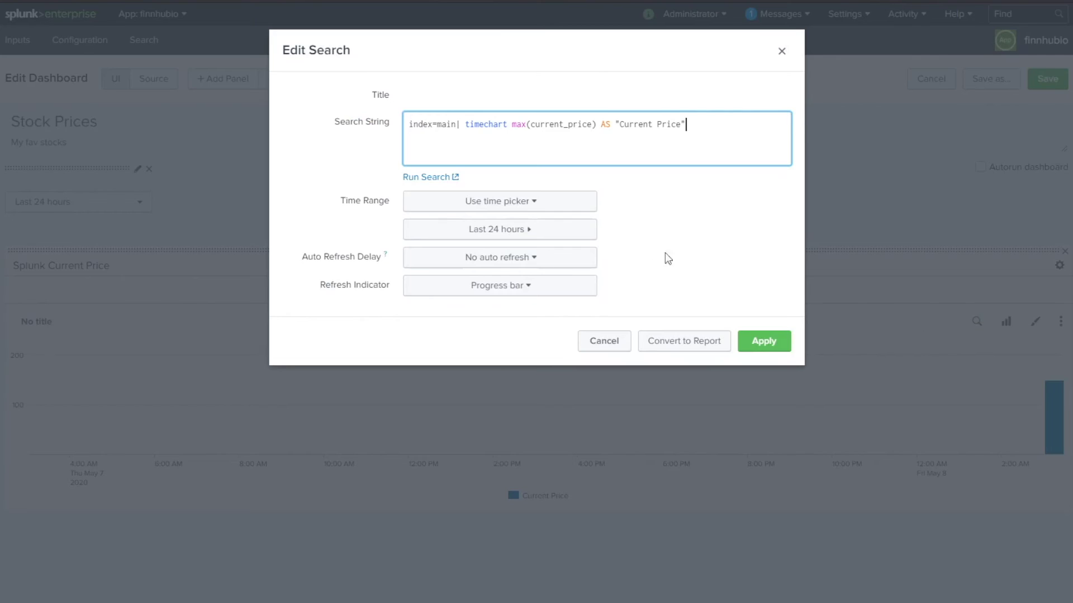
{"action": "left_click", "coordinate": [541, 210]}
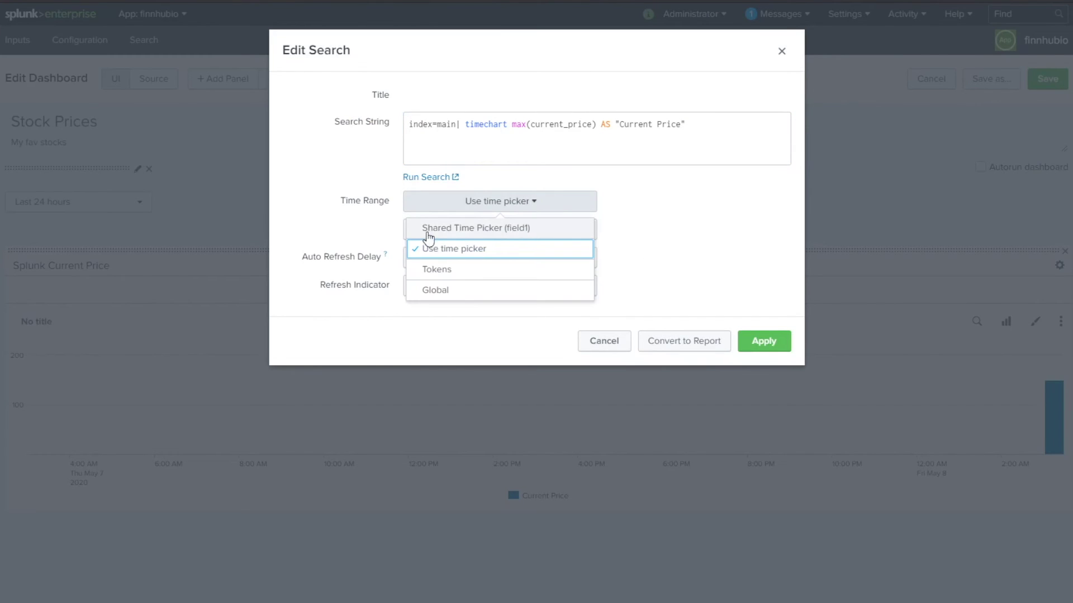
{"action": "left_click", "coordinate": [484, 230]}
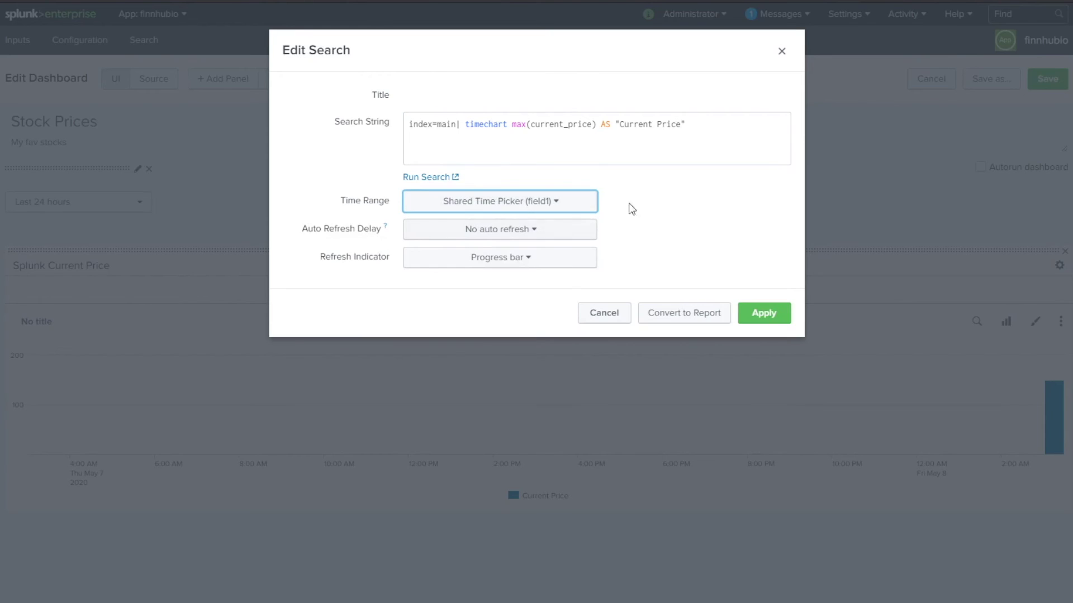
{"action": "left_click", "coordinate": [781, 313]}
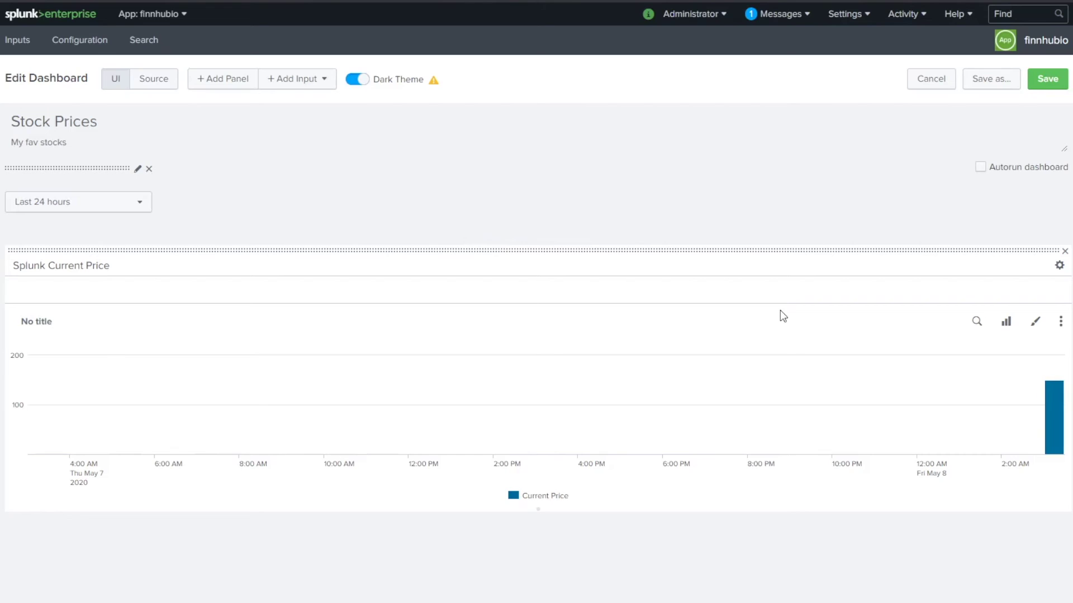
{"action": "left_click", "coordinate": [1040, 92]}
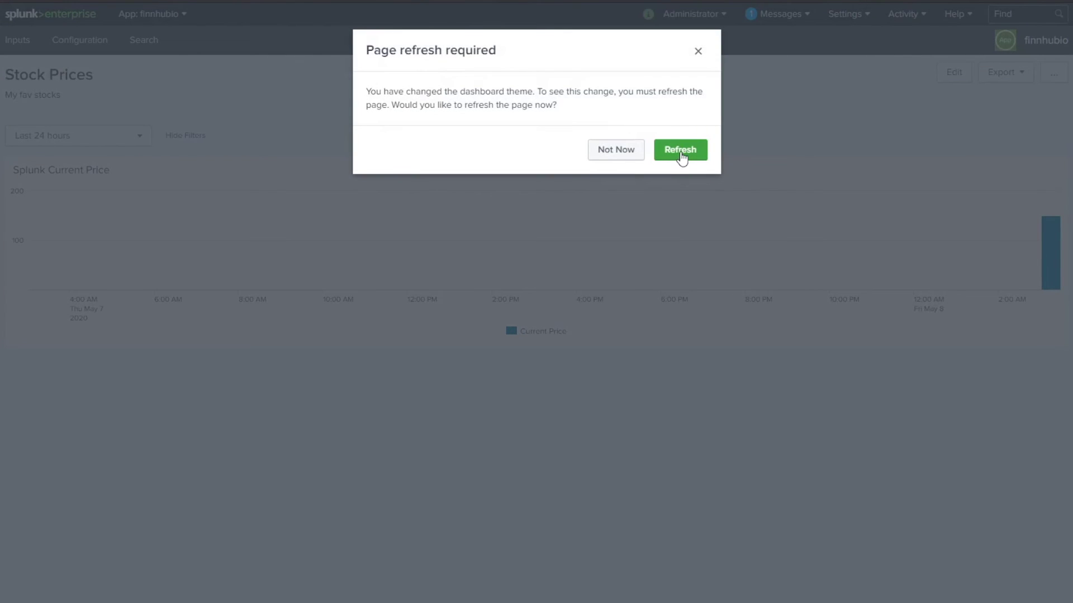
Refresh to show the dark theme, then set the time picker to Last 7 days, then Last 60 minutes.
{"action": "left_click", "coordinate": [681, 157]}
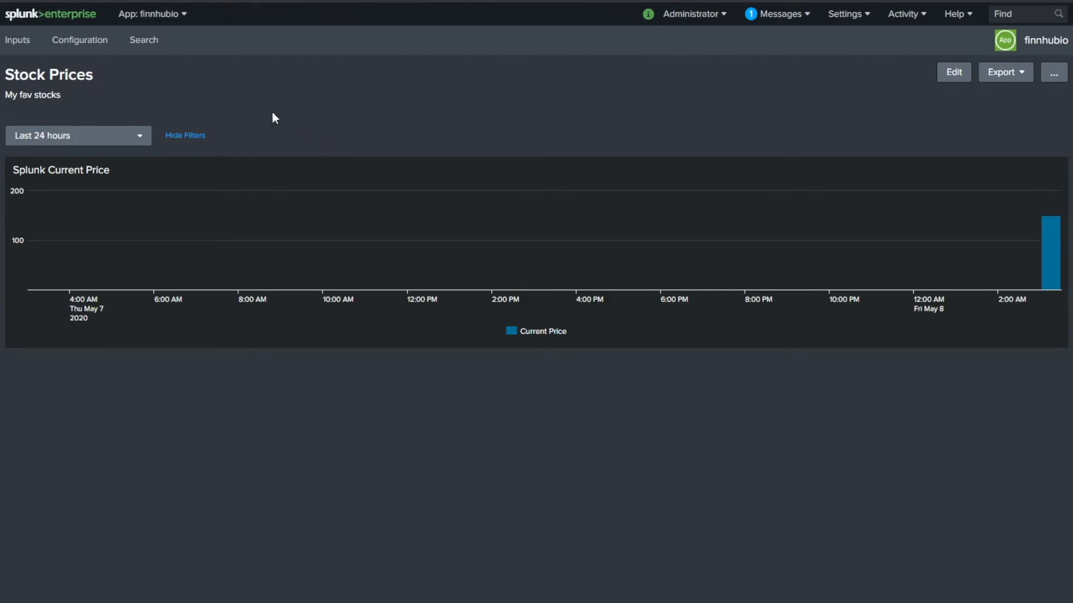
{"action": "left_click", "coordinate": [139, 135]}
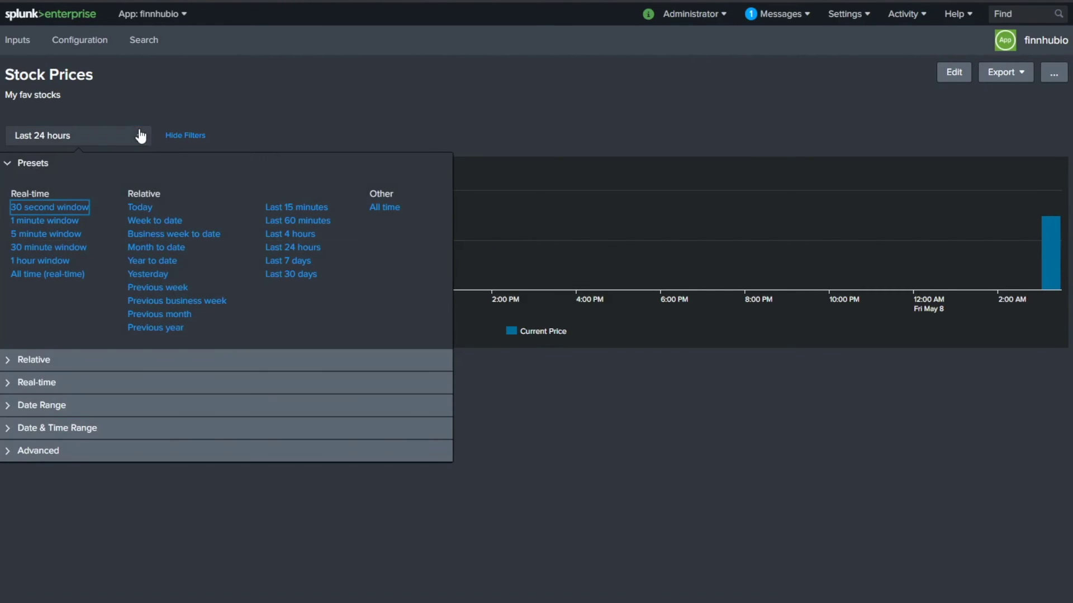
{"action": "left_click", "coordinate": [303, 260]}
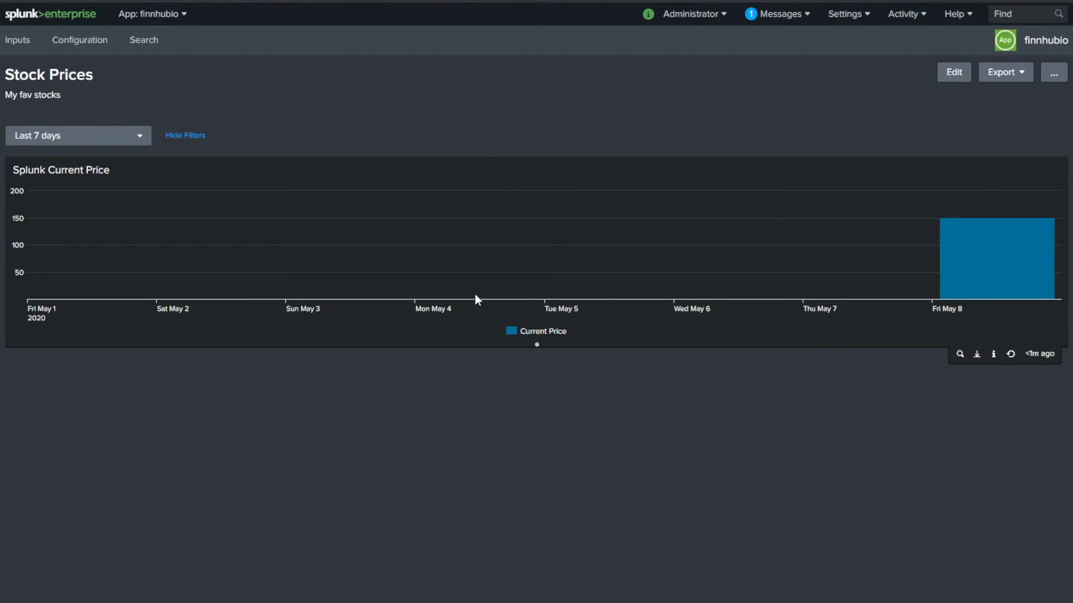
{"action": "left_click", "coordinate": [112, 140]}
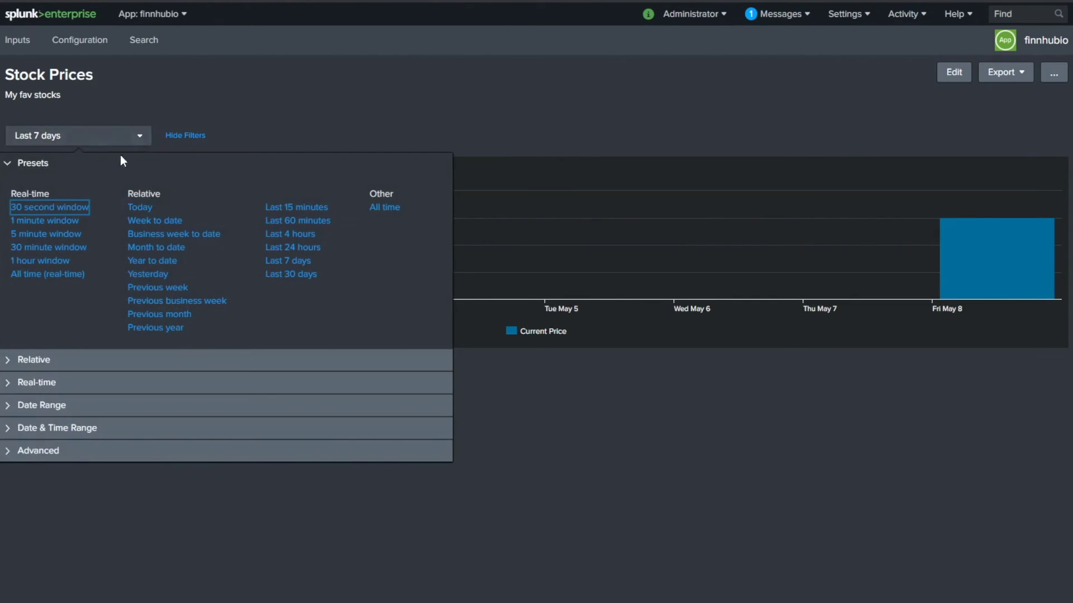
{"action": "left_click", "coordinate": [276, 221]}
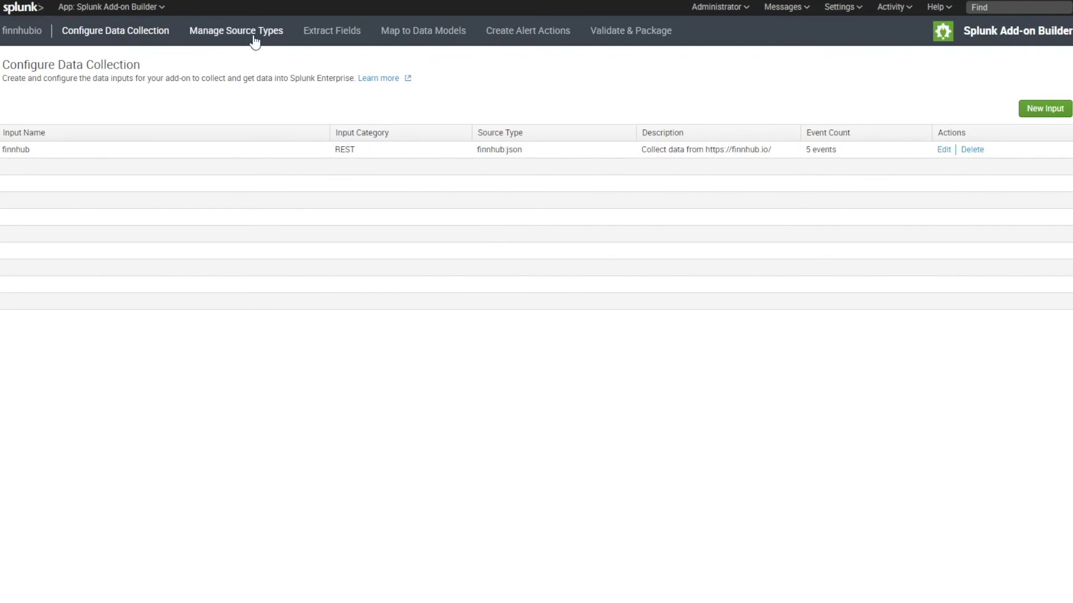
Edit the finnhub:json source type, show event 1 as raw text, and select its "t": key.
{"action": "left_click", "coordinate": [244, 33]}
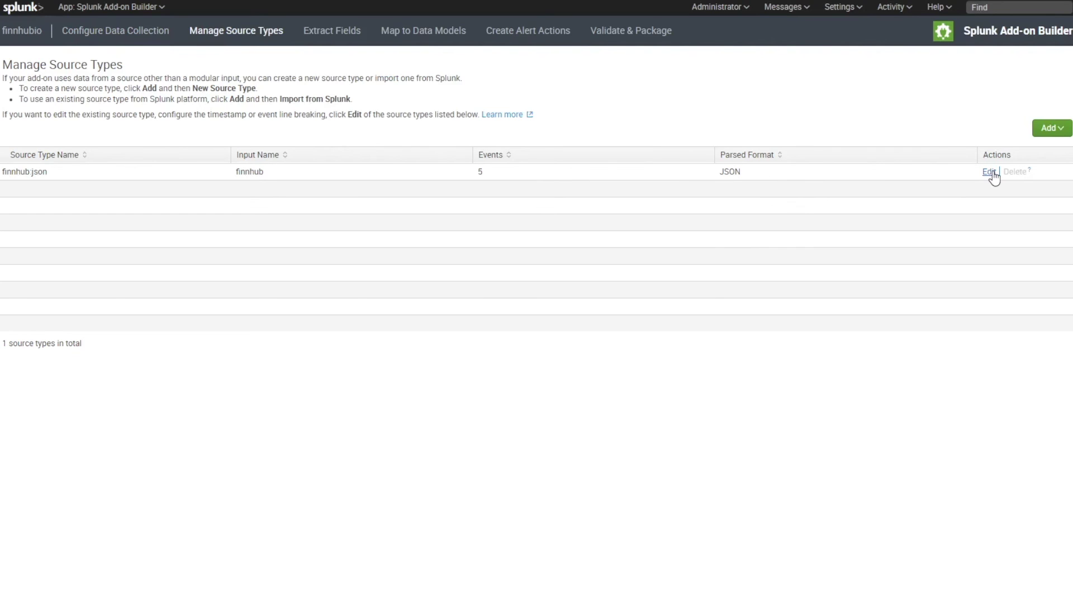
{"action": "left_click", "coordinate": [989, 172]}
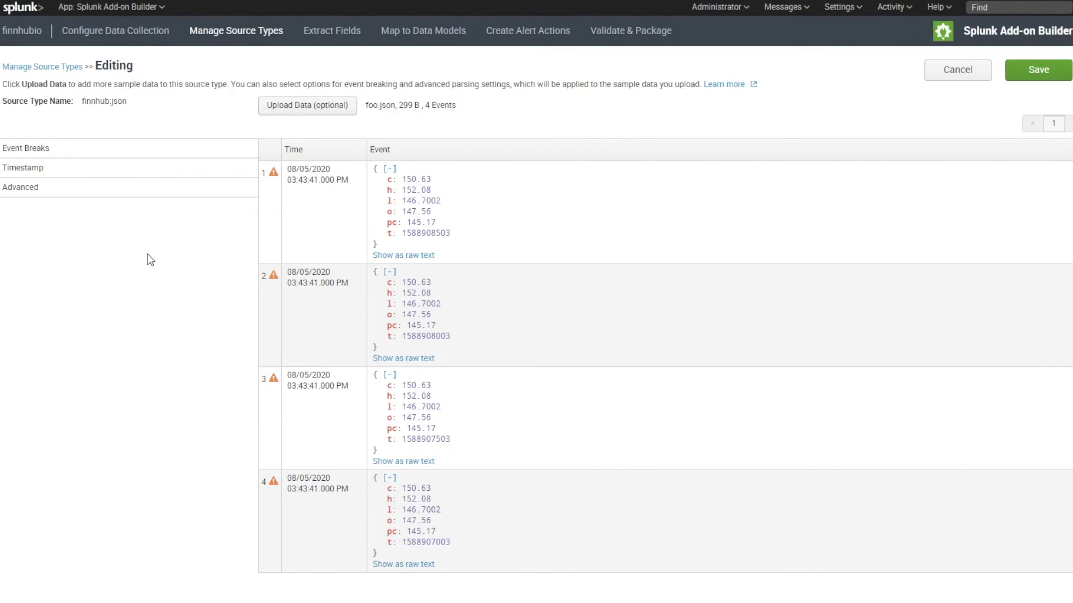
{"action": "mouse_move", "coordinate": [273, 175]}
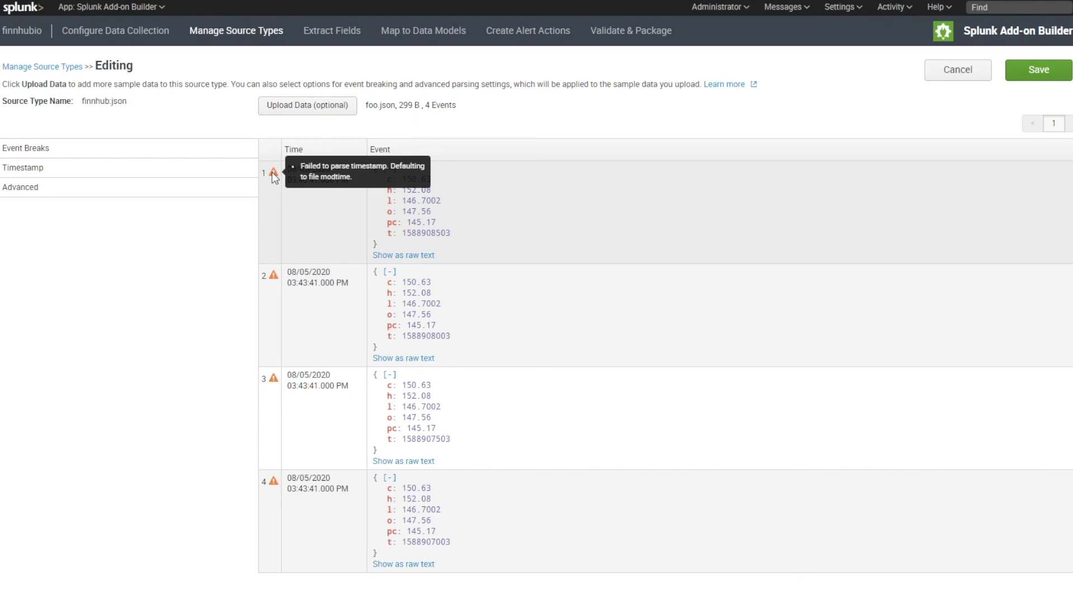
{"action": "left_click", "coordinate": [427, 256]}
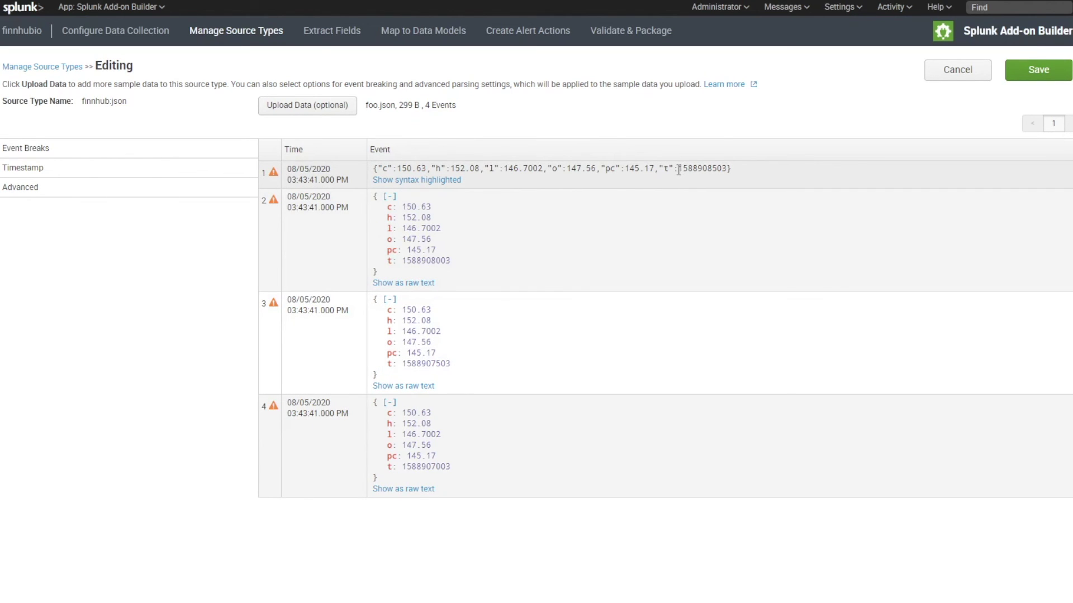
{"action": "left_click_drag", "start_coordinate": [678, 170], "coordinate": [661, 171]}
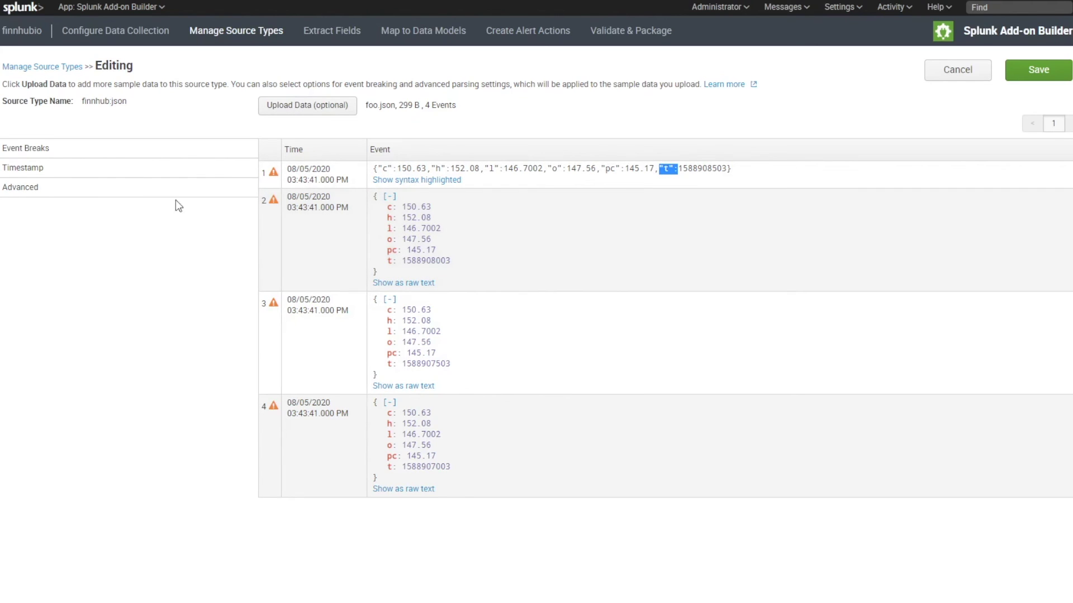
Use advanced timestamp extraction with prefix "t": and lookahead changed from 128 to 20.
{"action": "left_click", "coordinate": [84, 178]}
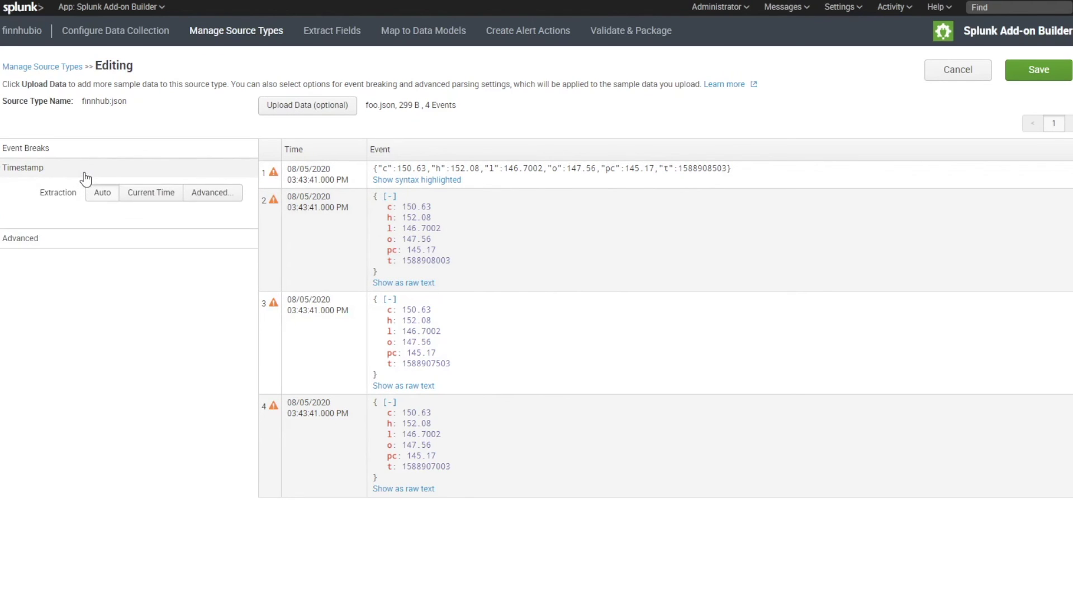
{"action": "left_click", "coordinate": [222, 192]}
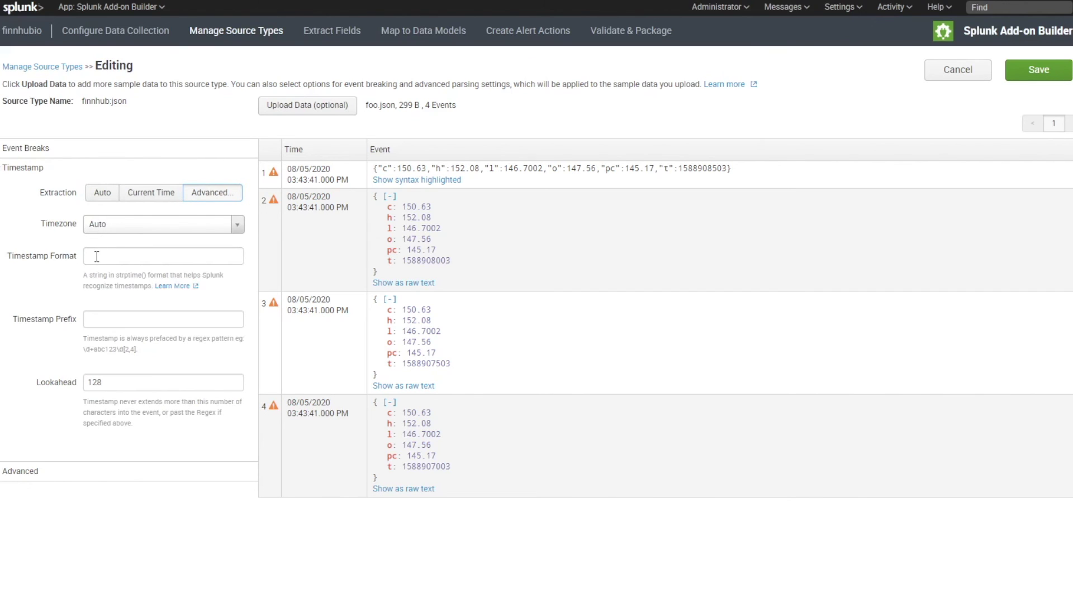
{"action": "left_click", "coordinate": [115, 320]}
{"action": "type", "text": "\"t\":"}
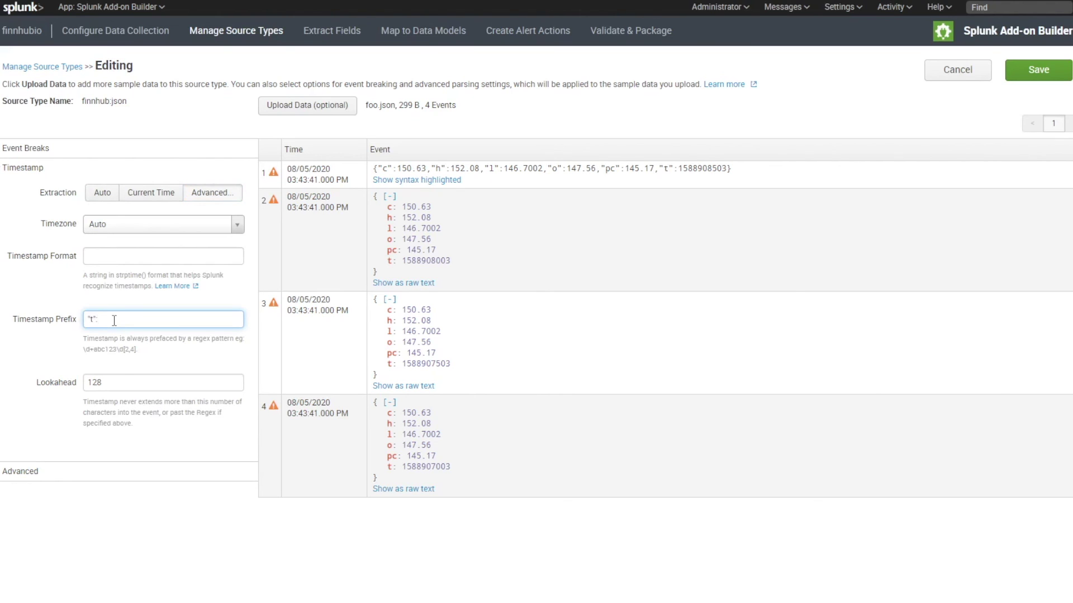
{"action": "double_click", "coordinate": [116, 381]}
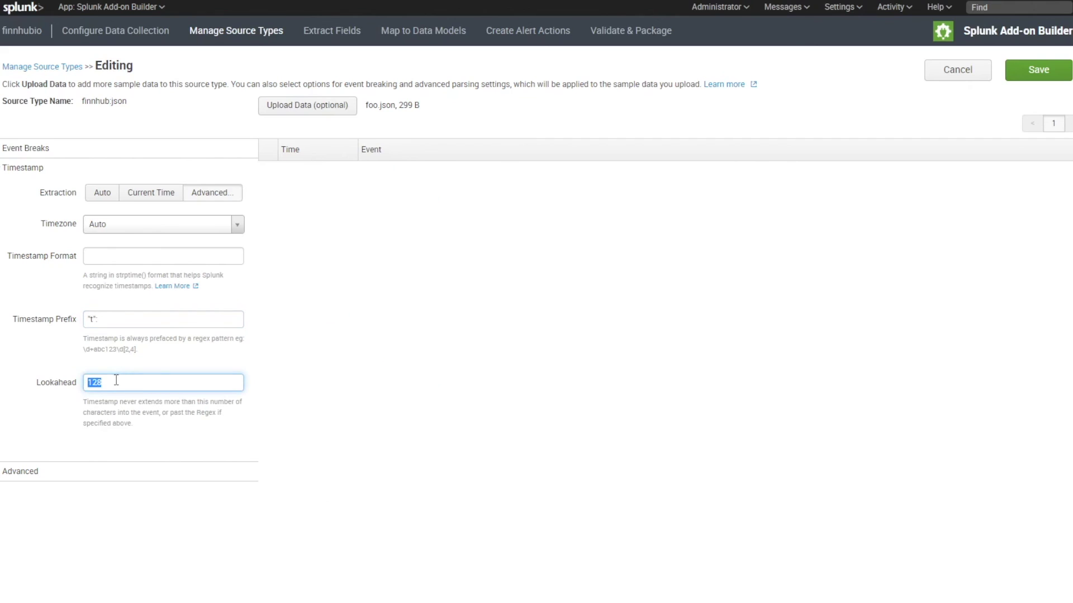
{"action": "type", "text": "20"}
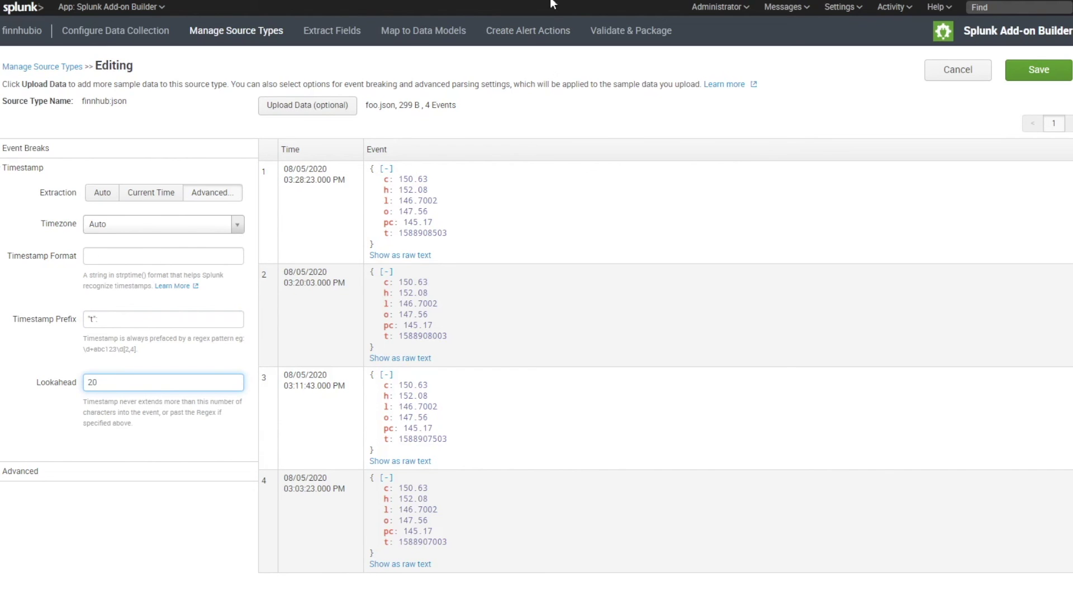
{"action": "key", "text": "ctrl+Tab"}
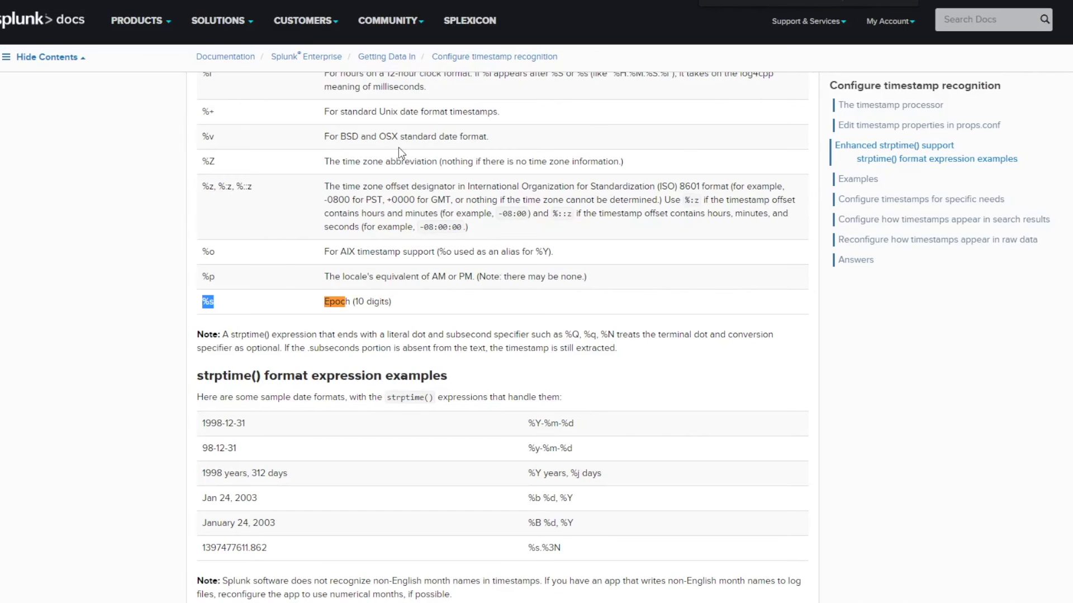
Locate the %s Epoch (10 digits) row in the Splunk Docs timestamp format table.
{"action": "left_click_drag", "start_coordinate": [391, 300], "coordinate": [199, 304]}
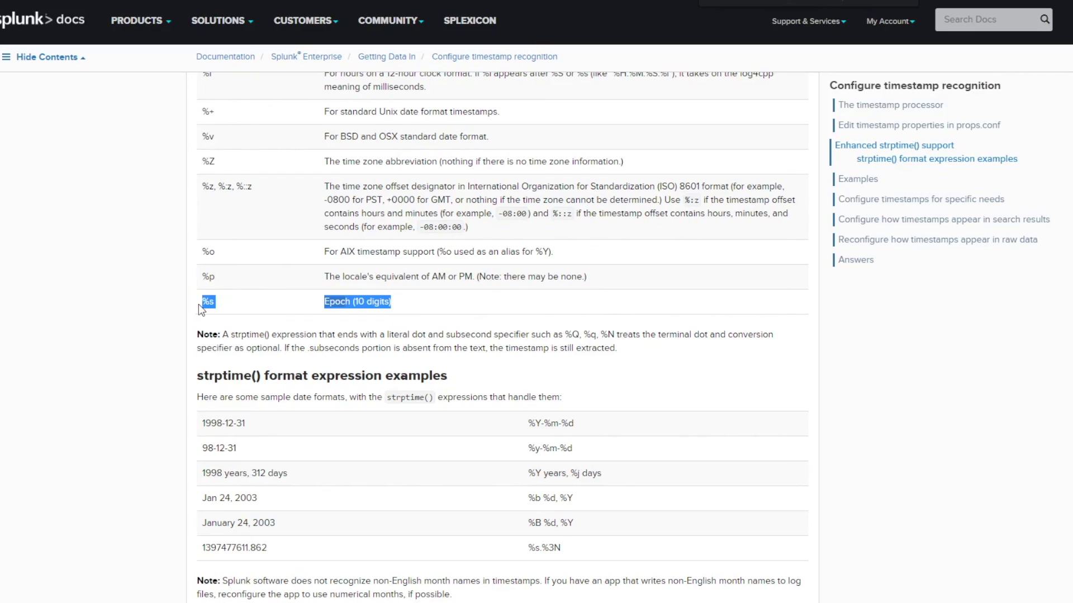
{"action": "left_click", "coordinate": [207, 304]}
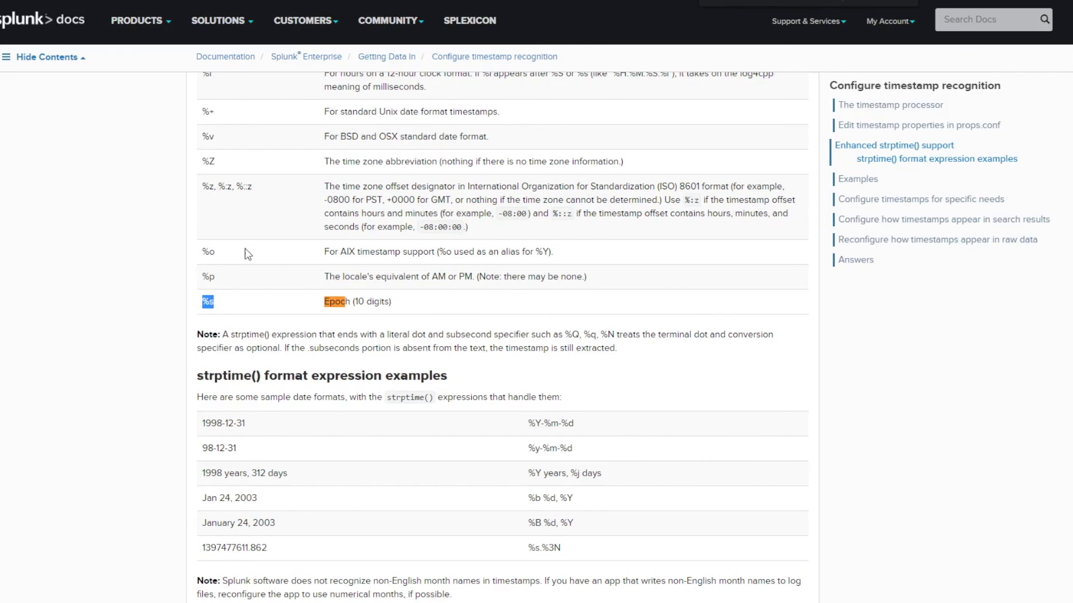
{"action": "key", "text": "ctrl+Tab"}
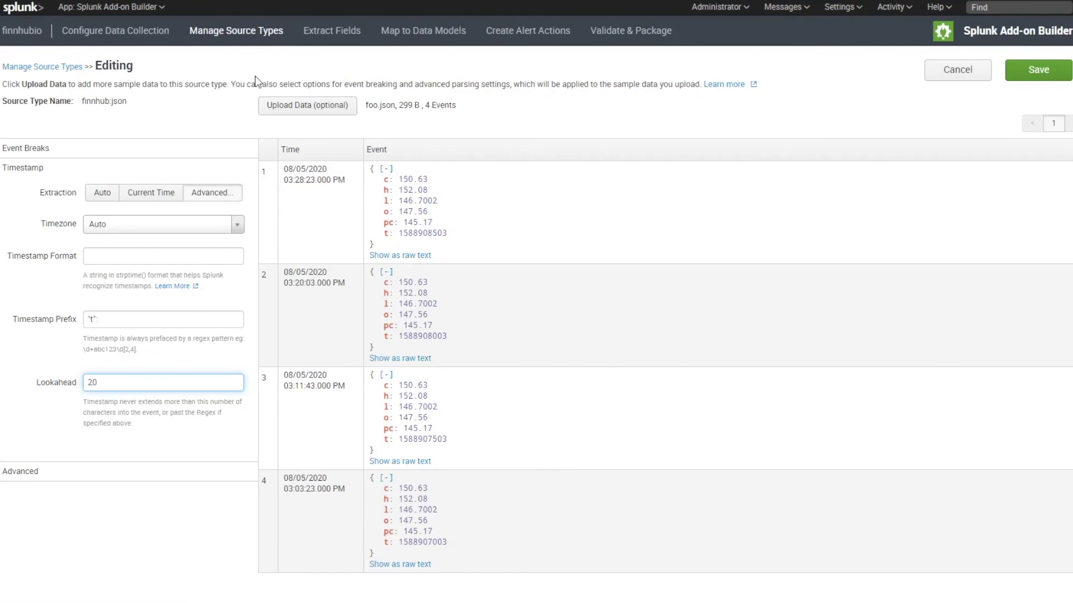
Set the finnhub:json timestamp format to %s, preview the events, and save the source type.
{"action": "left_click", "coordinate": [112, 257]}
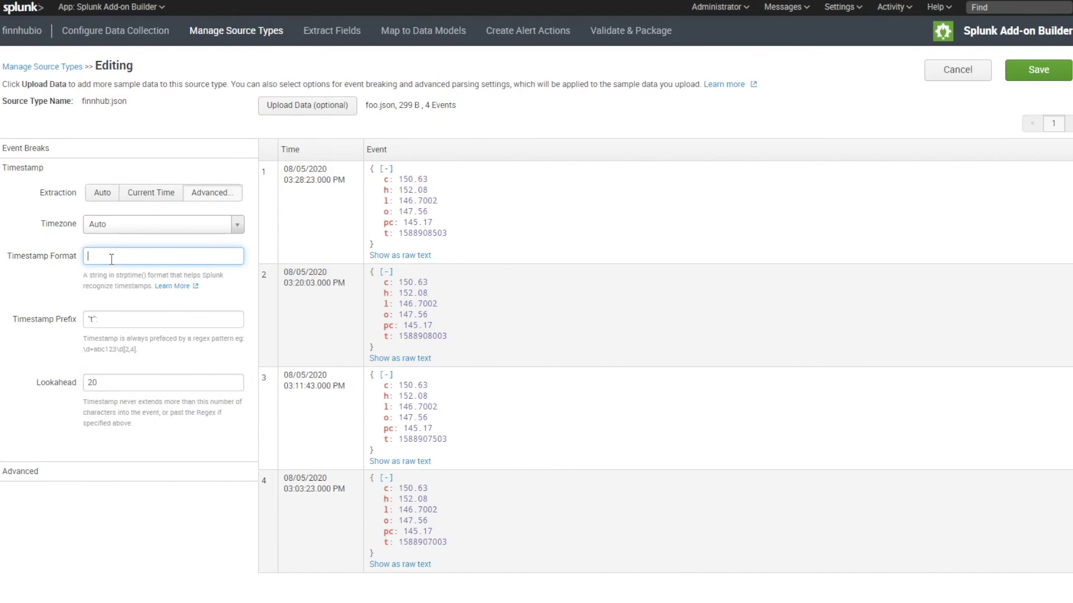
{"action": "type", "text": "%s"}
{"action": "left_click", "coordinate": [149, 317]}
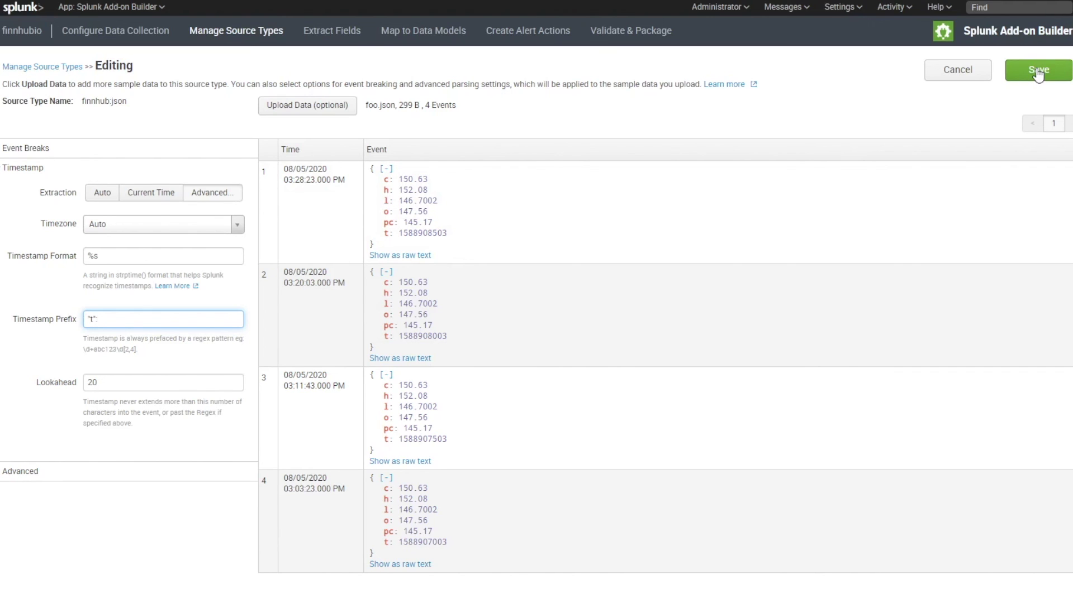
{"action": "left_click", "coordinate": [1037, 73]}
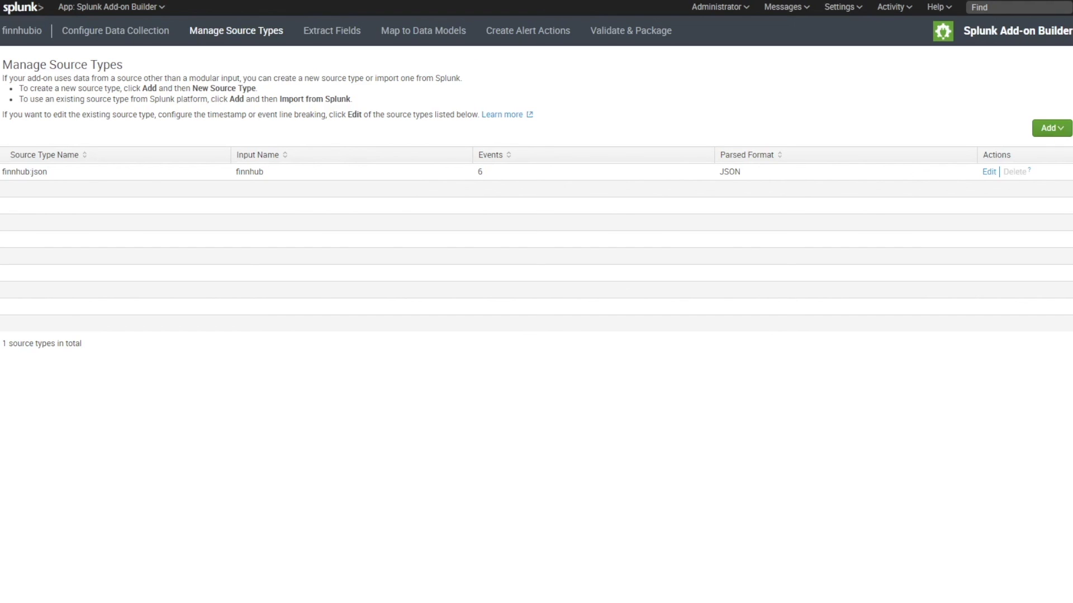
Go through Map to Data Models to Validate & Package and start validating the add-on.
{"action": "left_click", "coordinate": [423, 30]}
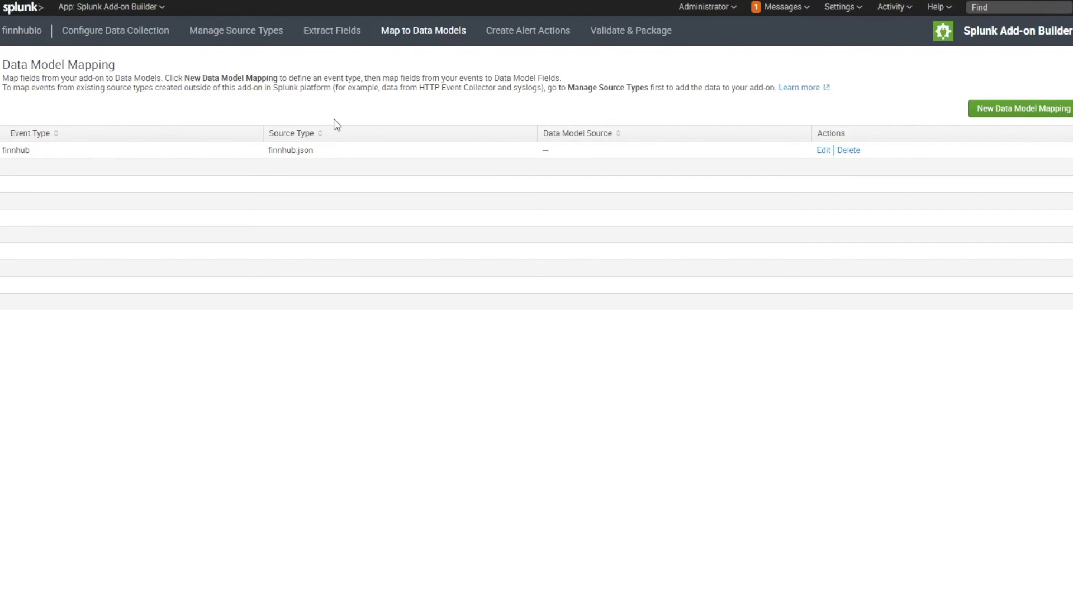
{"action": "left_click", "coordinate": [644, 34]}
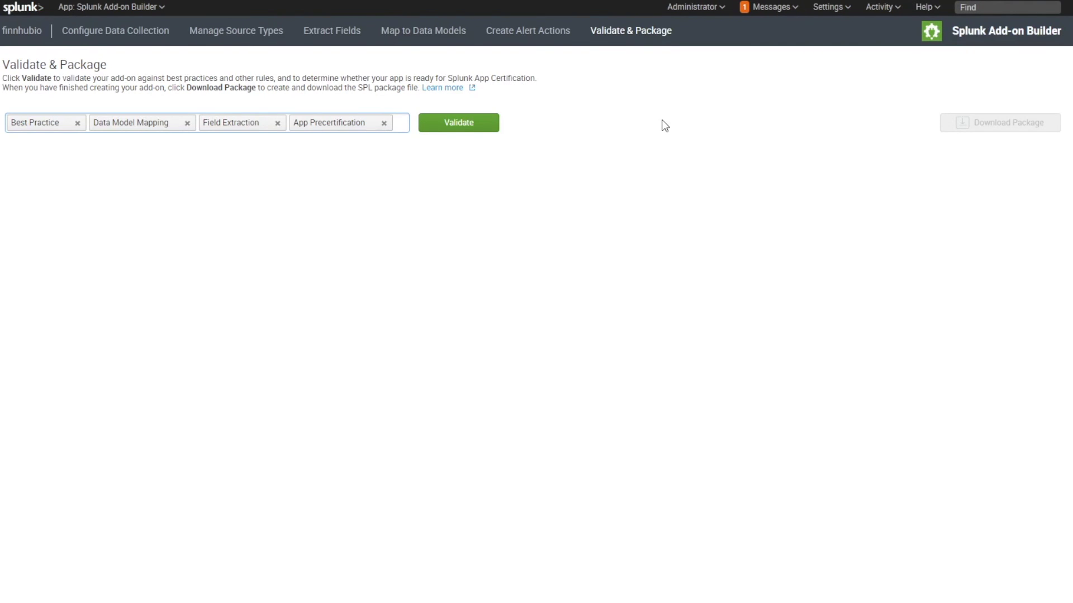
{"action": "left_click", "coordinate": [486, 124]}
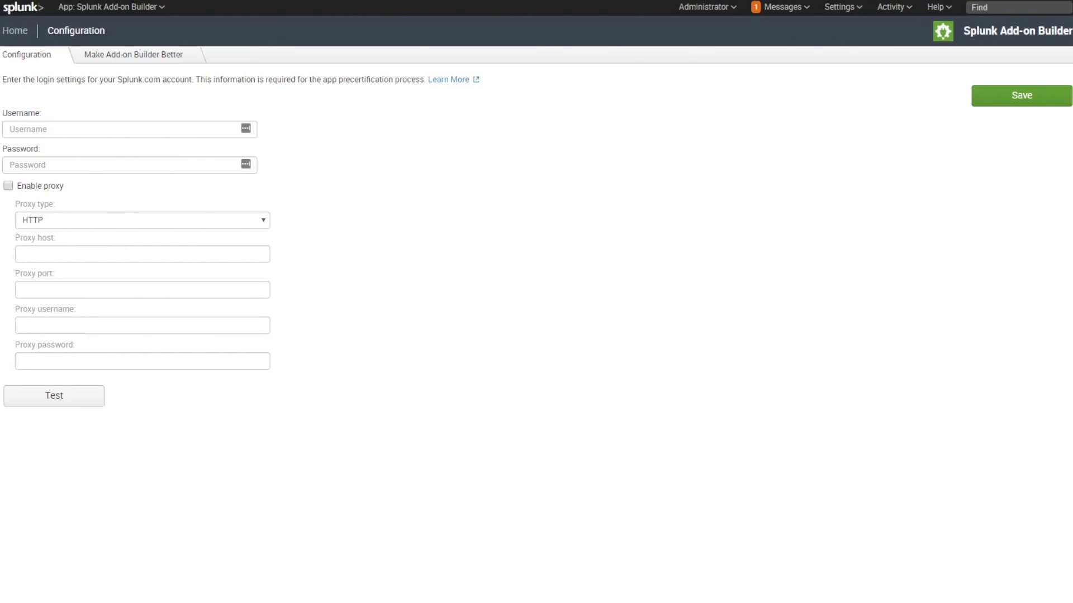
Enter the Splunk.com account username and password, test the login, and save.
{"action": "left_click", "coordinate": [93, 165]}
{"action": "key", "text": "ctrl+v"}
{"action": "left_click", "coordinate": [82, 397]}
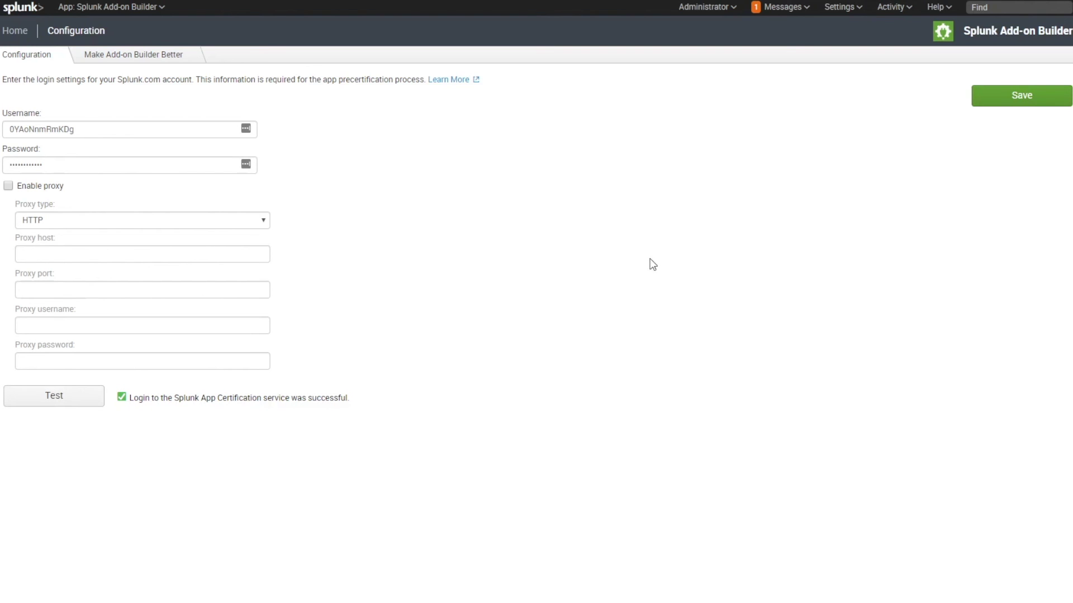
{"action": "left_click", "coordinate": [985, 95]}
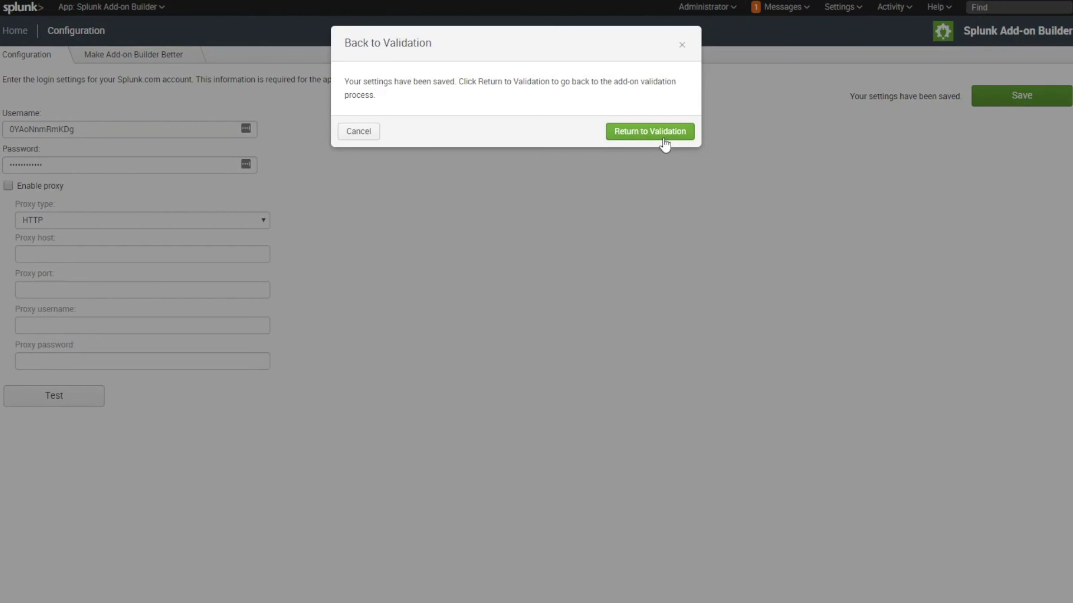
Rerun validation of the finnhubio add-on and review the Overall Health Report results.
{"action": "left_click", "coordinate": [663, 138]}
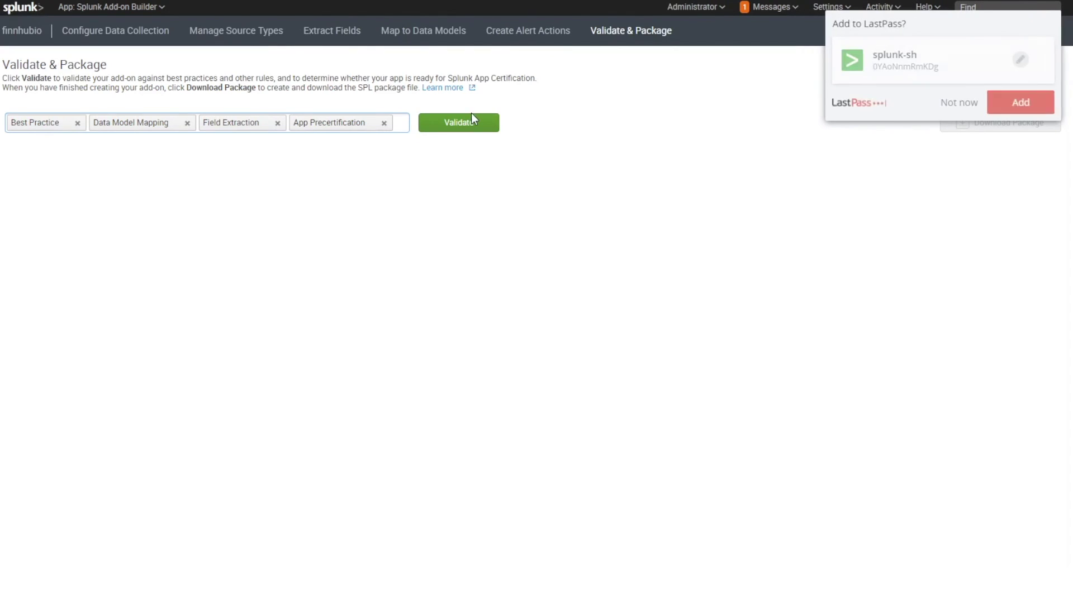
{"action": "left_click", "coordinate": [944, 103]}
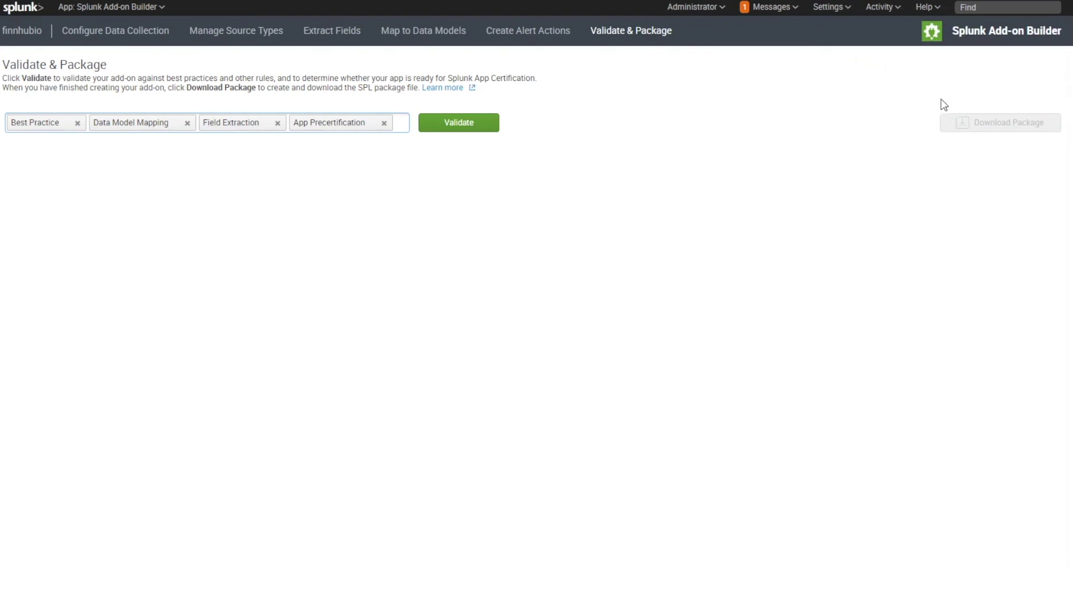
{"action": "left_click", "coordinate": [485, 127]}
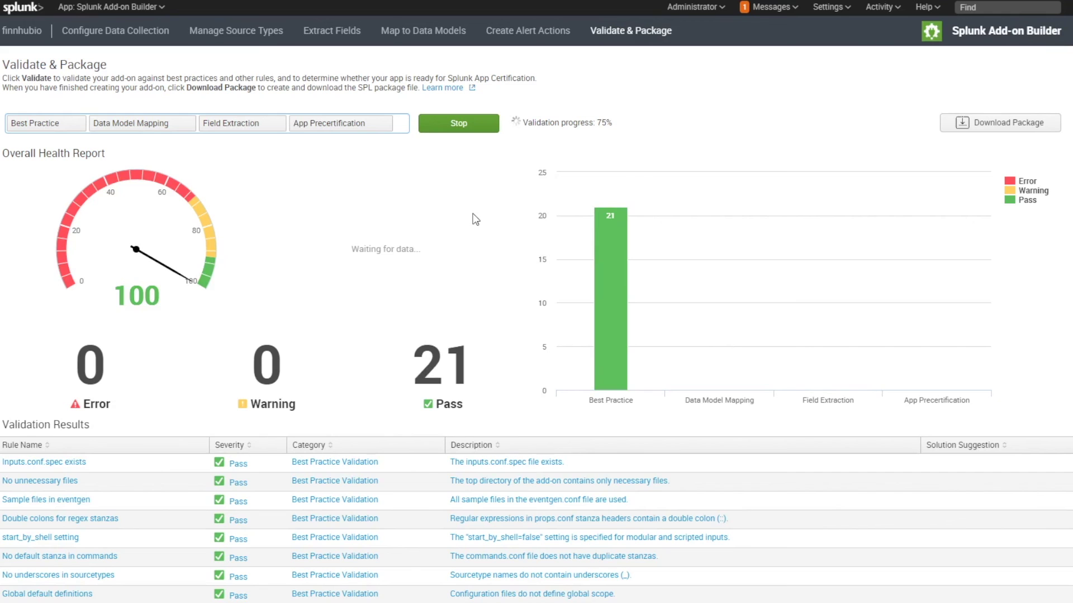
{"action": "scroll", "coordinate": [475, 219], "scroll_direction": "down", "scroll_amount": 1}
{"action": "scroll", "coordinate": [475, 219], "scroll_direction": "down", "scroll_amount": 1}
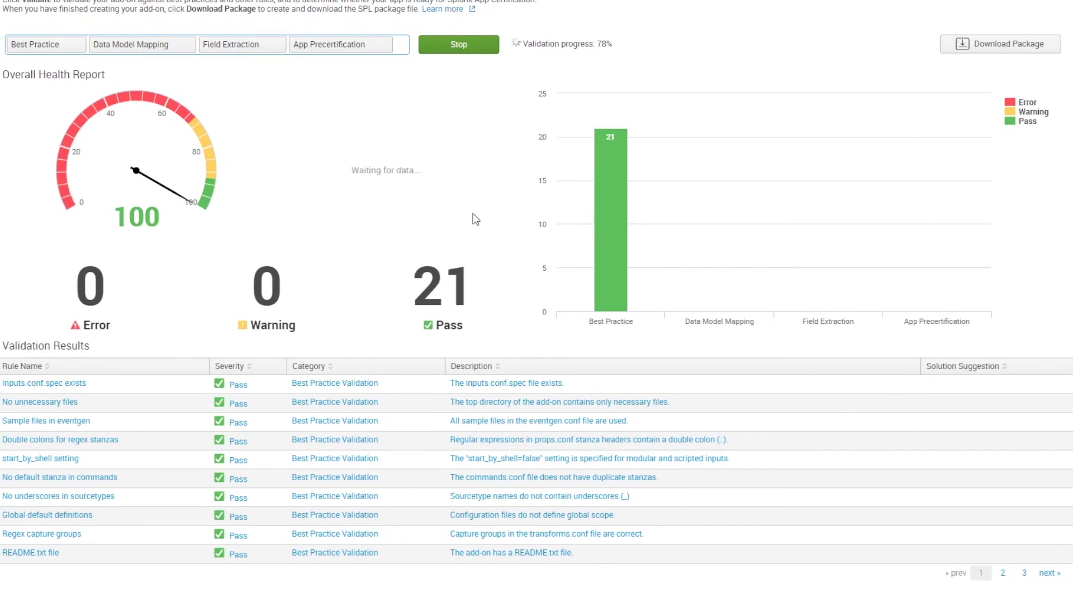